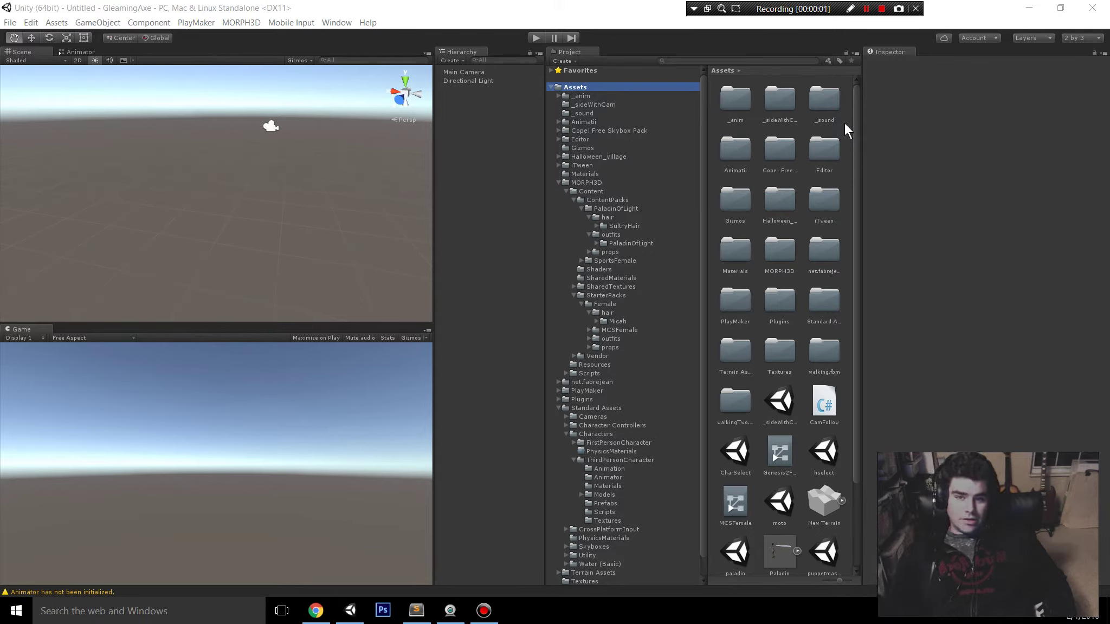
Step: Search the tutorial page's comments for 'anim' matches, then bring the YouTube page back over Unity
{"action": "left_click", "coordinate": [315, 611]}
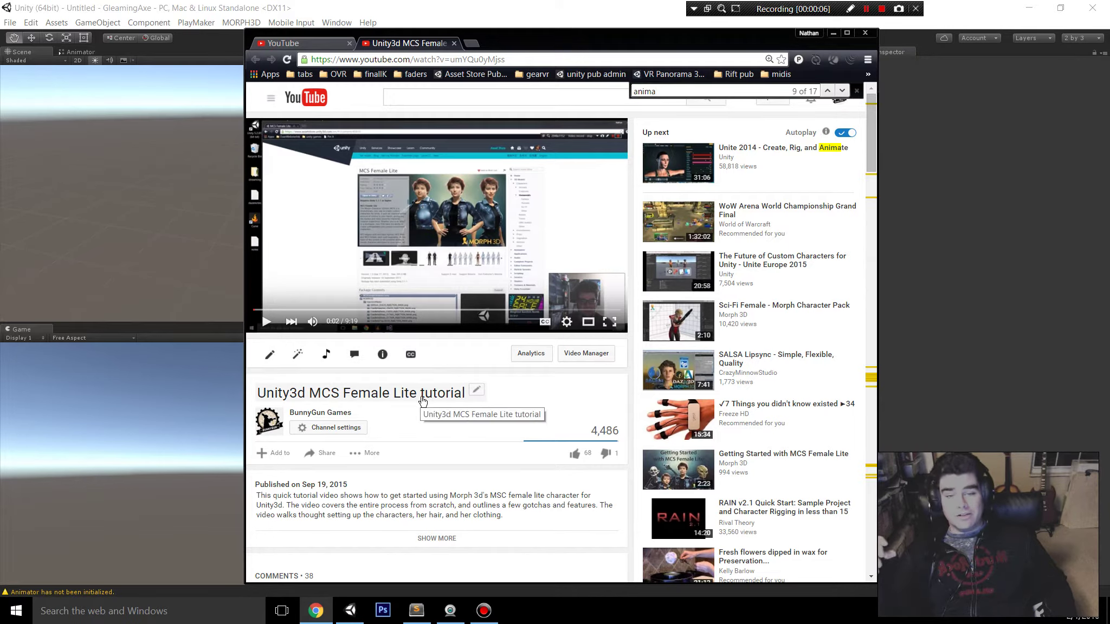
{"action": "scroll", "coordinate": [549, 365], "scroll_direction": "down", "scroll_amount": 6}
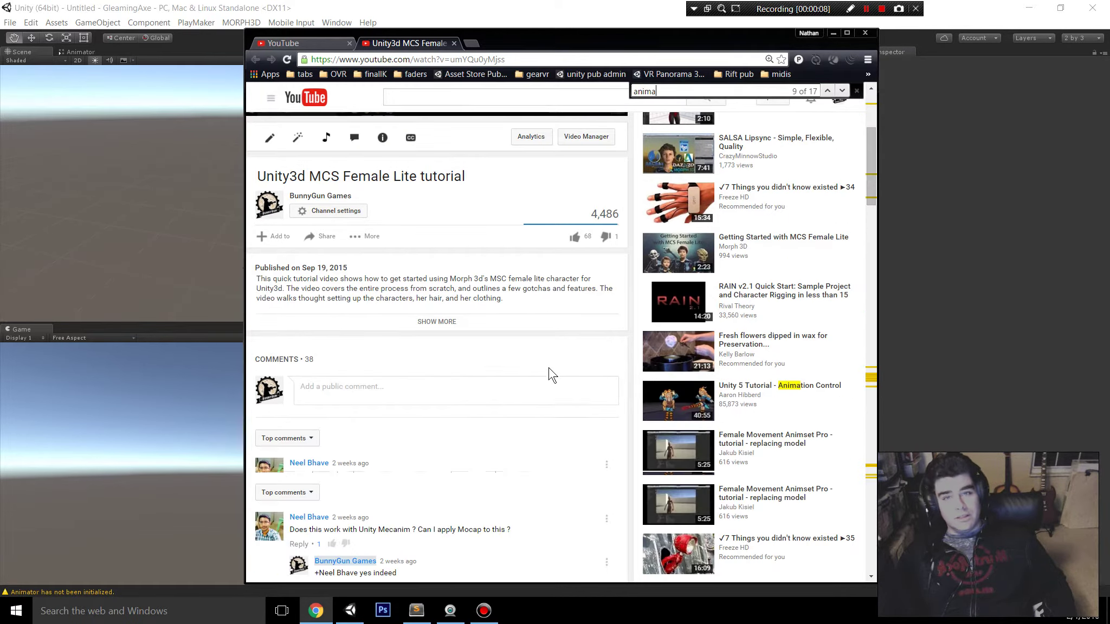
{"action": "scroll", "coordinate": [548, 374], "scroll_direction": "down", "scroll_amount": 5}
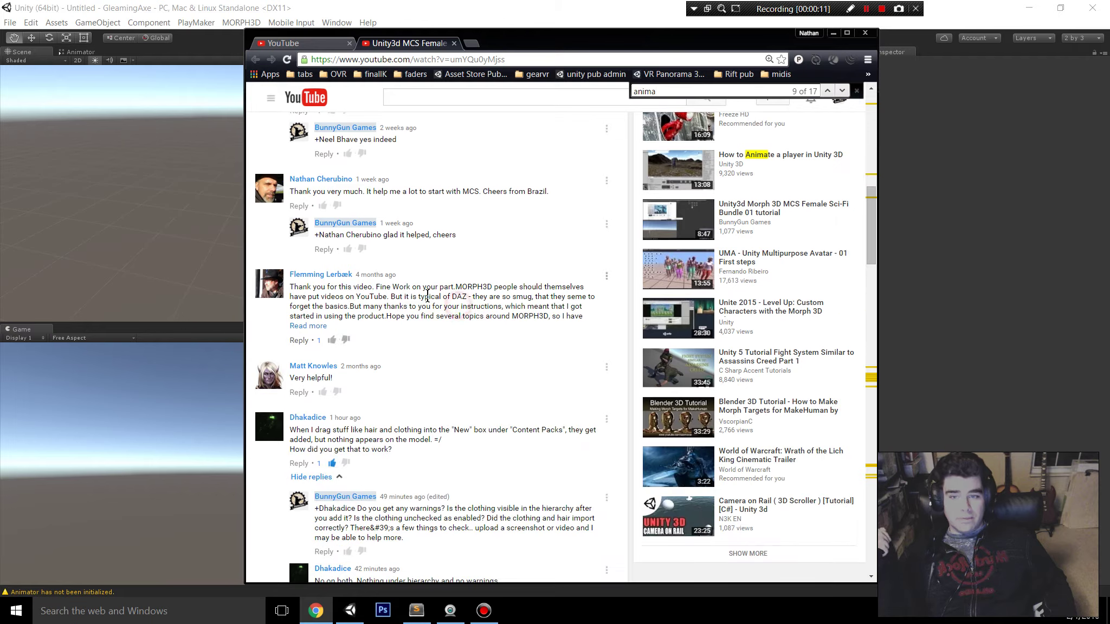
{"action": "key", "text": "BackSpace"}
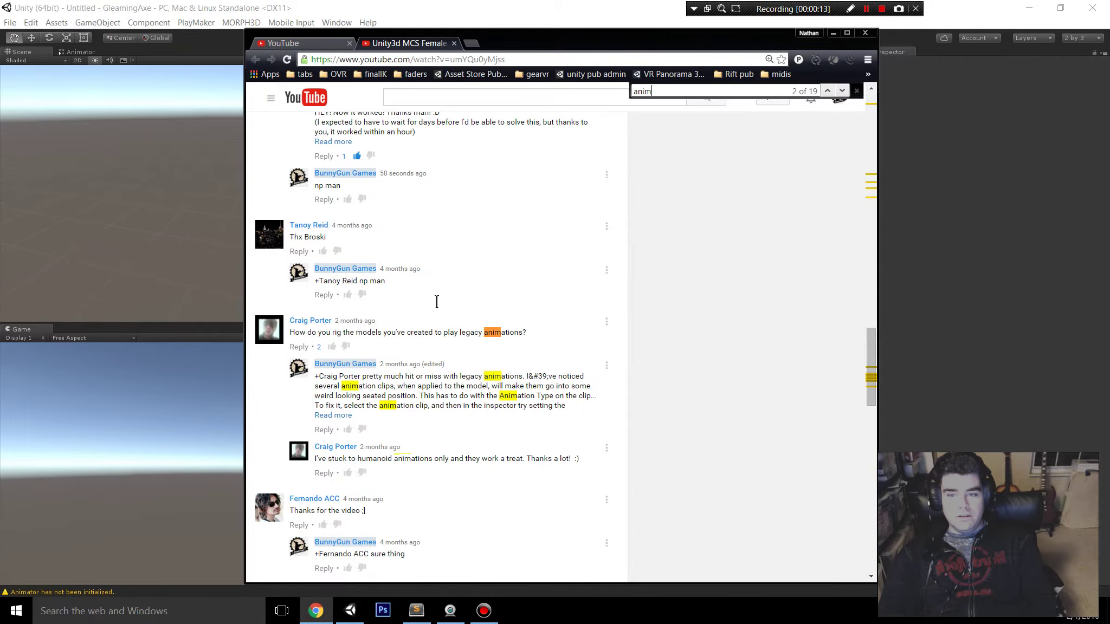
{"action": "key", "text": "Return"}
{"action": "key", "text": "Return"}
{"action": "key", "text": "Return"}
{"action": "key", "text": "Return"}
{"action": "key", "text": "Return"}
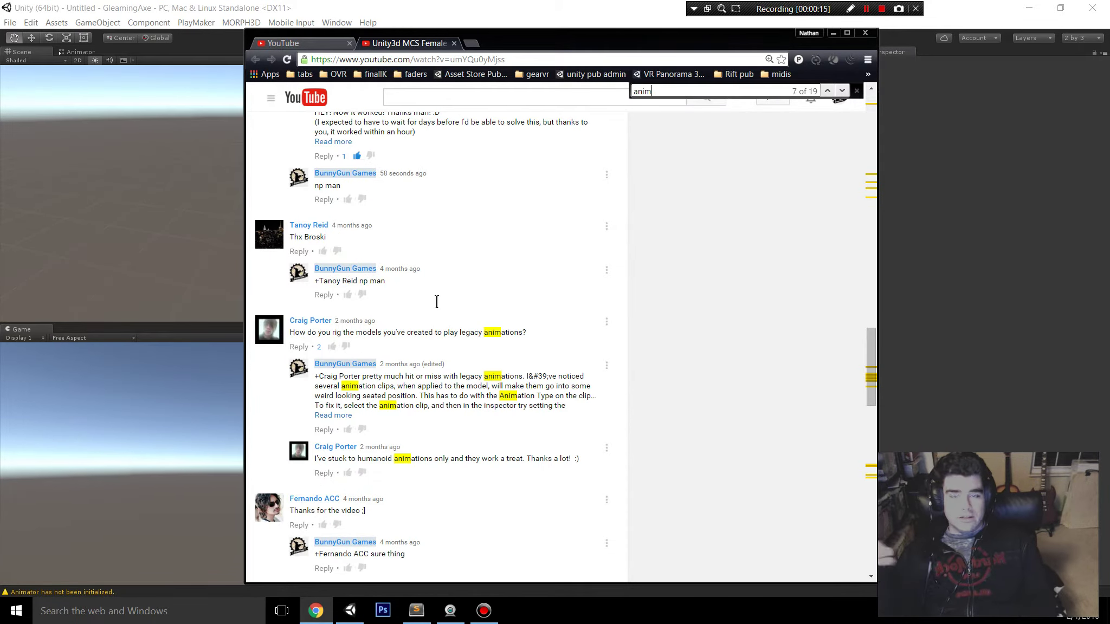
{"action": "key", "text": "Return"}
{"action": "key", "text": "Return"}
{"action": "key", "text": "Return"}
{"action": "key", "text": "Return"}
{"action": "key", "text": "Return"}
{"action": "key", "text": "Return"}
{"action": "key", "text": "Return"}
{"action": "key", "text": "Return"}
{"action": "key", "text": "Return"}
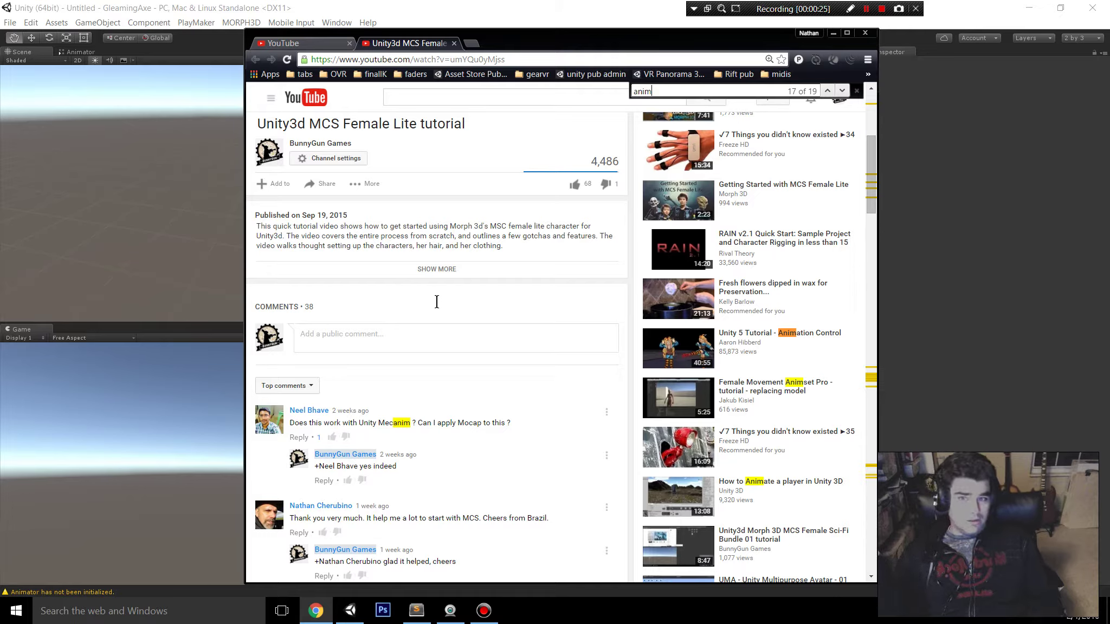
{"action": "scroll", "coordinate": [496, 105], "scroll_direction": "up", "scroll_amount": 5}
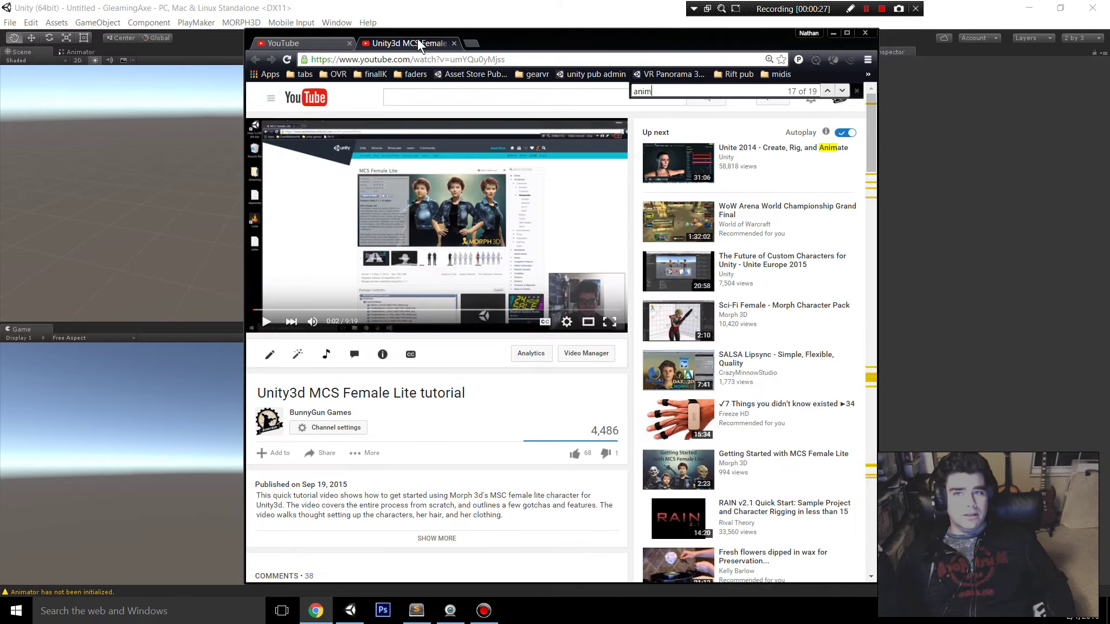
{"action": "left_click", "coordinate": [555, 21]}
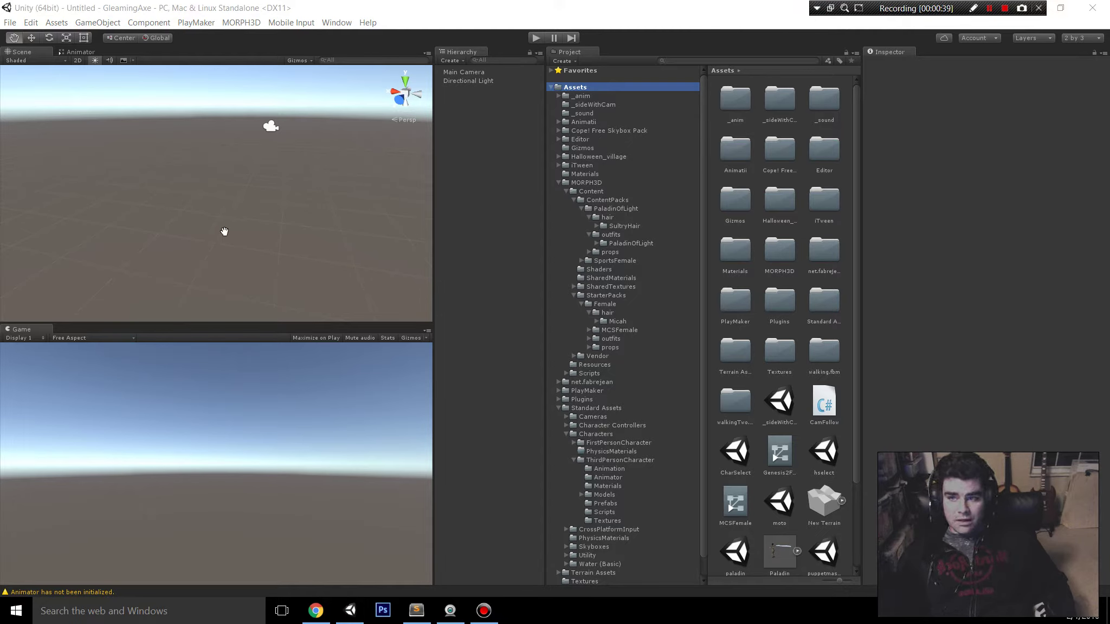
{"action": "left_click", "coordinate": [315, 611]}
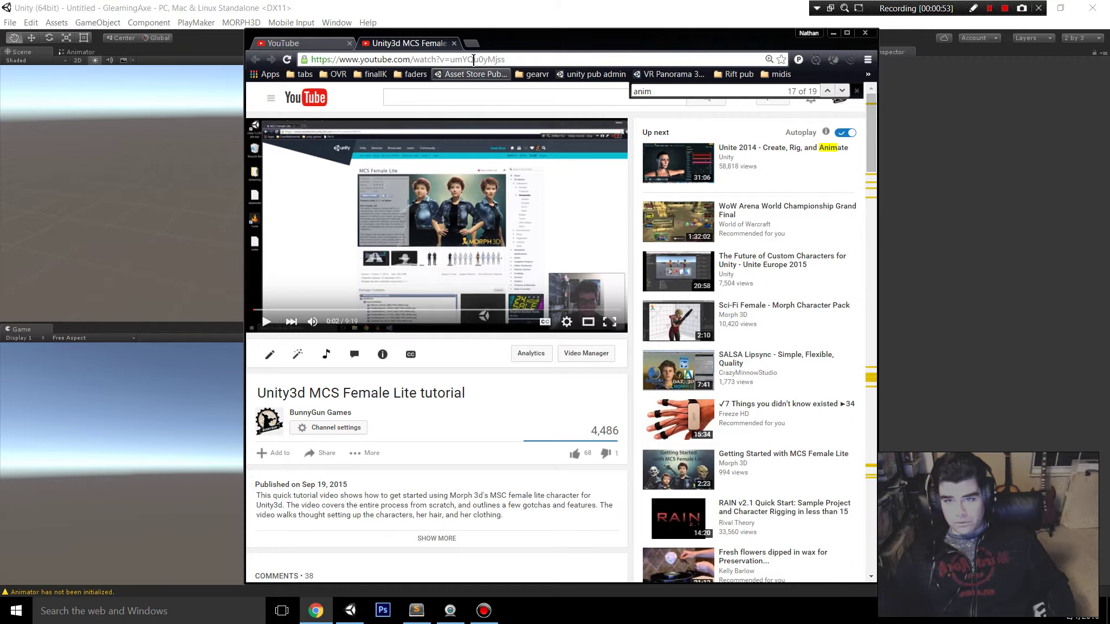
Step: Open the MORPH3D/Content/StarterPacks/Female/MCSFemale folder in the Project panel
{"action": "left_click", "coordinate": [494, 20]}
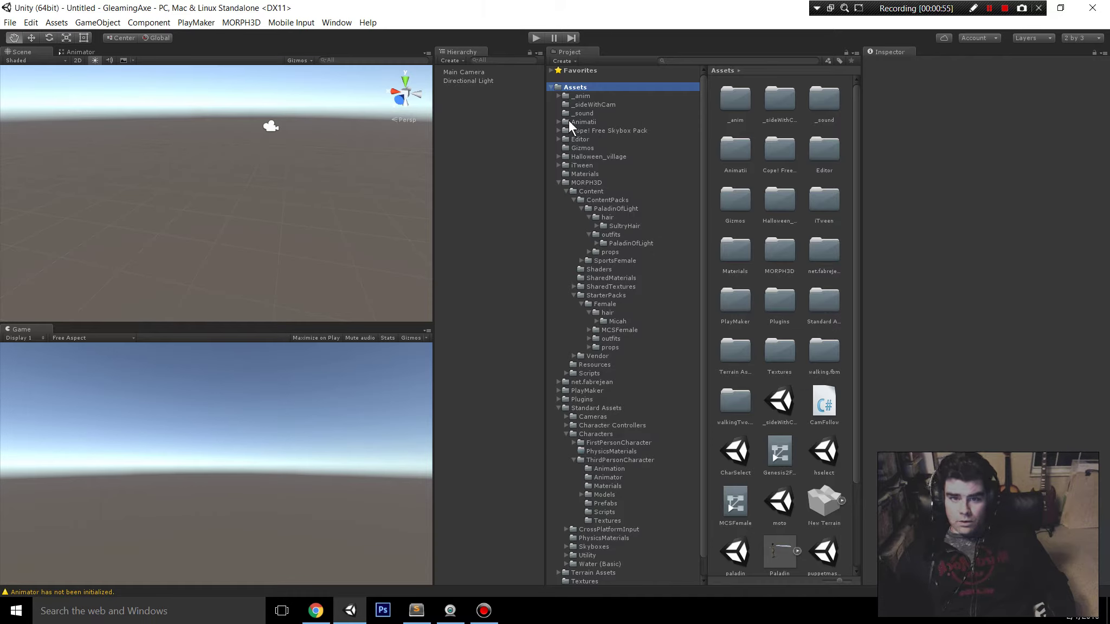
{"action": "left_click", "coordinate": [556, 183]}
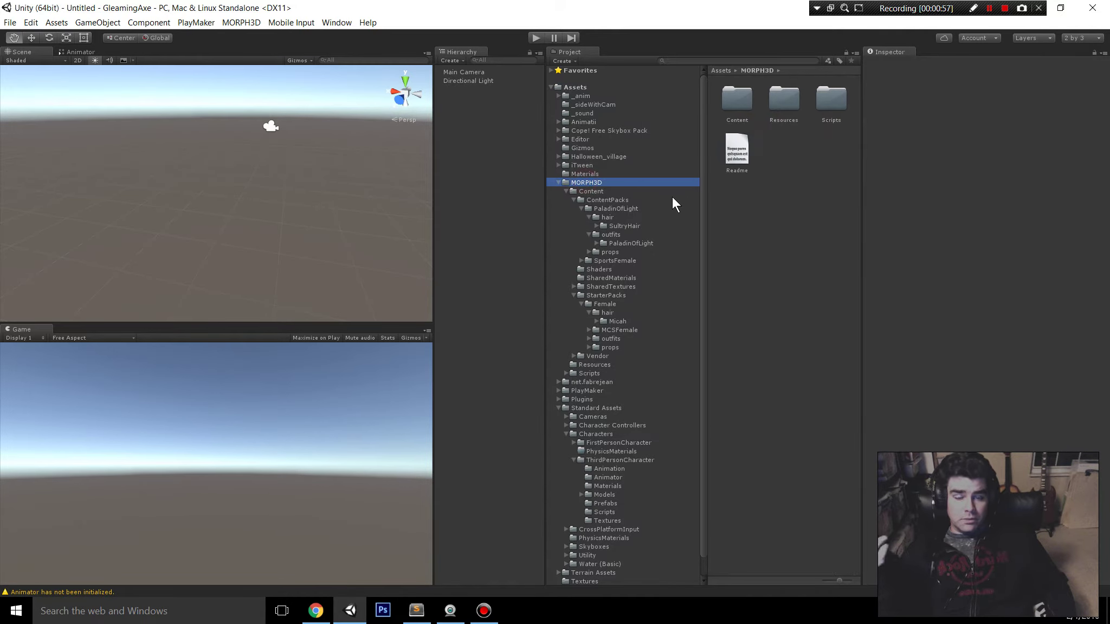
{"action": "double_click", "coordinate": [728, 94]}
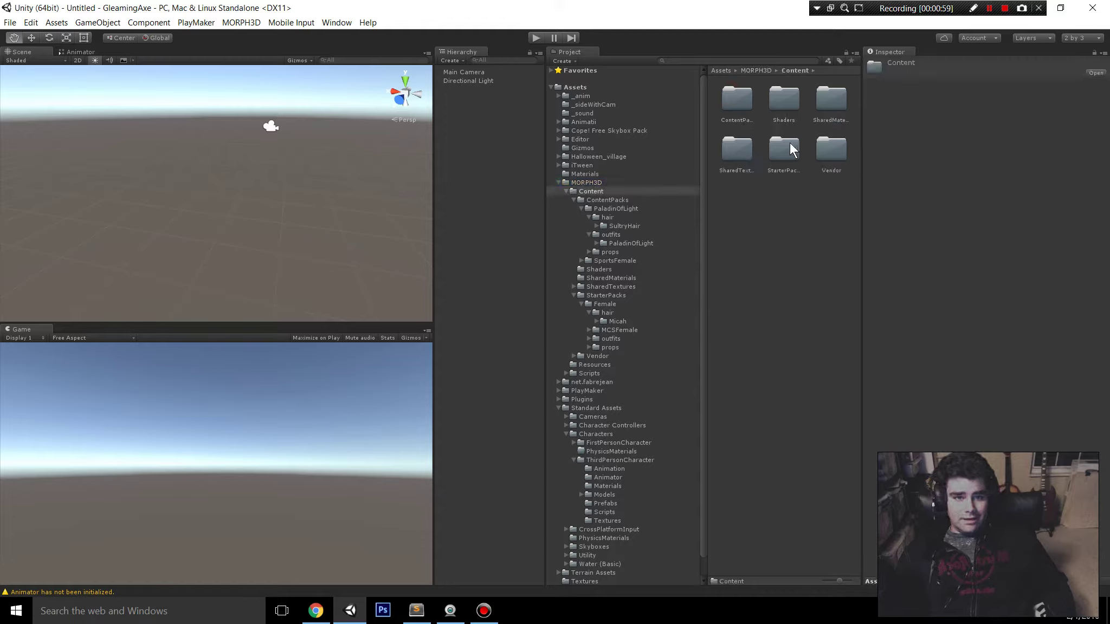
{"action": "double_click", "coordinate": [790, 142]}
{"action": "left_click", "coordinate": [731, 103]}
{"action": "double_click", "coordinate": [731, 103]}
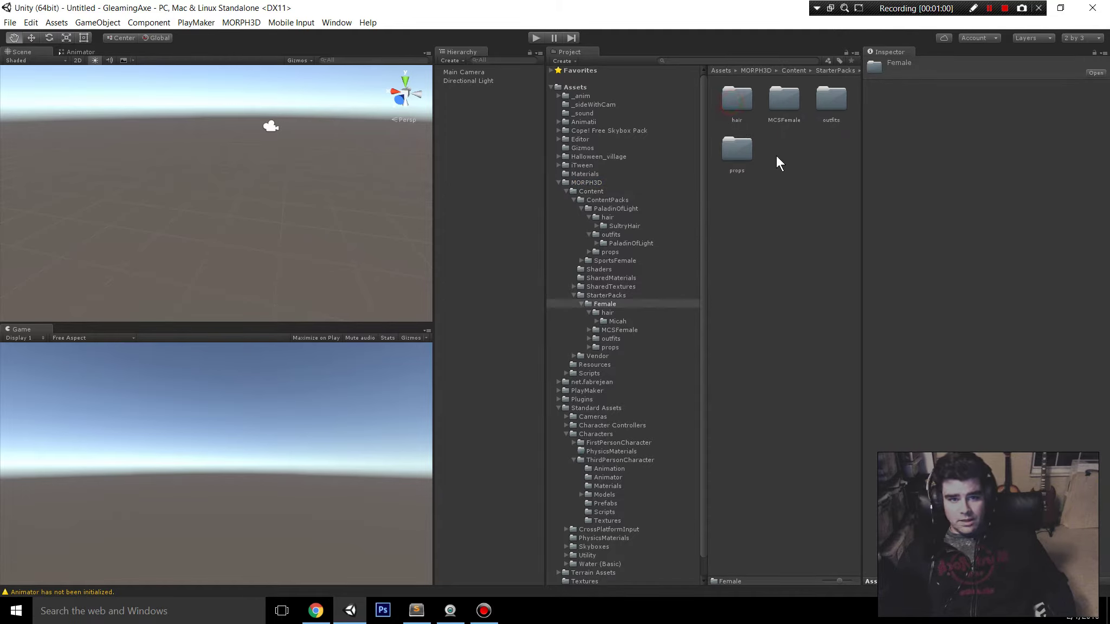
{"action": "double_click", "coordinate": [786, 101]}
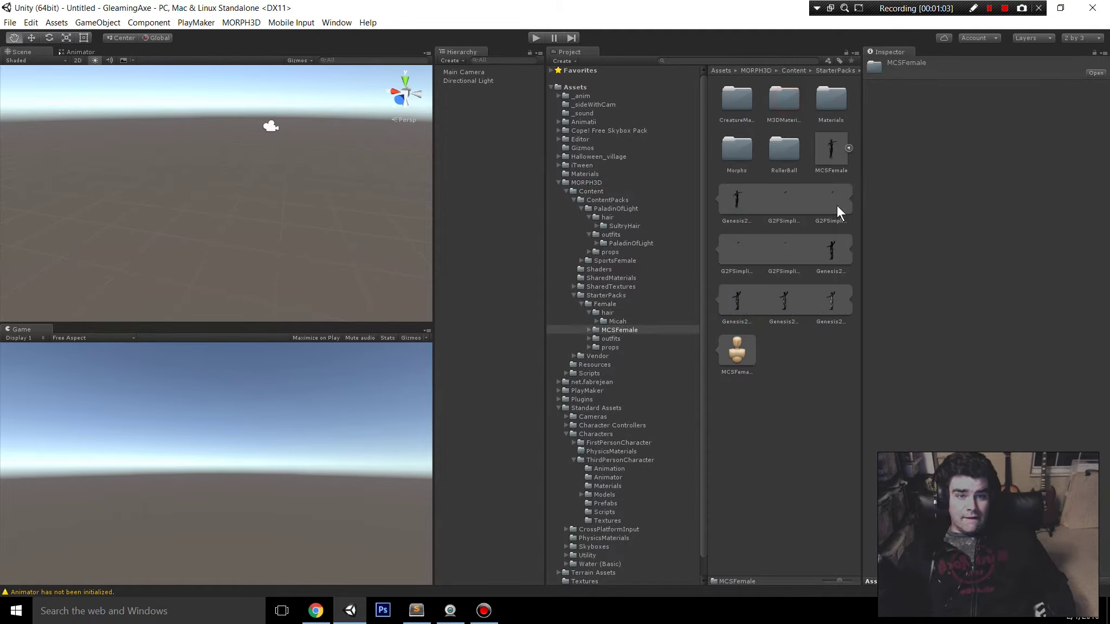
Step: Drag the MCSFemale prefab into the scene and start zeroing its position values
{"action": "left_click_drag", "start_coordinate": [461, 252], "coordinate": [250, 235]}
{"action": "left_click", "coordinate": [991, 103]}
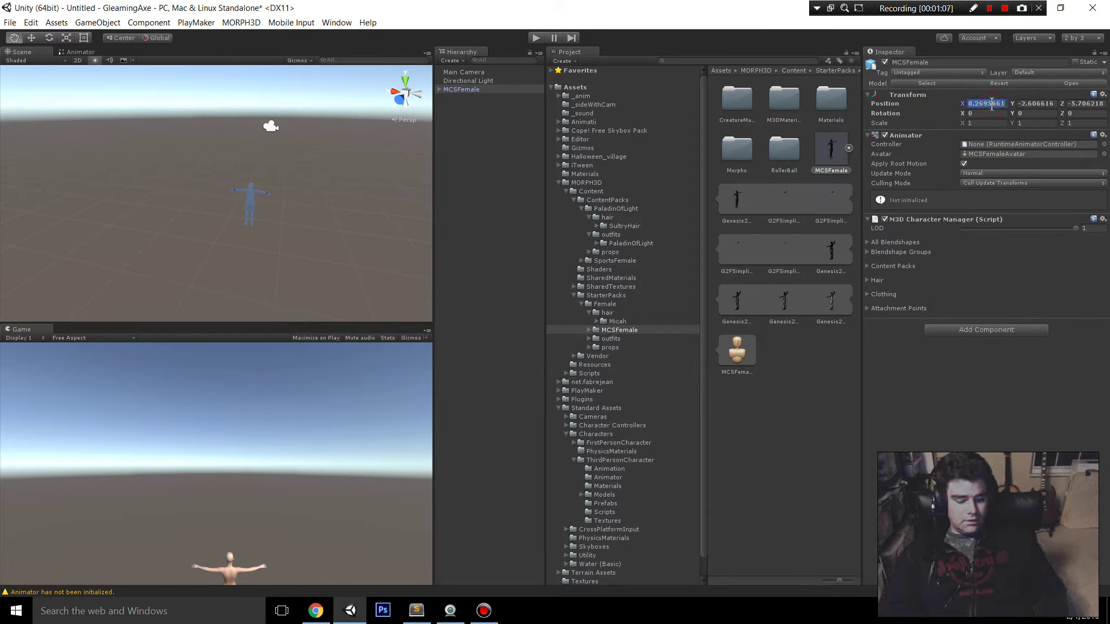
{"action": "type", "text": "0"}
{"action": "key", "text": "Tab"}
Step: Finish the 0, 0, 0 position, then search 'pala' and open PaladinOfLight/outfits/PaladinOfLight
{"action": "type", "text": "0"}
{"action": "key", "text": "Tab"}
{"action": "type", "text": "0"}
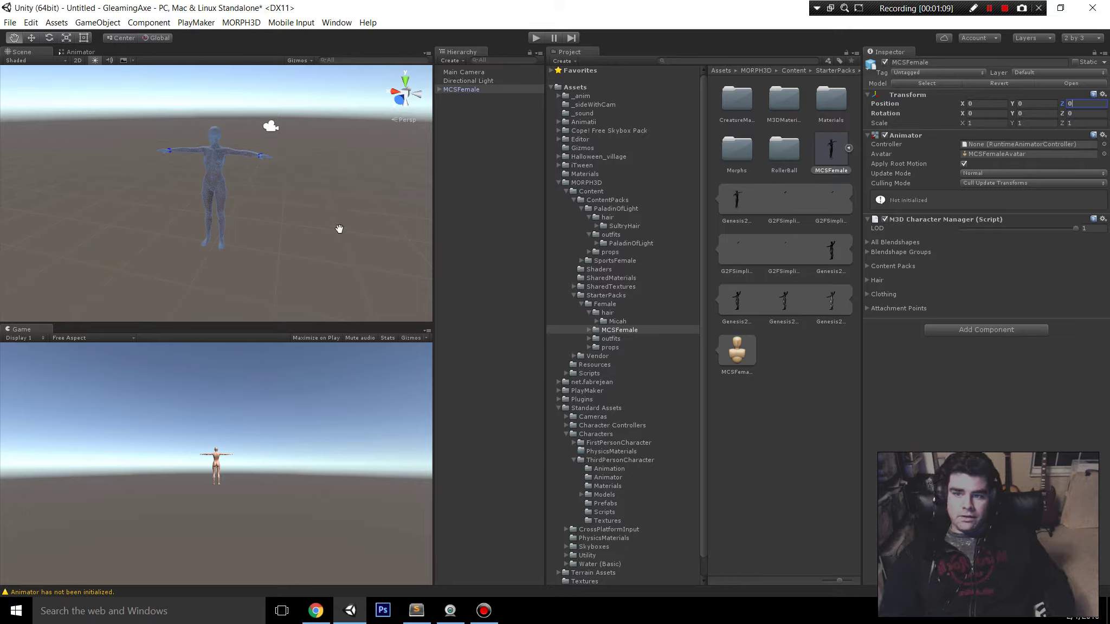
{"action": "scroll", "coordinate": [342, 169], "scroll_direction": "up", "scroll_amount": 2}
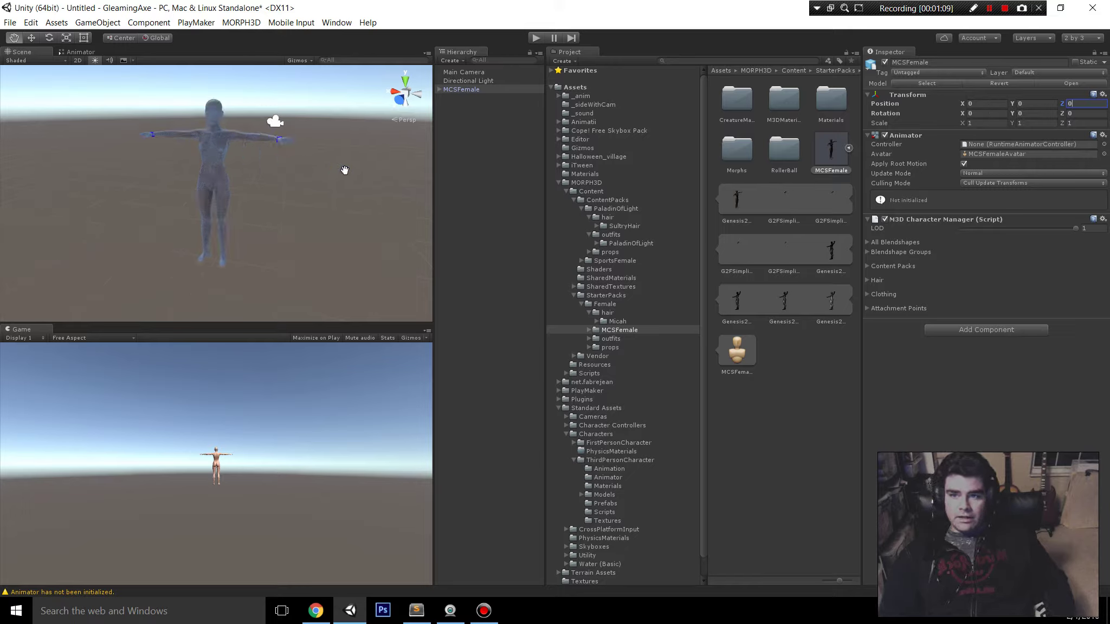
{"action": "left_click", "coordinate": [866, 266]}
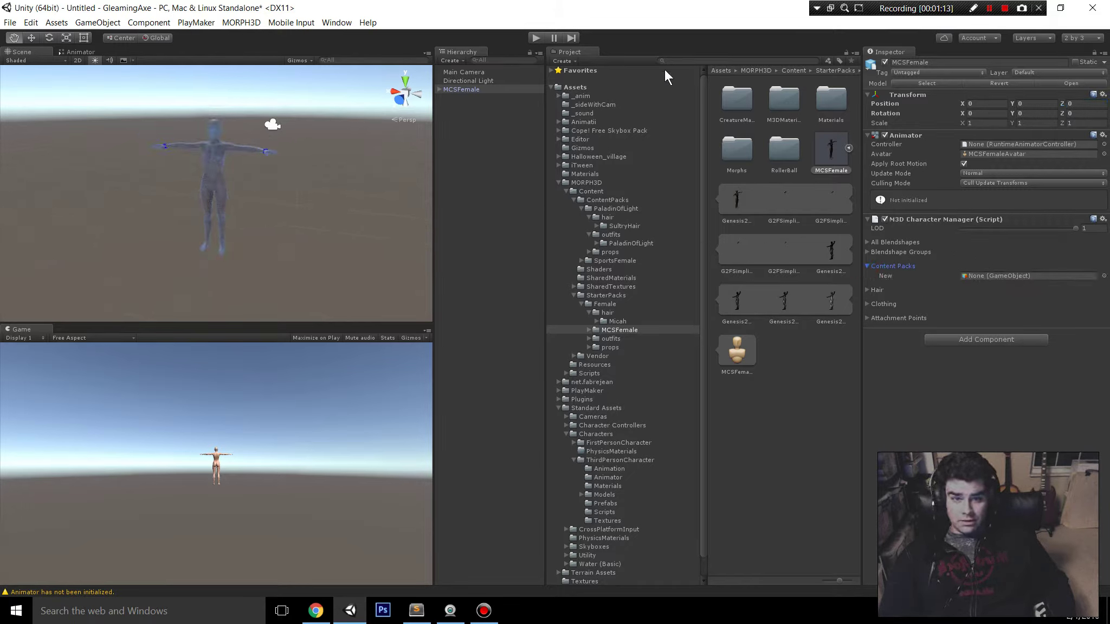
{"action": "type", "text": "pala"}
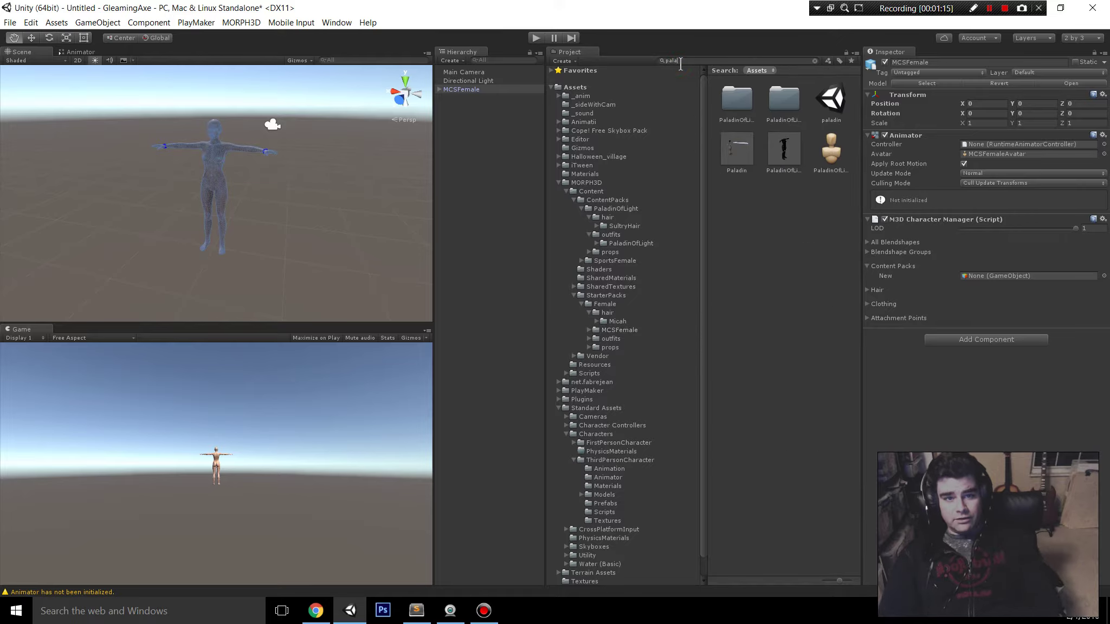
{"action": "double_click", "coordinate": [752, 98]}
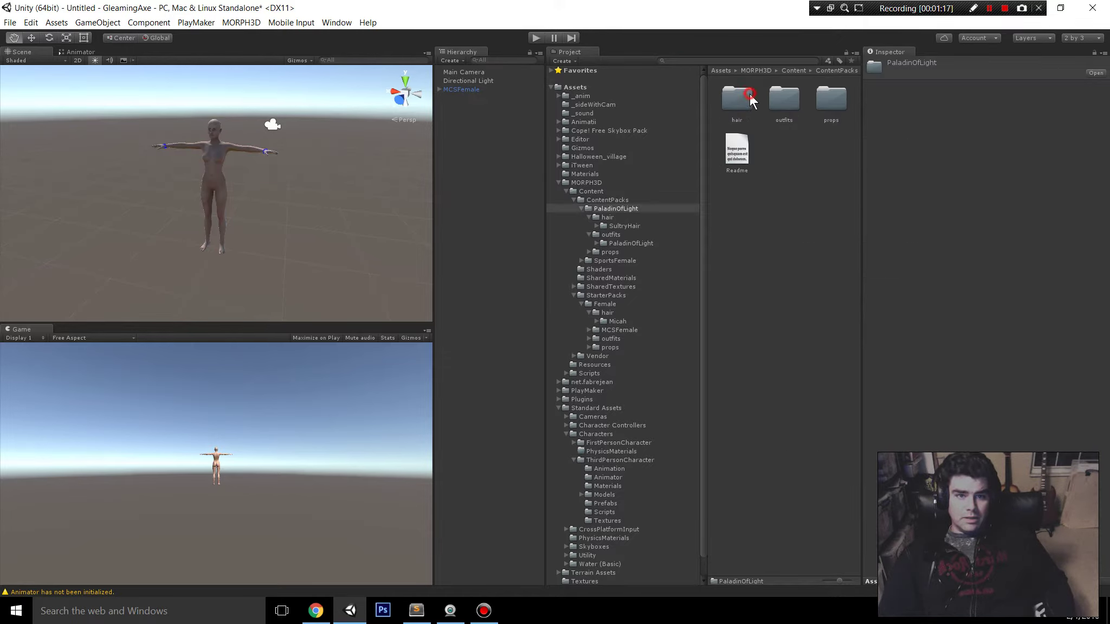
{"action": "double_click", "coordinate": [784, 99]}
{"action": "double_click", "coordinate": [743, 116]}
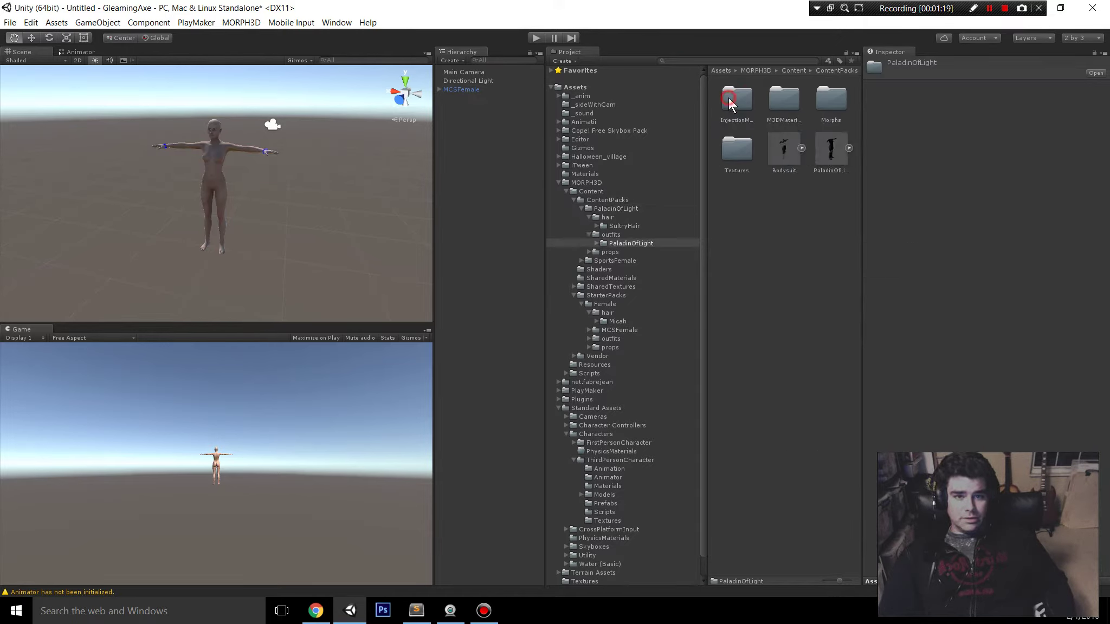
Step: Add the Bodysuit to MCSFemale's Content Packs in the M3D Character Manager
{"action": "left_click", "coordinate": [467, 89]}
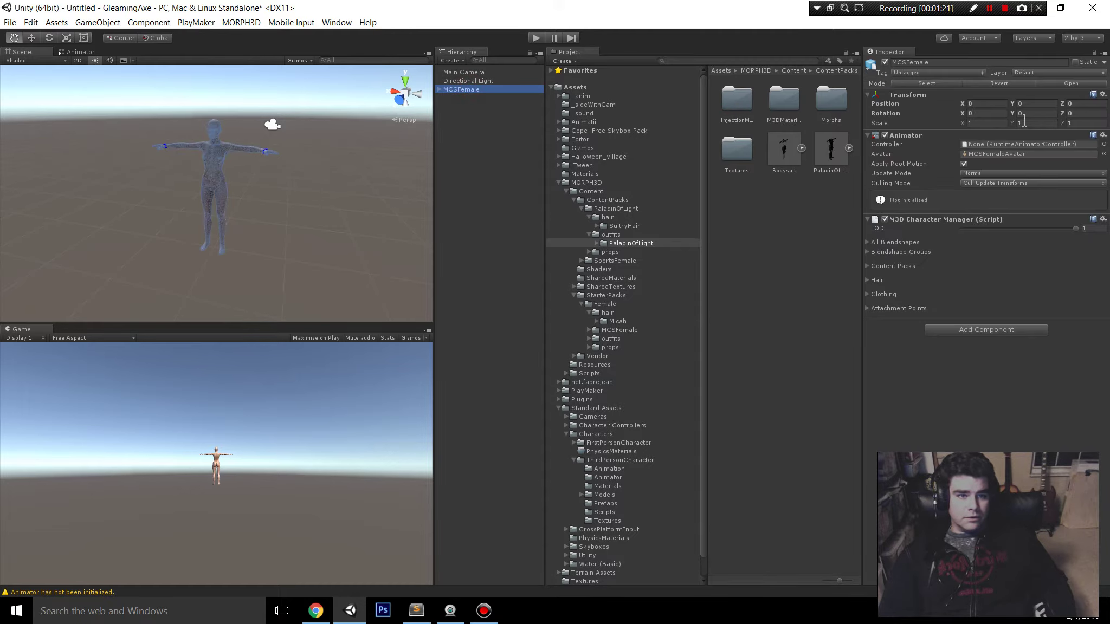
{"action": "left_click", "coordinate": [867, 294]}
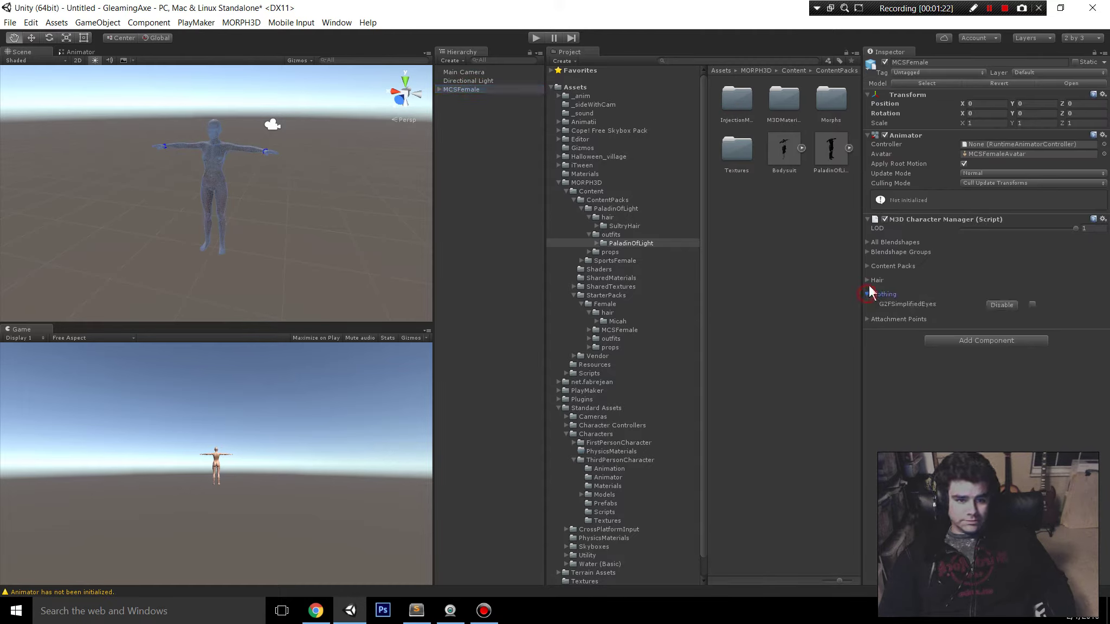
{"action": "left_click", "coordinate": [867, 266]}
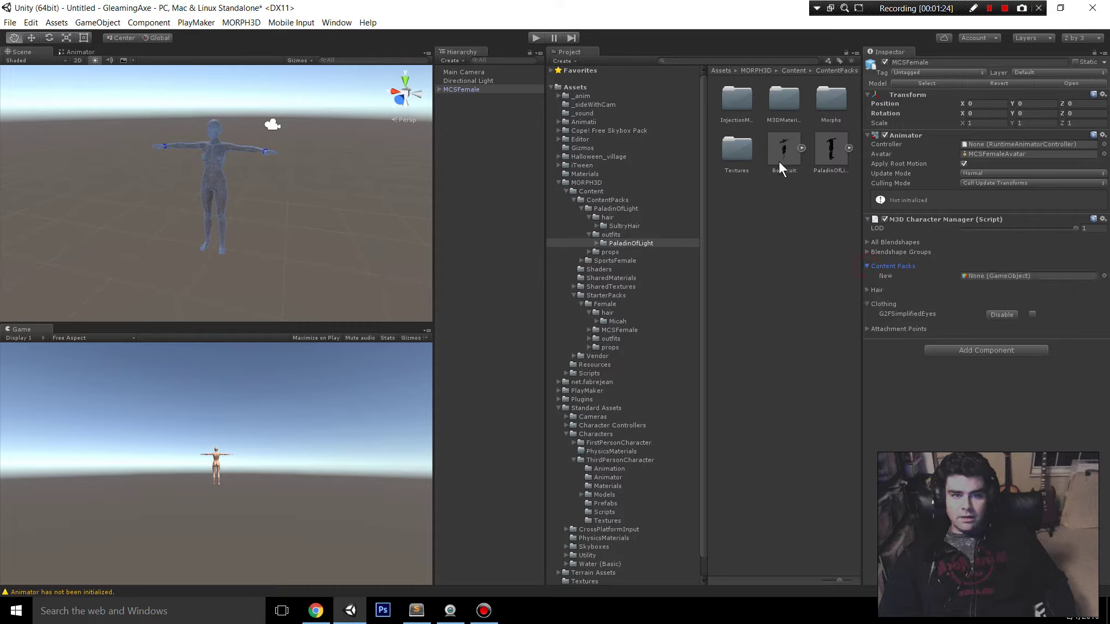
{"action": "left_click_drag", "start_coordinate": [779, 153], "coordinate": [1001, 298]}
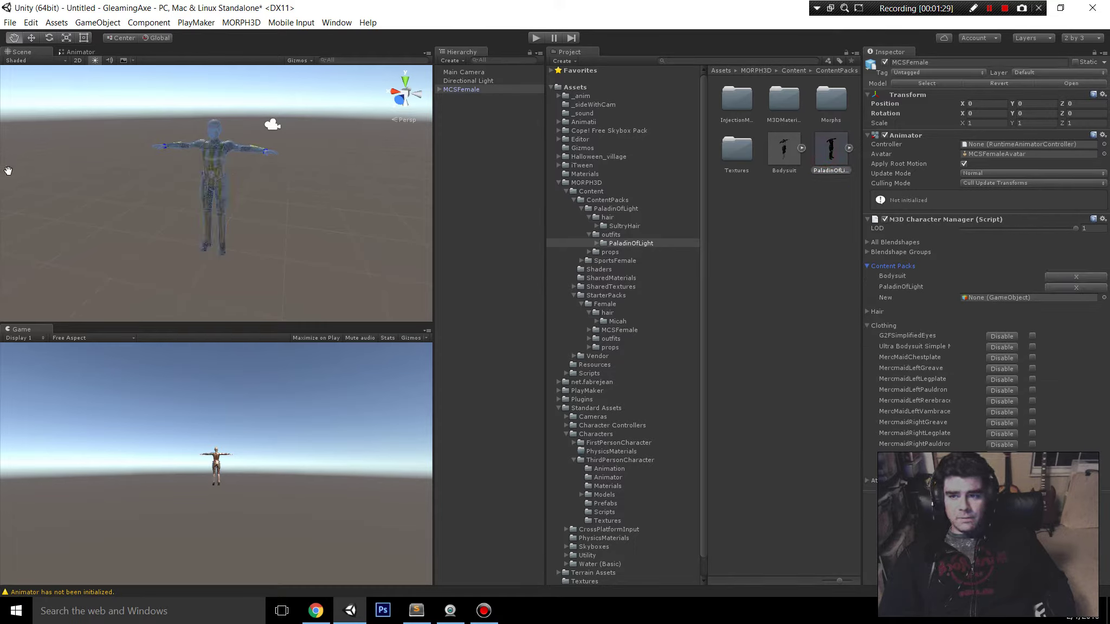
{"action": "scroll", "coordinate": [290, 161], "scroll_direction": "up", "scroll_amount": 3}
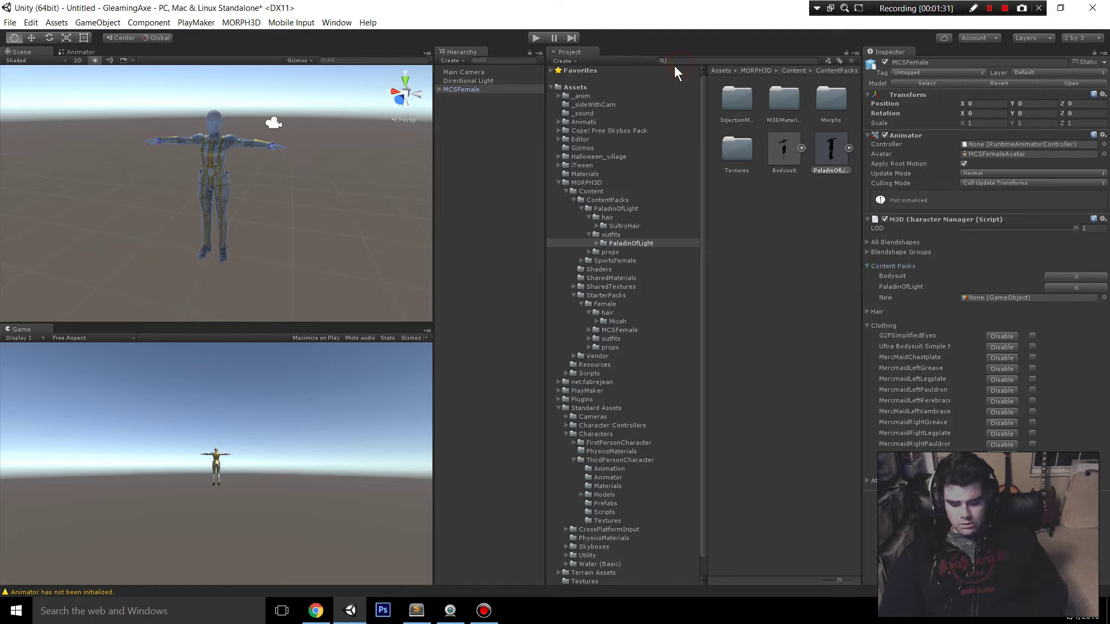
Step: Search 'hair', open PaladinOfLight/hair/SultryHair, and add SultryHair to MCSFemale's Content Packs
{"action": "type", "text": "thrid"}
{"action": "key", "text": "BackSpace"}
{"action": "key", "text": "BackSpace"}
{"action": "key", "text": "BackSpace"}
{"action": "key", "text": "BackSpace"}
{"action": "key", "text": "BackSpace"}
{"action": "type", "text": "hair"}
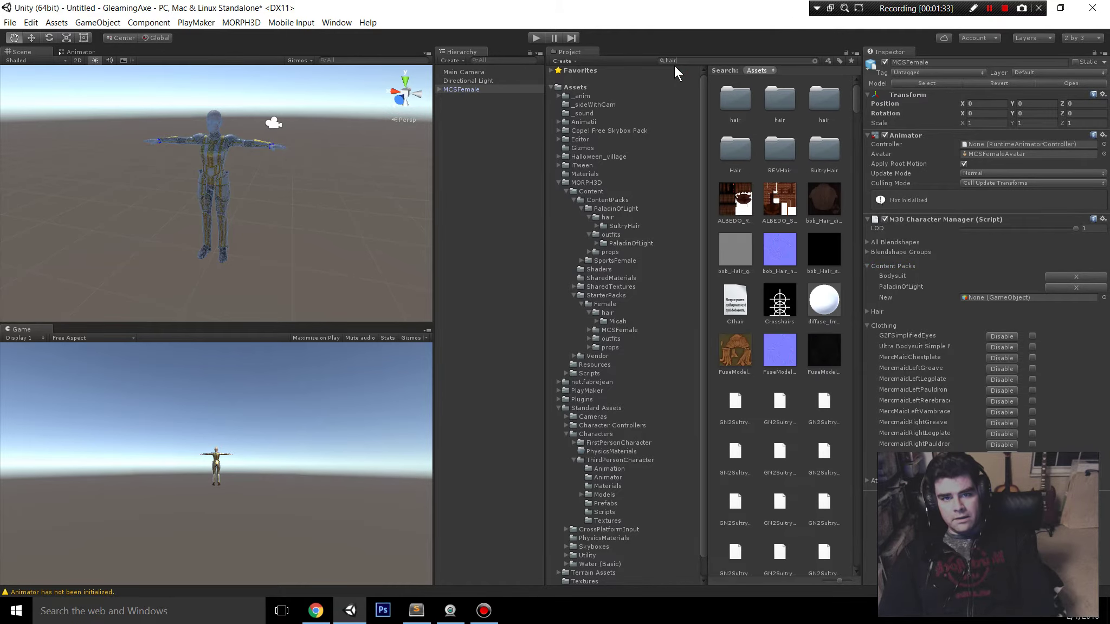
{"action": "double_click", "coordinate": [727, 96]}
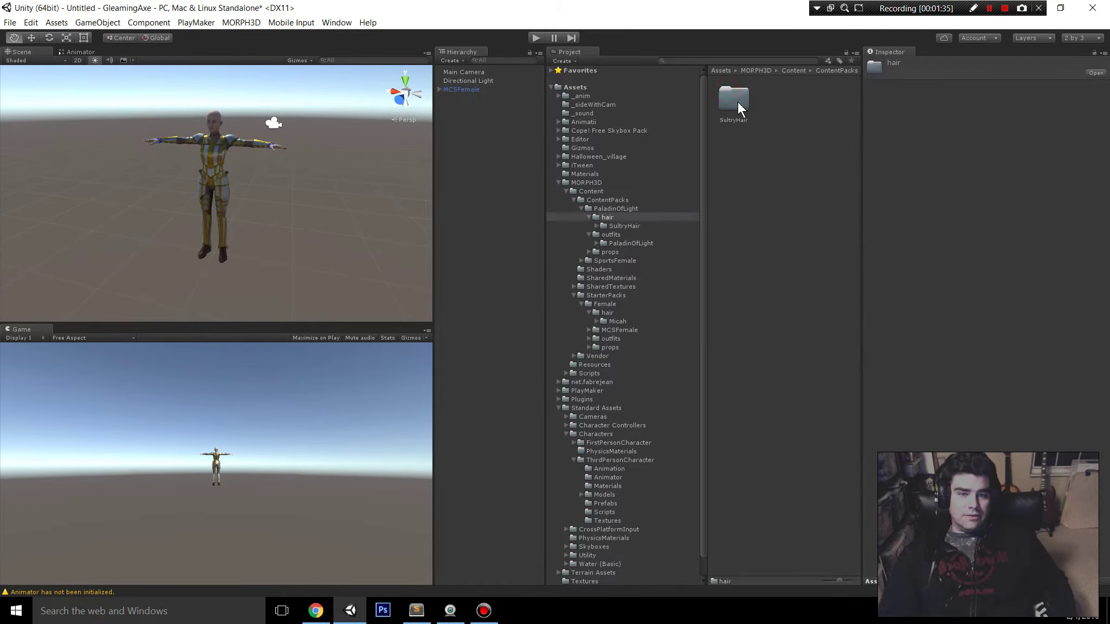
{"action": "double_click", "coordinate": [734, 100]}
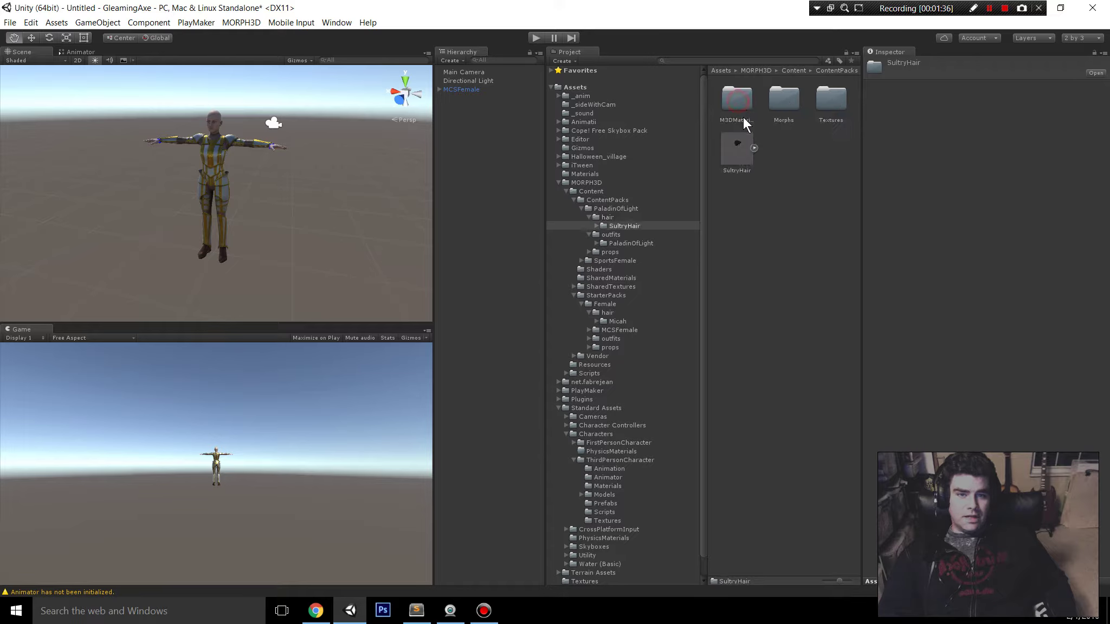
{"action": "left_click", "coordinate": [498, 91]}
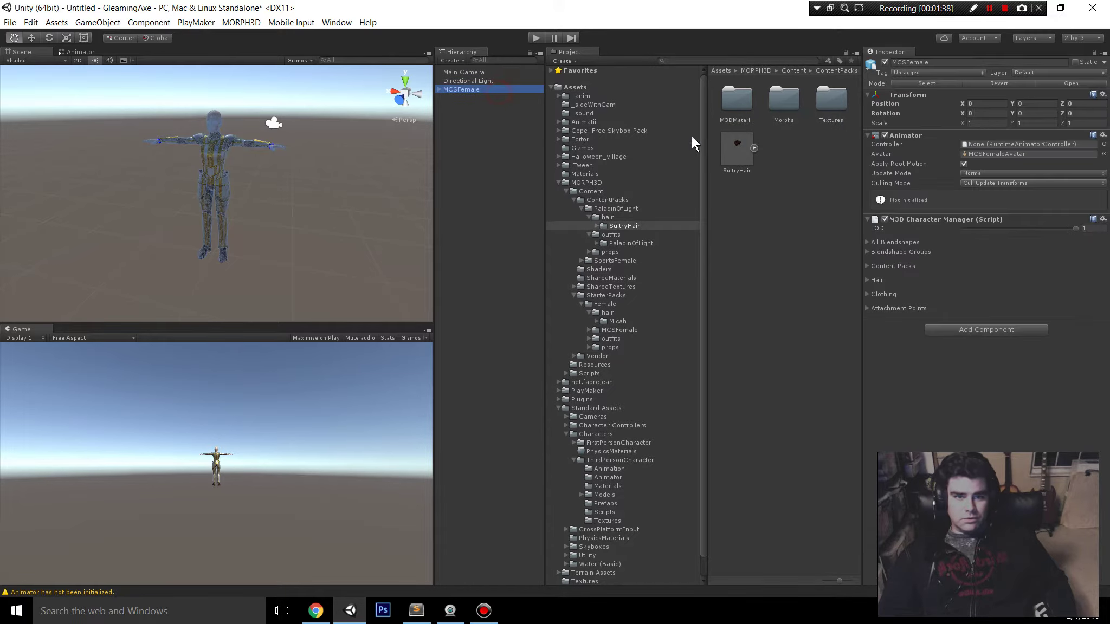
{"action": "left_click", "coordinate": [867, 266]}
{"action": "left_click_drag", "start_coordinate": [735, 154], "coordinate": [986, 297]}
Step: Orbit and zoom the scene view to inspect the character's new red hair
{"action": "scroll", "coordinate": [320, 154], "scroll_direction": "up", "scroll_amount": 5}
{"action": "scroll", "coordinate": [352, 176], "scroll_direction": "down", "scroll_amount": 2}
{"action": "left_click", "coordinate": [358, 194]}
{"action": "right_click_drag", "start_coordinate": [325, 229], "coordinate": [369, 228]}
{"action": "scroll", "coordinate": [353, 147], "scroll_direction": "up", "scroll_amount": 7}
{"action": "scroll", "coordinate": [350, 176], "scroll_direction": "down", "scroll_amount": 8}
{"action": "left_click", "coordinate": [377, 250]}
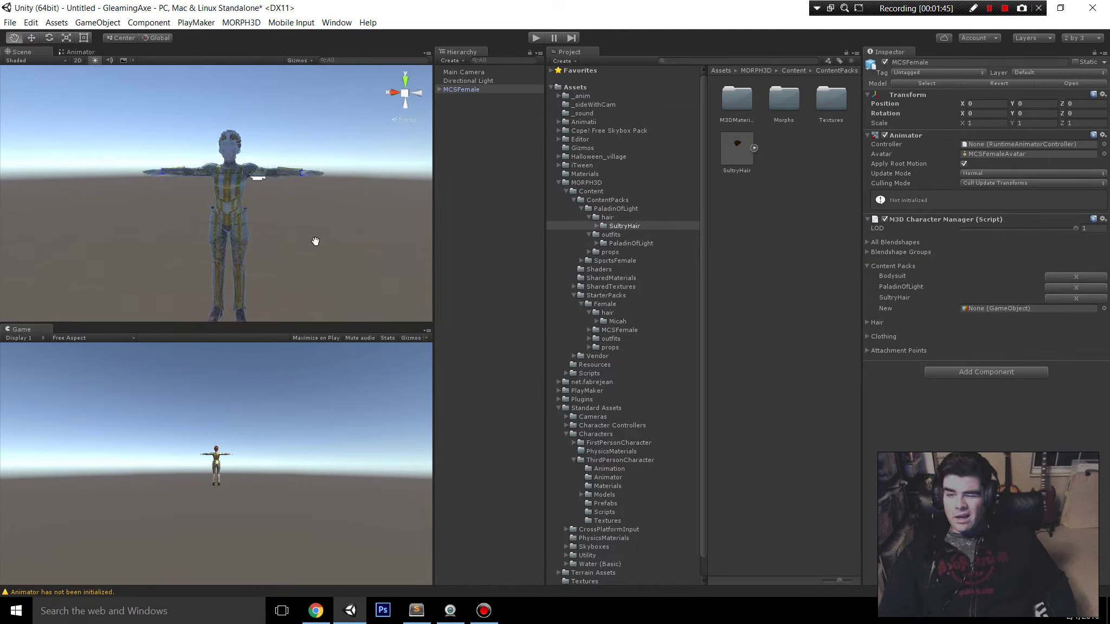
{"action": "left_click_drag", "start_coordinate": [315, 240], "coordinate": [336, 160], "text": "alt"}
{"action": "scroll", "coordinate": [337, 157], "scroll_direction": "down", "scroll_amount": 4}
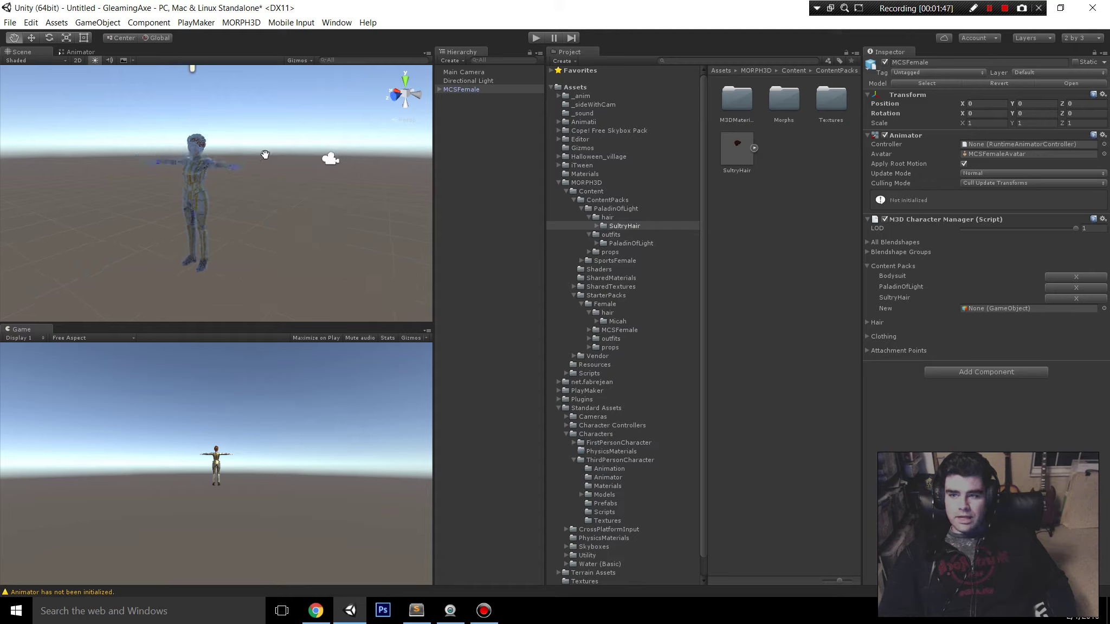
Step: Move the Main Camera to Z 2.18, turn it about 182° on Y, and play-test the framing
{"action": "left_click", "coordinate": [129, 104]}
{"action": "left_click", "coordinate": [509, 72]}
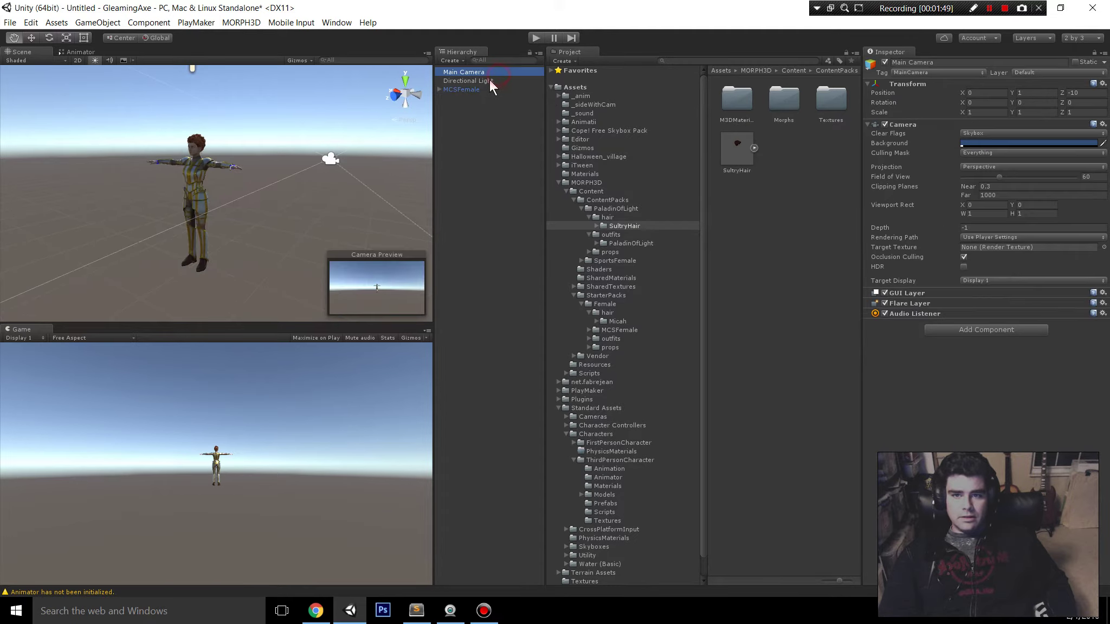
{"action": "key", "text": "w"}
{"action": "left_click_drag", "start_coordinate": [315, 159], "coordinate": [307, 190]}
{"action": "scroll", "coordinate": [305, 188], "scroll_direction": "down", "scroll_amount": 3}
{"action": "left_click_drag", "start_coordinate": [155, 215], "coordinate": [239, 204]}
{"action": "key", "text": "e"}
{"action": "key", "text": "w"}
{"action": "left_click_drag", "start_coordinate": [127, 218], "coordinate": [117, 221]}
{"action": "left_click", "coordinate": [535, 39]}
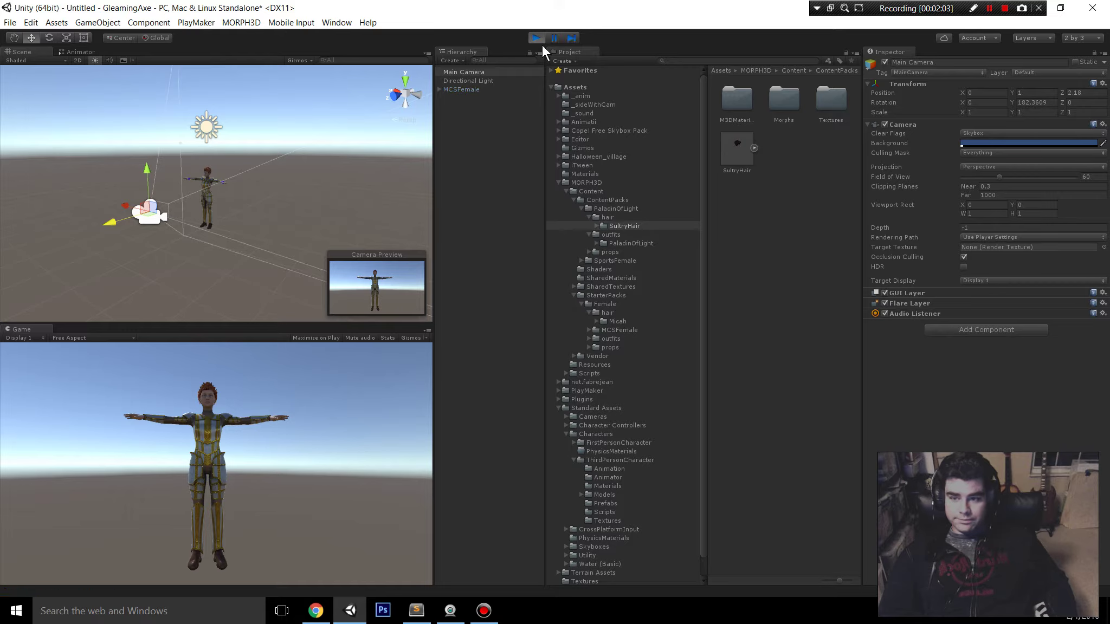
{"action": "left_click", "coordinate": [540, 37]}
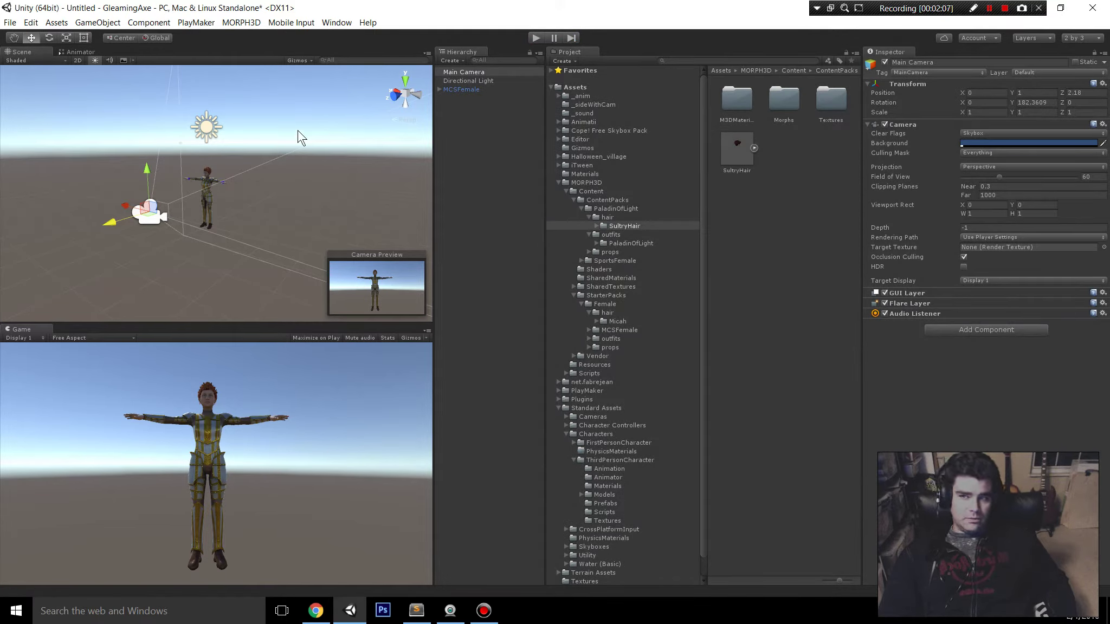
Step: Create a Plane from GameObject > 3D Object and scale it to about 3.05 under the character
{"action": "left_click", "coordinate": [99, 23]}
{"action": "mouse_move", "coordinate": [131, 62]}
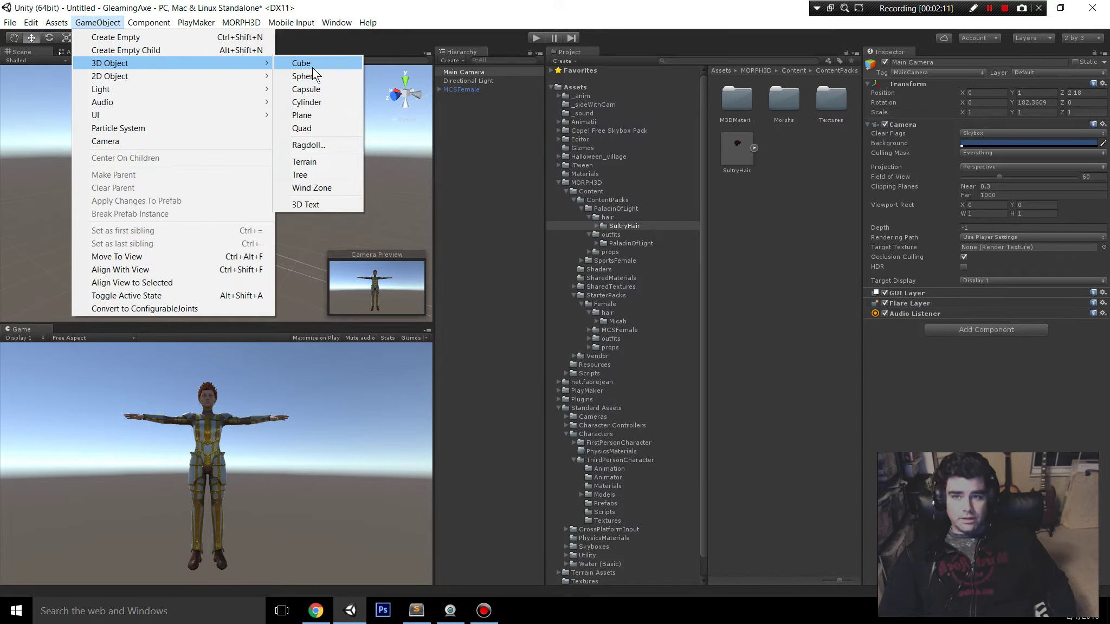
{"action": "left_click", "coordinate": [300, 115]}
{"action": "mouse_move", "coordinate": [217, 198]}
{"action": "left_mouse_down"}
{"action": "mouse_move", "coordinate": [292, 198]}
{"action": "mouse_move", "coordinate": [233, 144]}
{"action": "mouse_move", "coordinate": [227, 183]}
{"action": "left_mouse_up"}
{"action": "key", "text": "w"}
{"action": "scroll", "coordinate": [327, 137], "scroll_direction": "down", "scroll_amount": 2}
{"action": "right_click_drag", "start_coordinate": [198, 263], "coordinate": [239, 187]}
{"action": "key", "text": "w"}
{"action": "scroll", "coordinate": [270, 186], "scroll_direction": "down", "scroll_amount": 4}
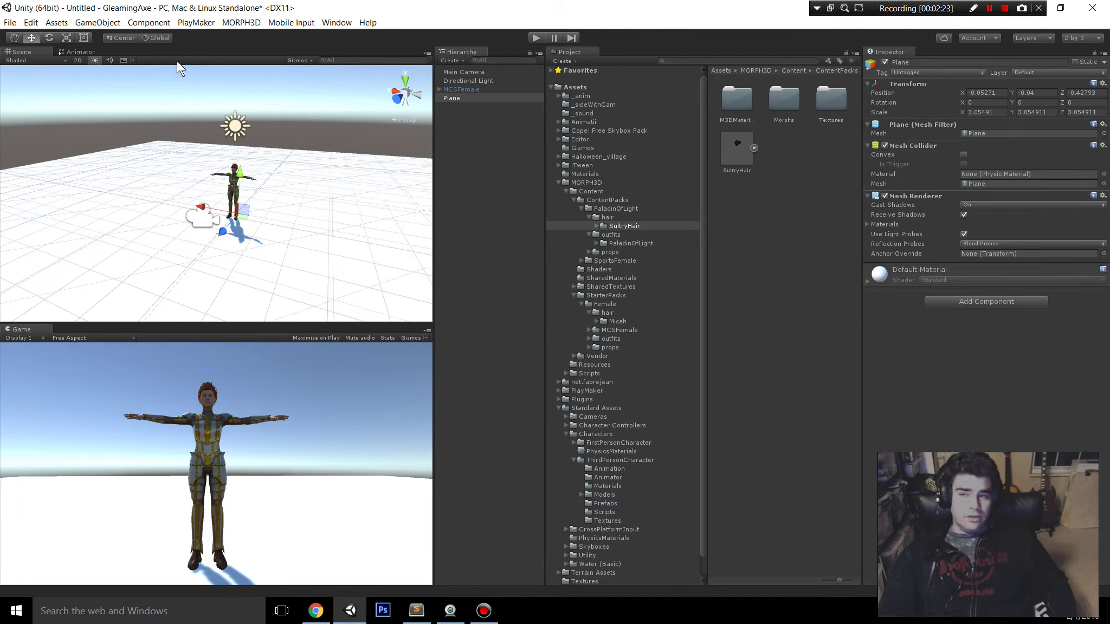
Step: Start the Assets > Import Package > Characters import, then cancel it without importing
{"action": "left_click", "coordinate": [58, 22]}
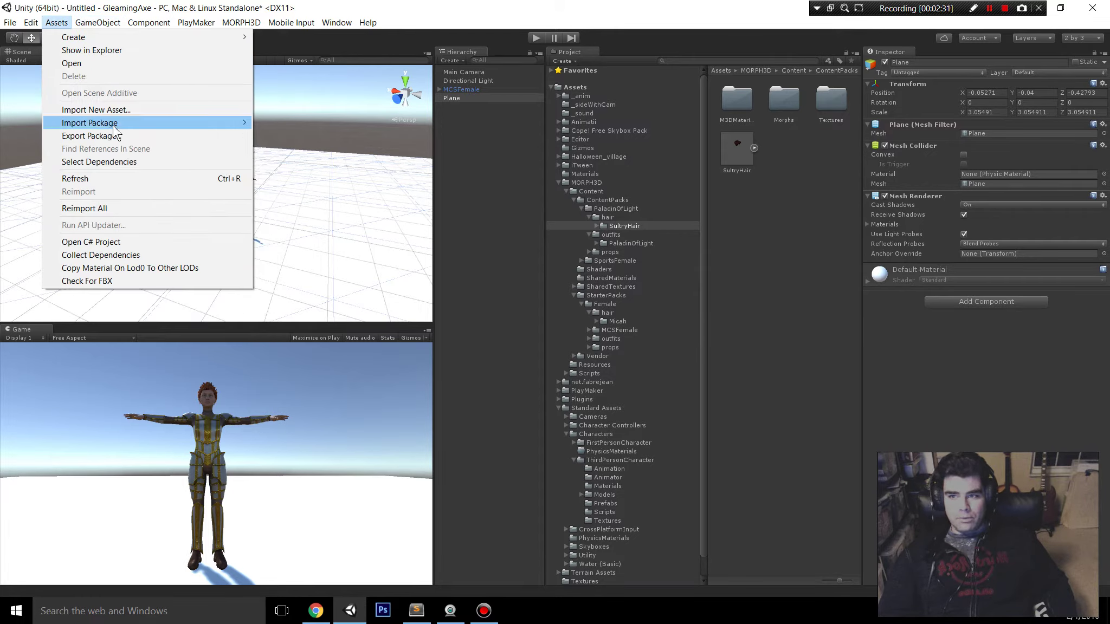
{"action": "mouse_move", "coordinate": [117, 122]}
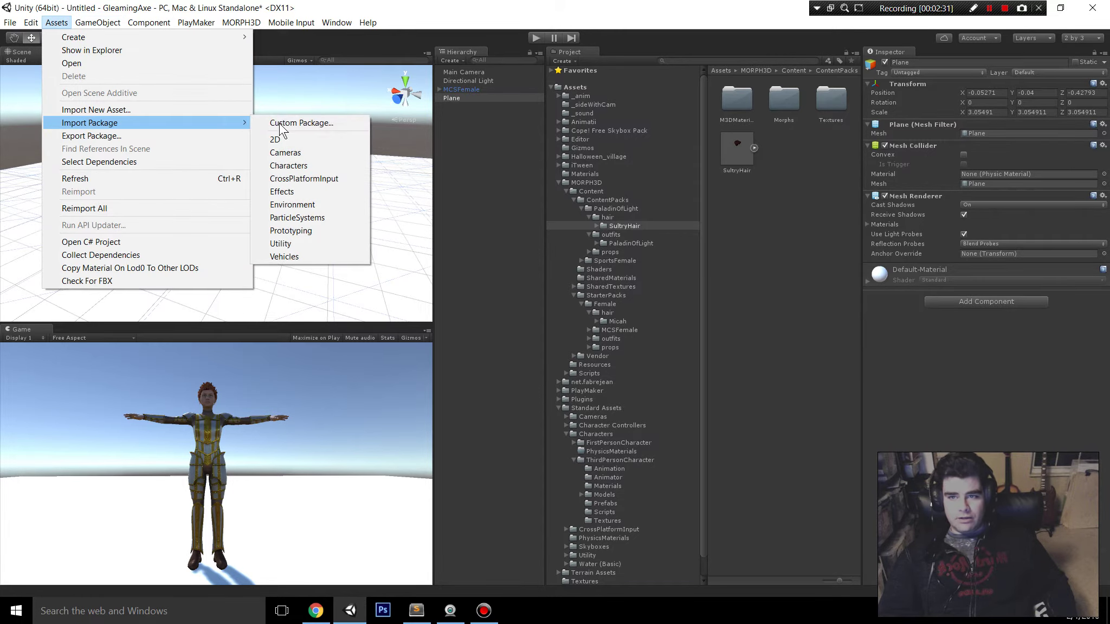
{"action": "left_click", "coordinate": [297, 166]}
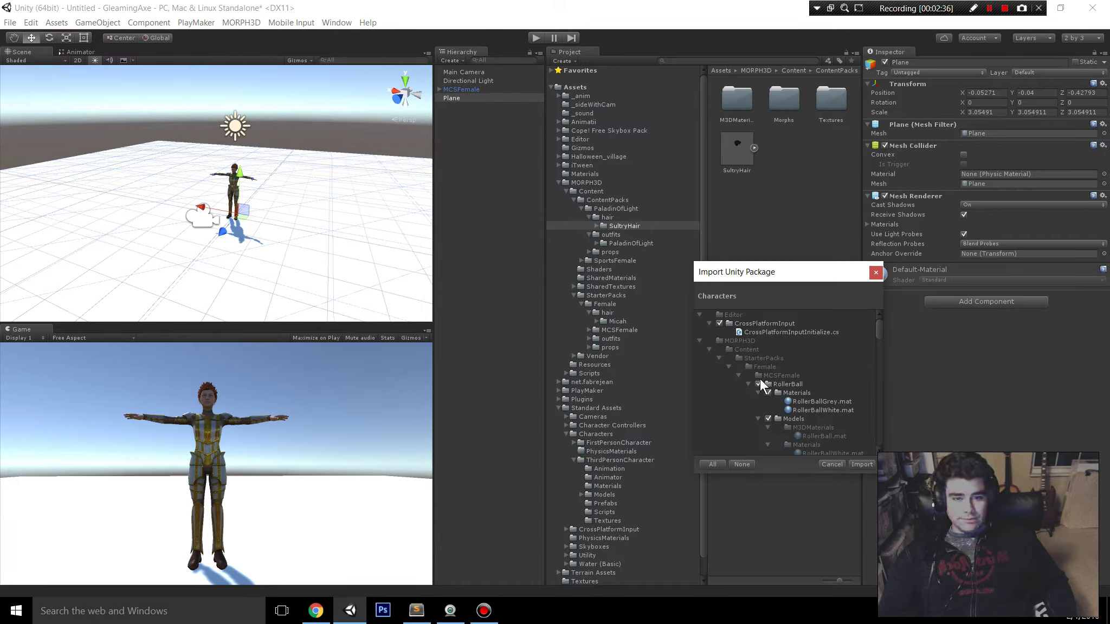
{"action": "left_click", "coordinate": [876, 274]}
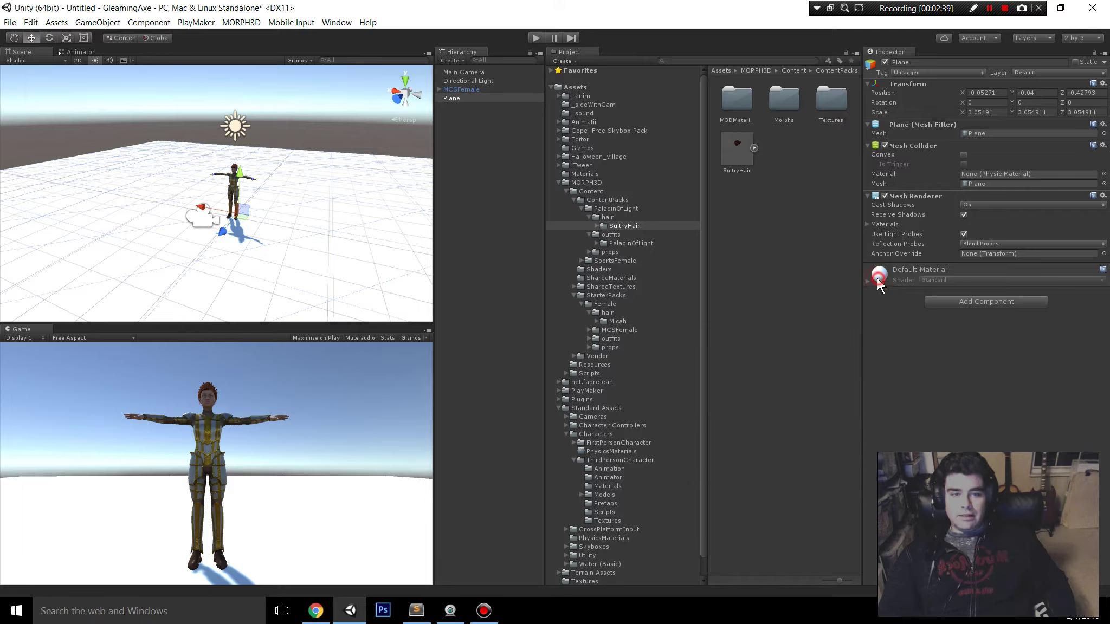
Step: Collapse MORPH3D and browse to Standard Assets > Characters > ThirdPersonCharacter
{"action": "left_click", "coordinate": [559, 184]}
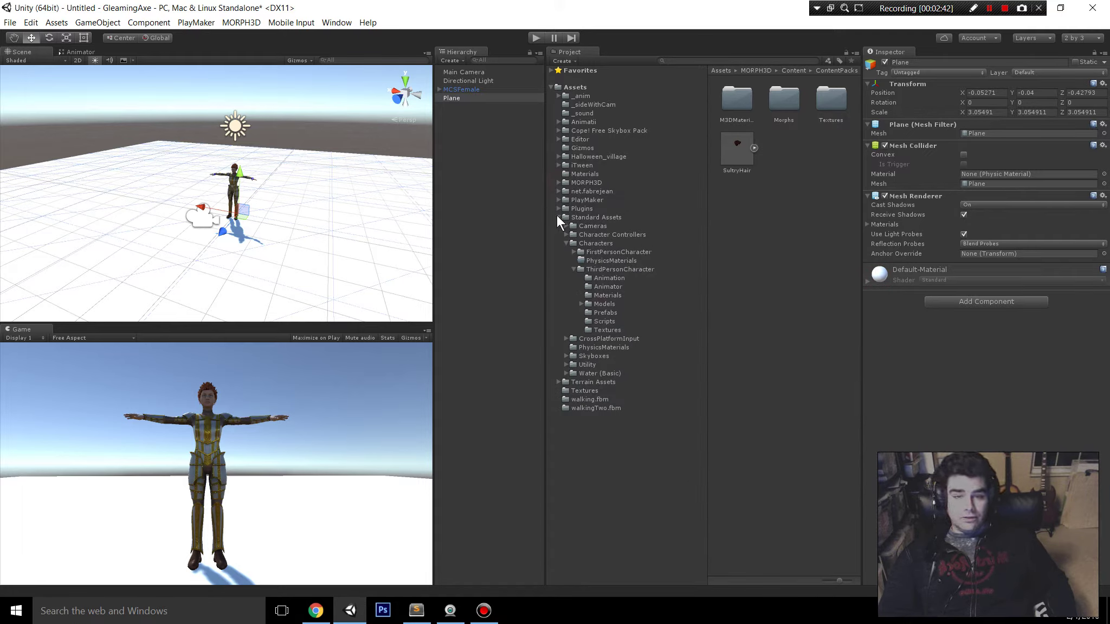
{"action": "left_click", "coordinate": [596, 209]}
{"action": "left_click", "coordinate": [596, 218]}
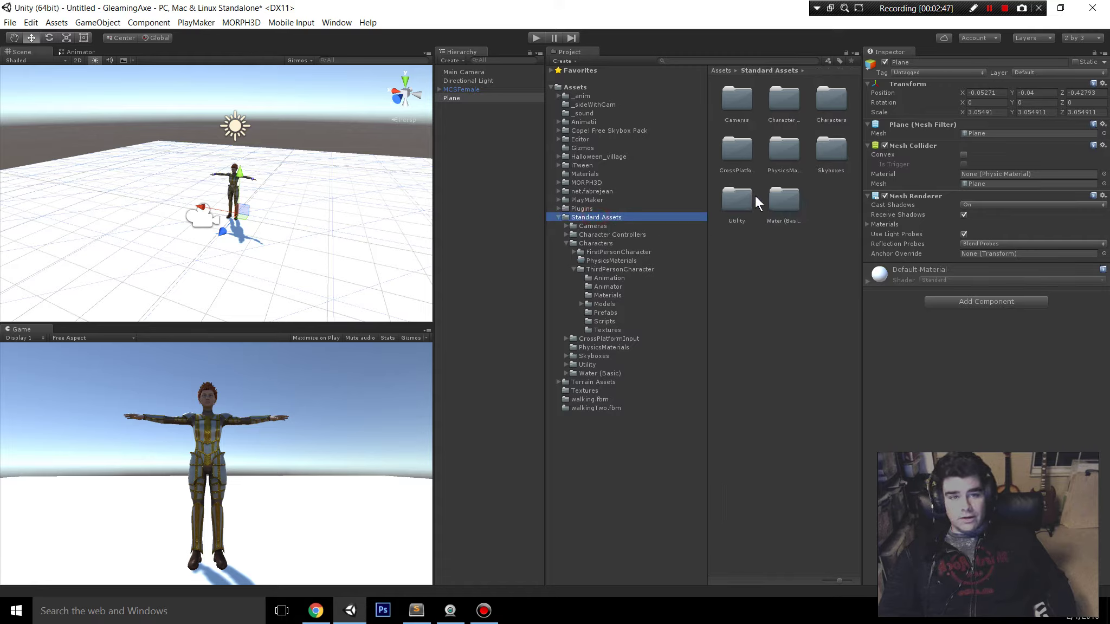
{"action": "left_click", "coordinate": [624, 244]}
{"action": "left_click", "coordinate": [638, 270]}
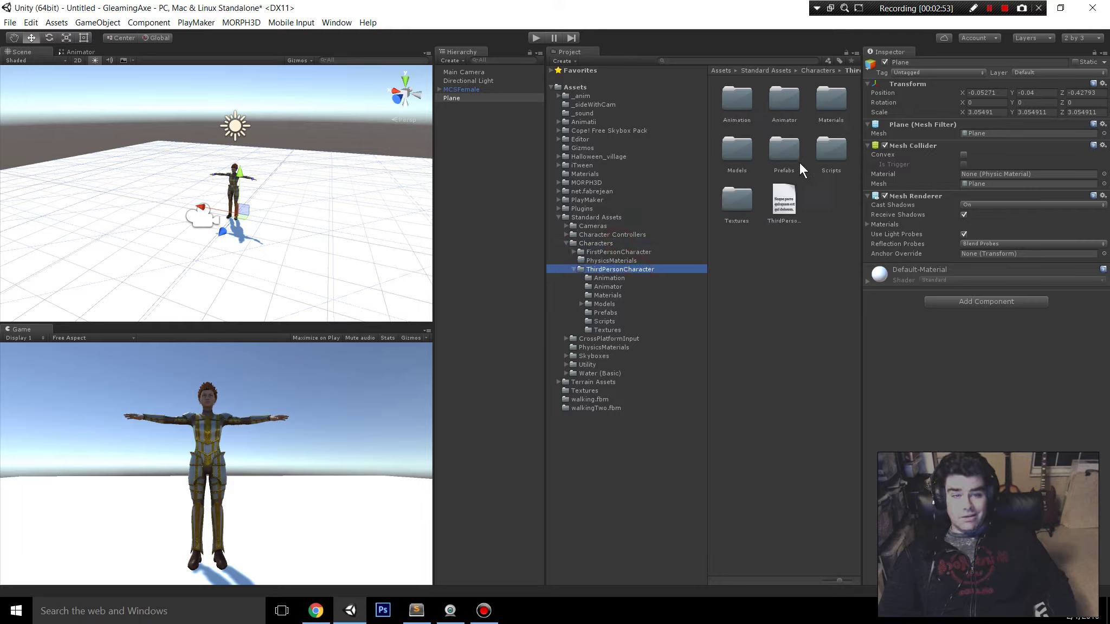
Step: Drop the ThirdPersonController prefab beside MCSFemale at X -1.29 and enter Play mode
{"action": "double_click", "coordinate": [785, 144]}
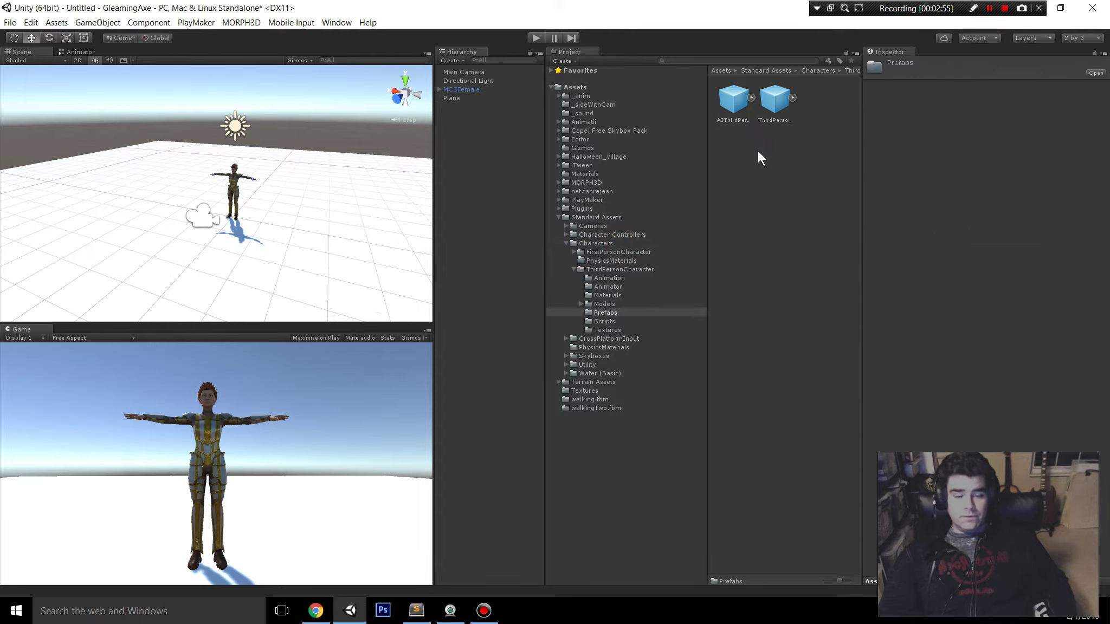
{"action": "left_click", "coordinate": [774, 100]}
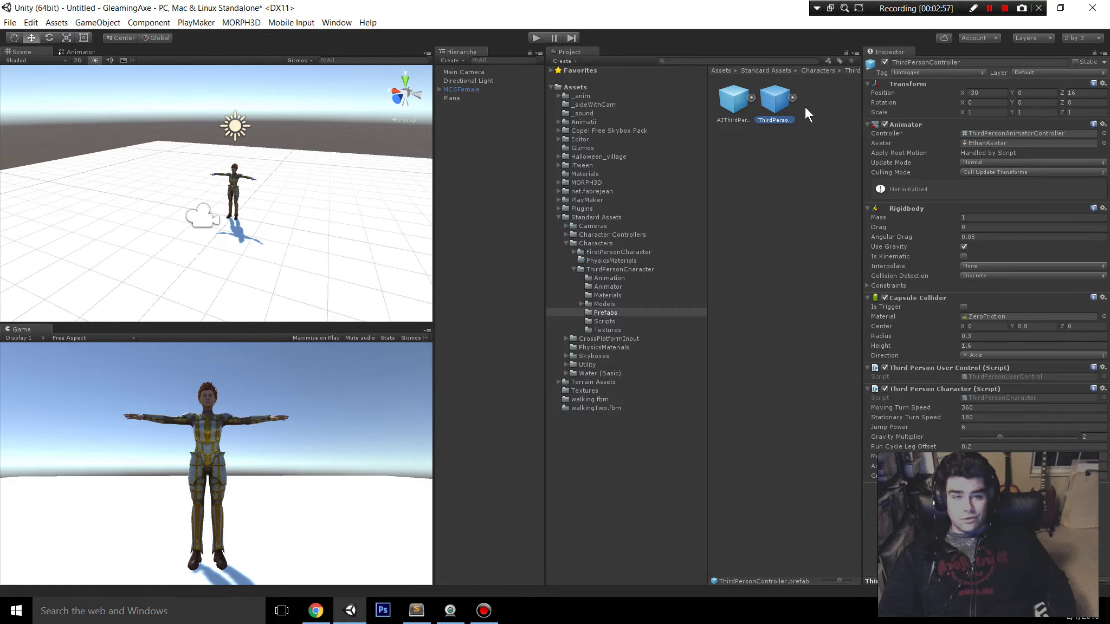
{"action": "left_click_drag", "start_coordinate": [777, 94], "coordinate": [234, 199]}
{"action": "left_click", "coordinate": [539, 36]}
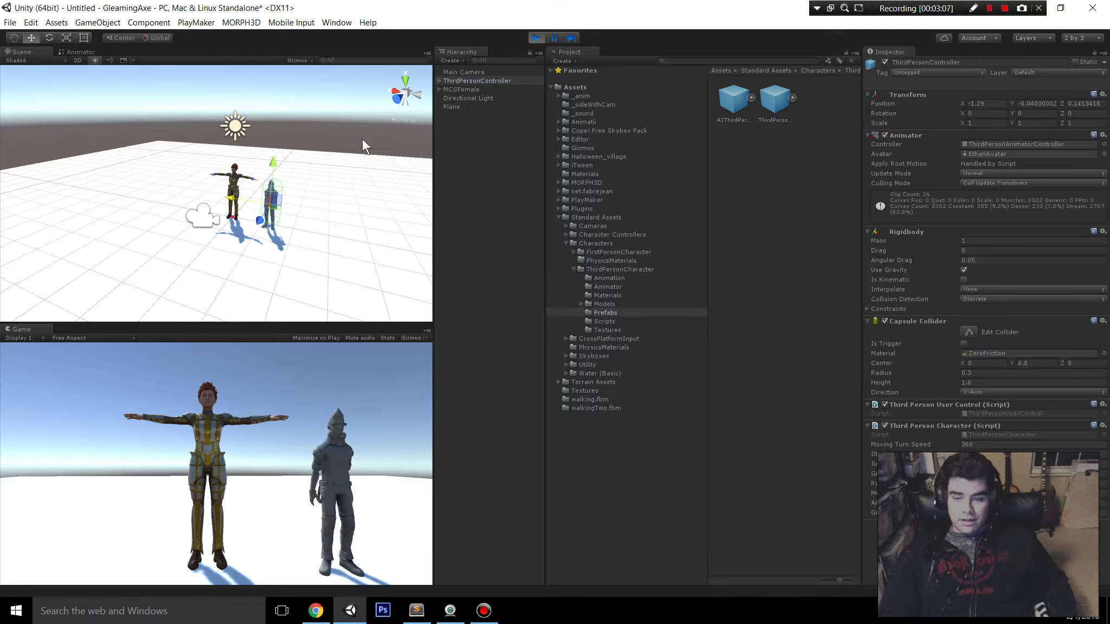
Step: Drive the ThirdPersonController left, right, toward and away from the camera with WASD
{"action": "key", "text": "w"}
{"action": "key", "text": "a"}
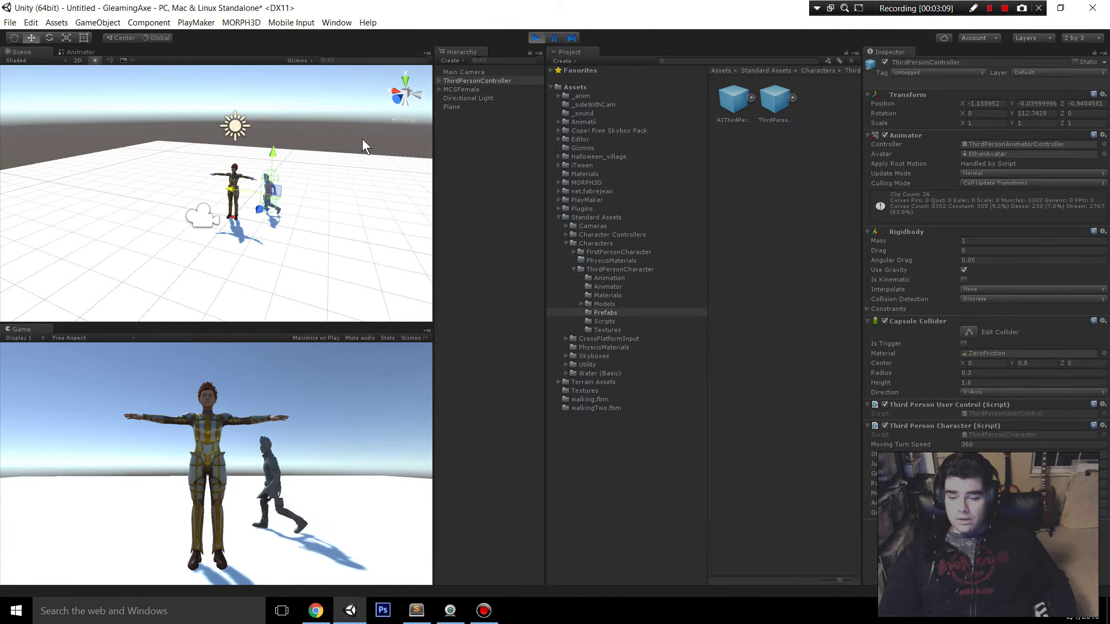
{"action": "key", "text": "d"}
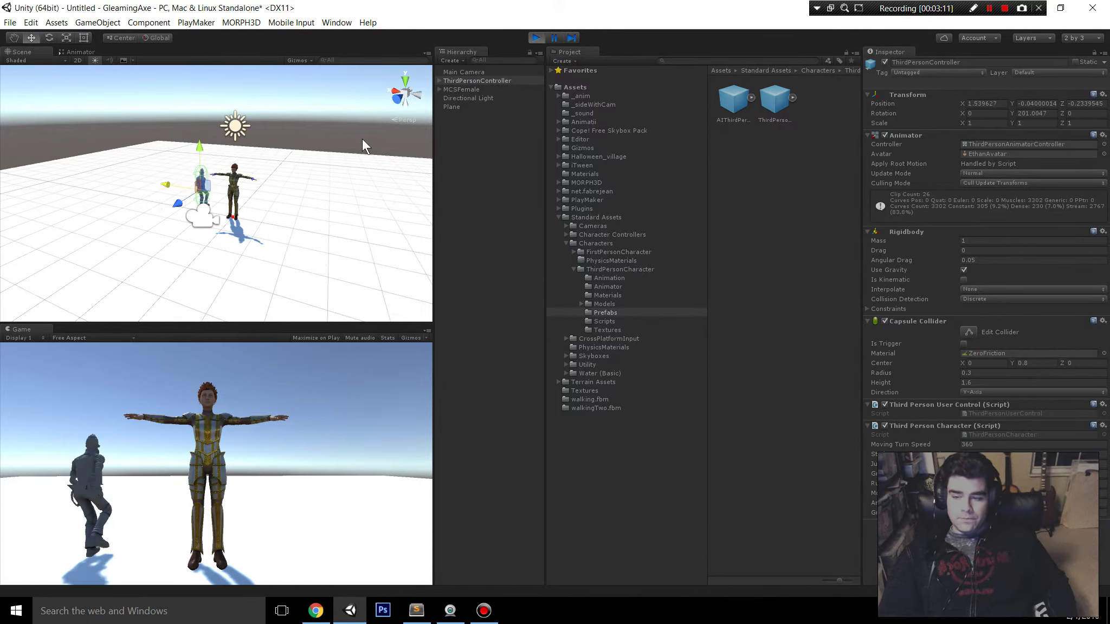
{"action": "key", "text": "s"}
{"action": "key", "text": "a"}
{"action": "key", "text": "w"}
{"action": "key", "text": "d"}
{"action": "key", "text": "s"}
{"action": "key", "text": "a"}
{"action": "key", "text": "w"}
{"action": "key", "text": "d"}
{"action": "key", "text": "s"}
Step: Keep steering it with WASD behind the female model and back beside her at X -0.63, Z 0.40
{"action": "key", "text": "a"}
{"action": "key", "text": "w"}
{"action": "key", "text": "s"}
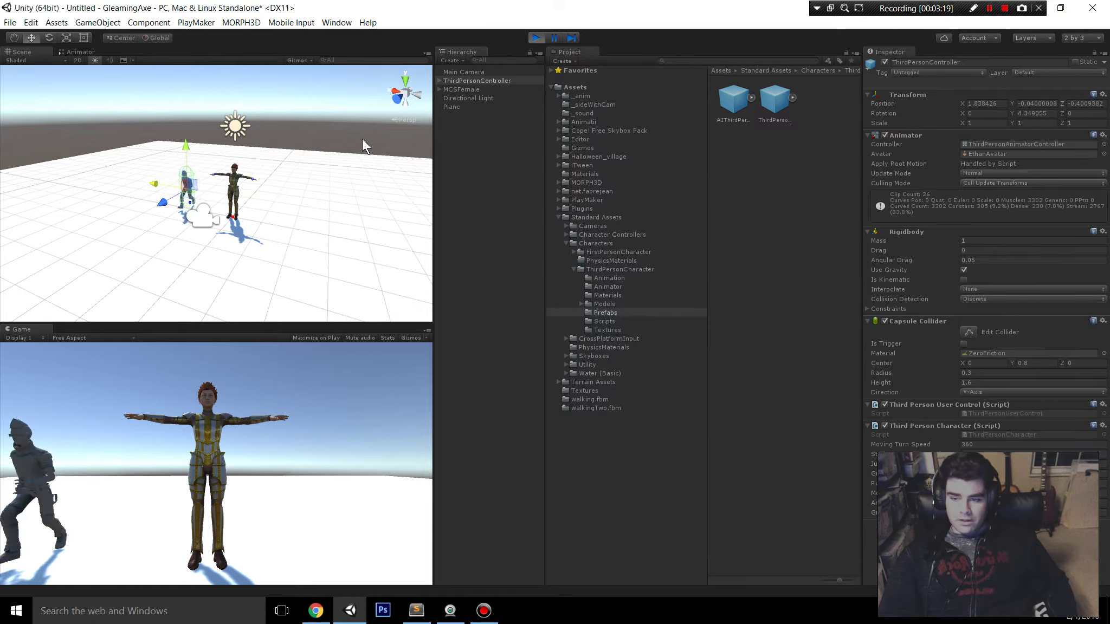
{"action": "key", "text": "w"}
{"action": "key", "text": "d"}
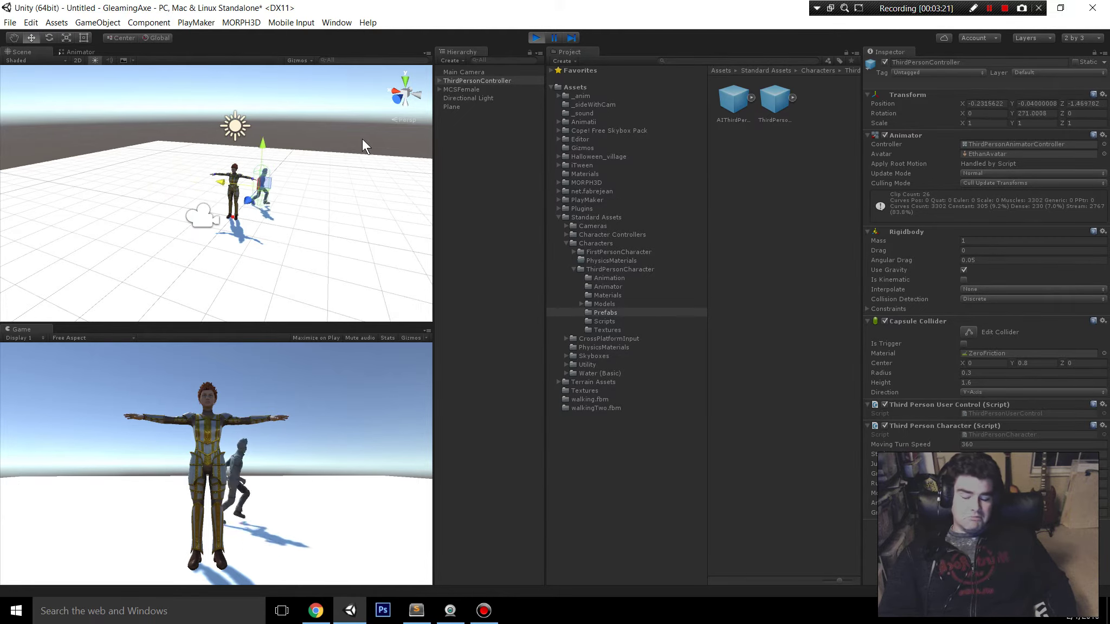
{"action": "key", "text": "s"}
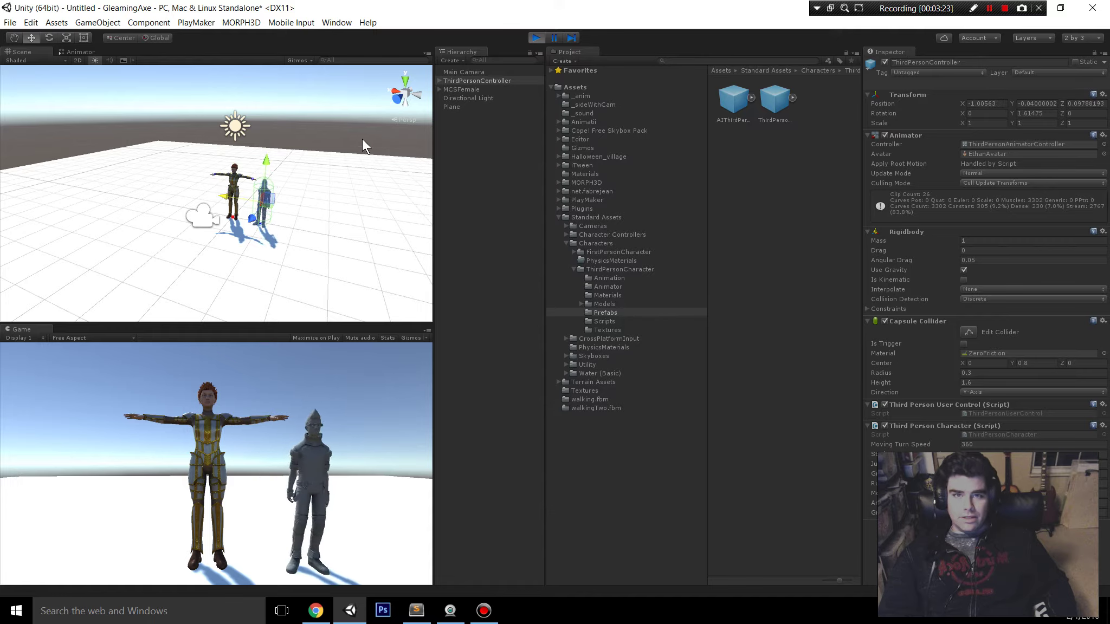
{"action": "key", "text": "w"}
{"action": "key", "text": "d"}
{"action": "key", "text": "s"}
{"action": "key", "text": "a"}
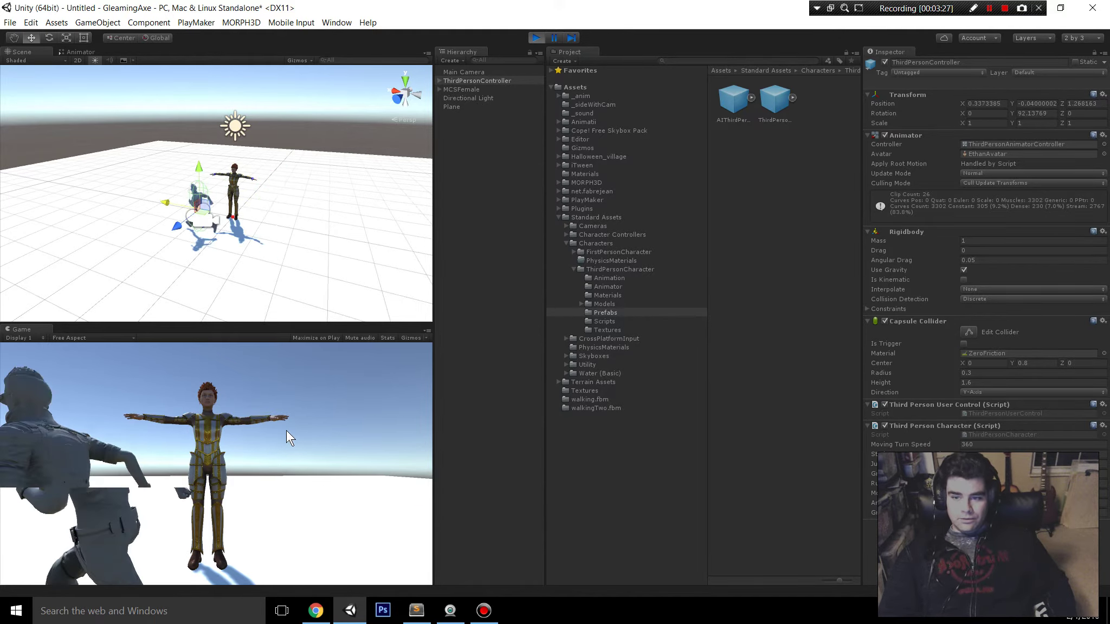
{"action": "key", "text": "w"}
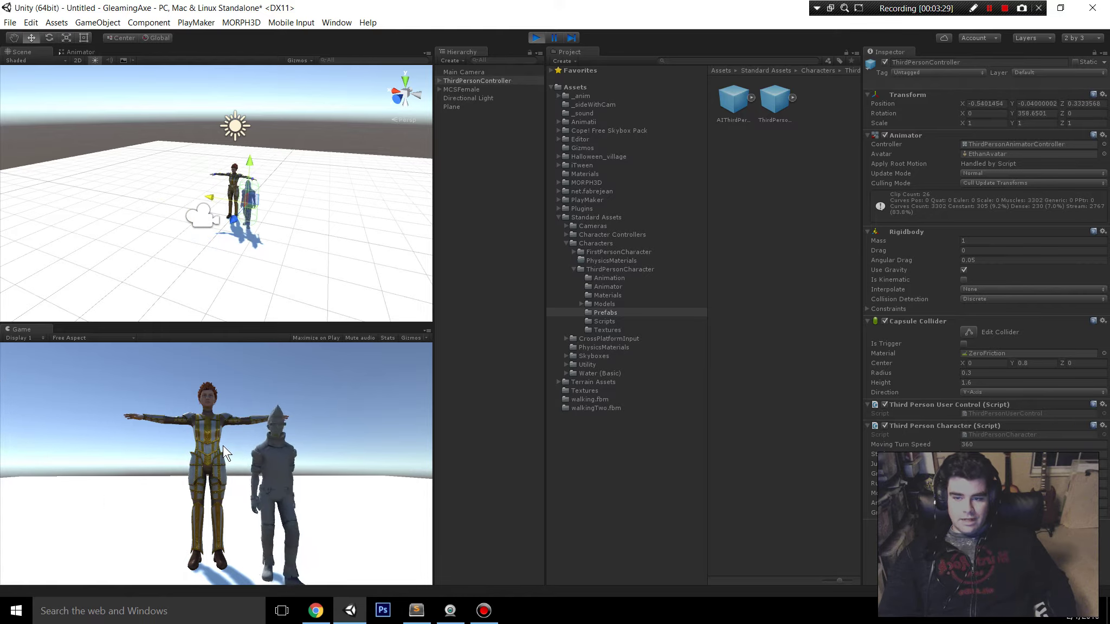
{"action": "key", "text": "a"}
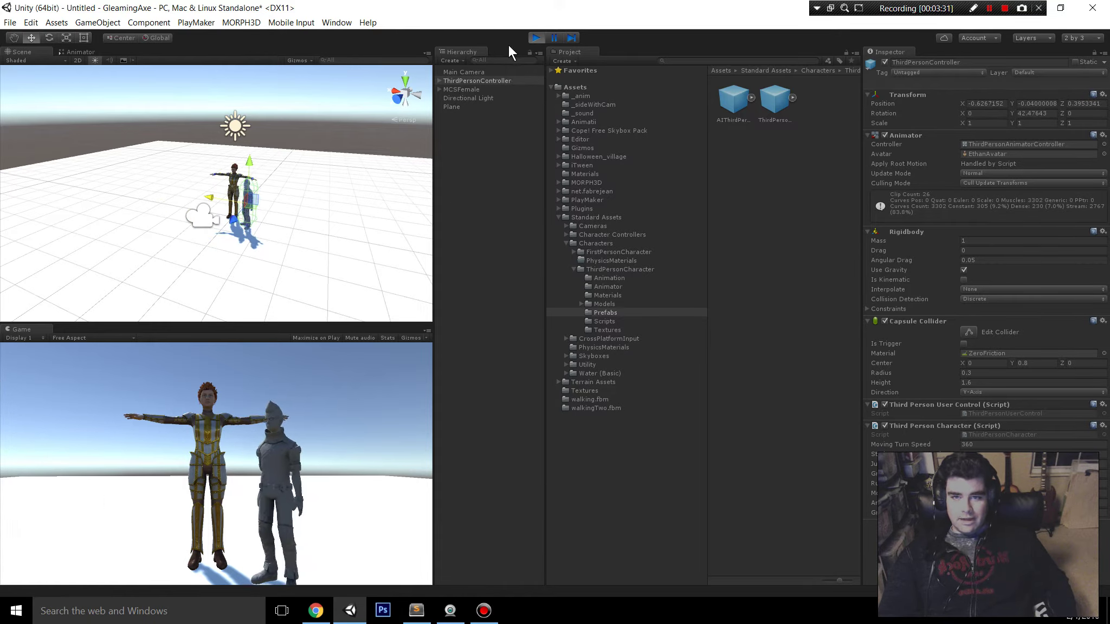
Step: Stop play mode and rename MCSFemale to 'Paladin' through the Hierarchy's Rename option
{"action": "left_click", "coordinate": [532, 39]}
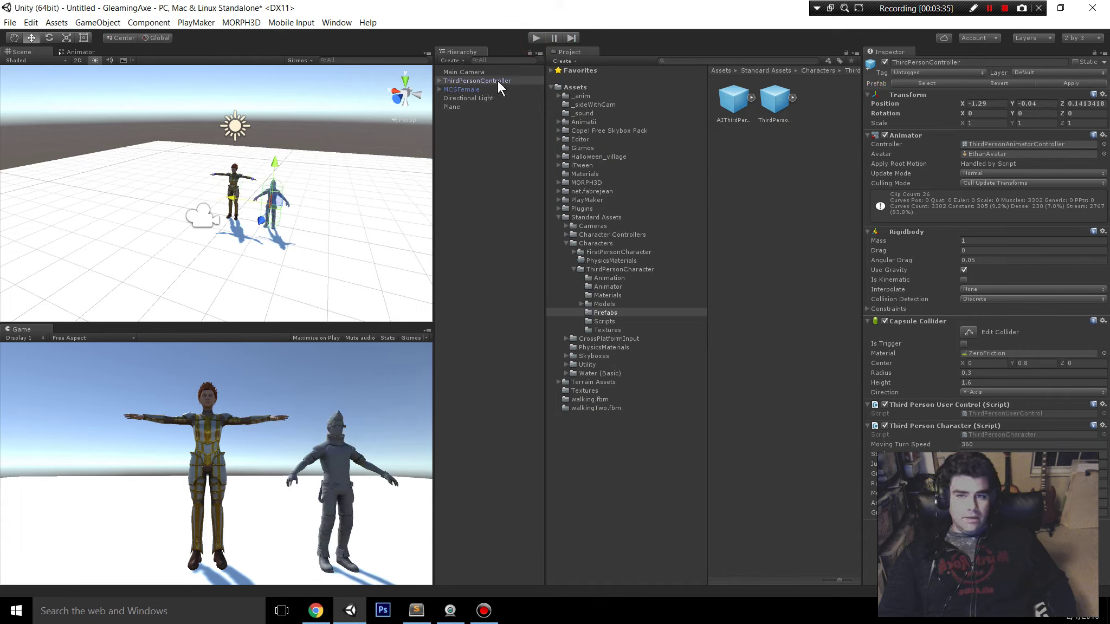
{"action": "left_click", "coordinate": [479, 80]}
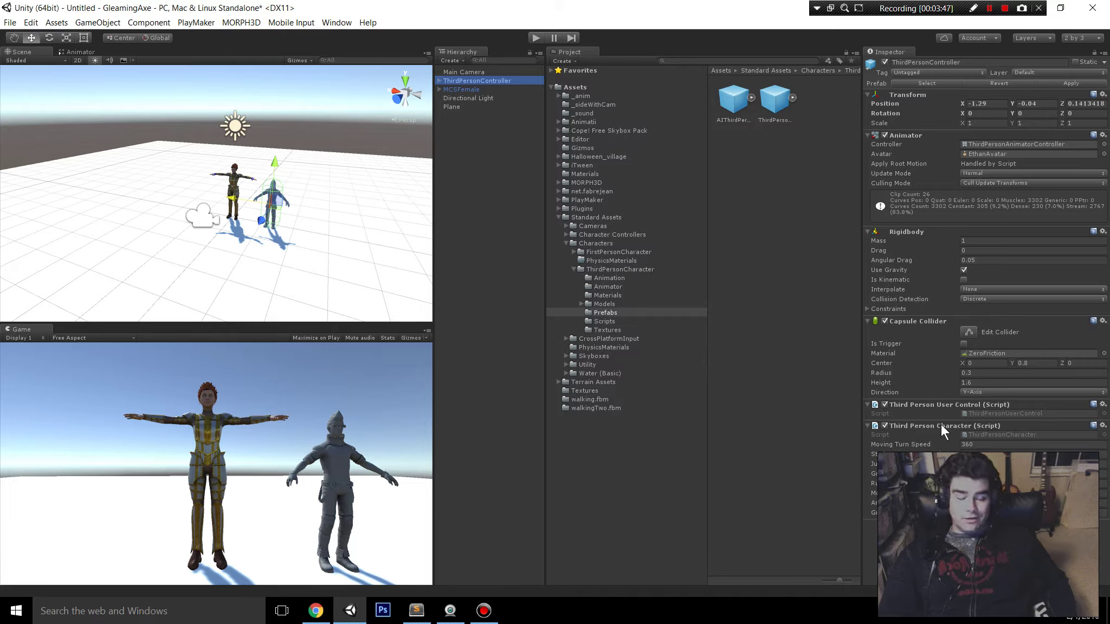
{"action": "left_click", "coordinate": [474, 90]}
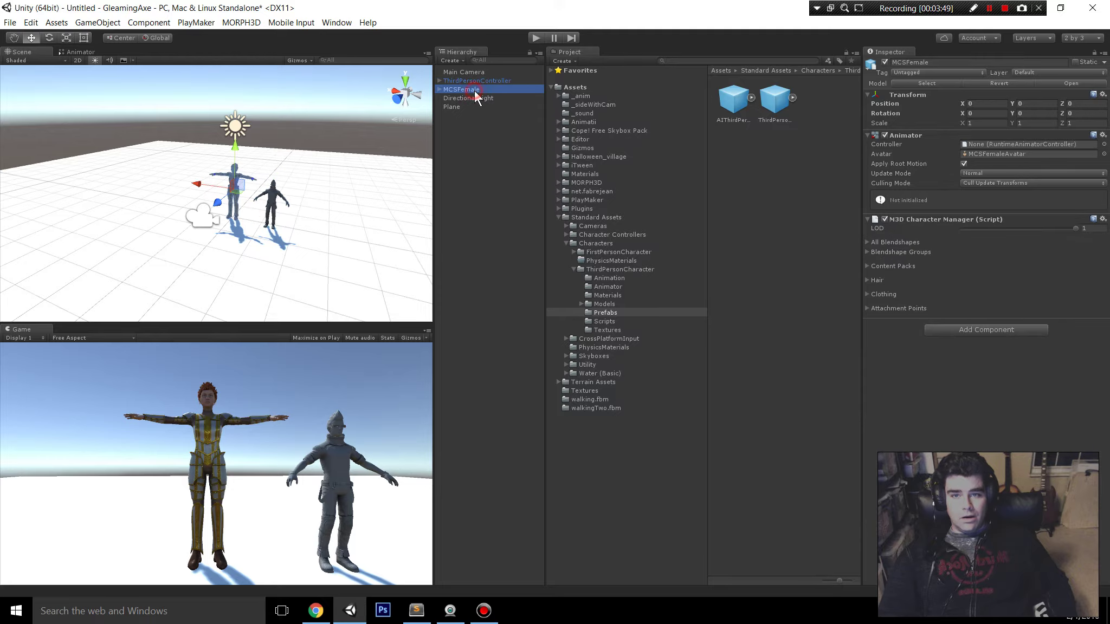
{"action": "right_click", "coordinate": [467, 89]}
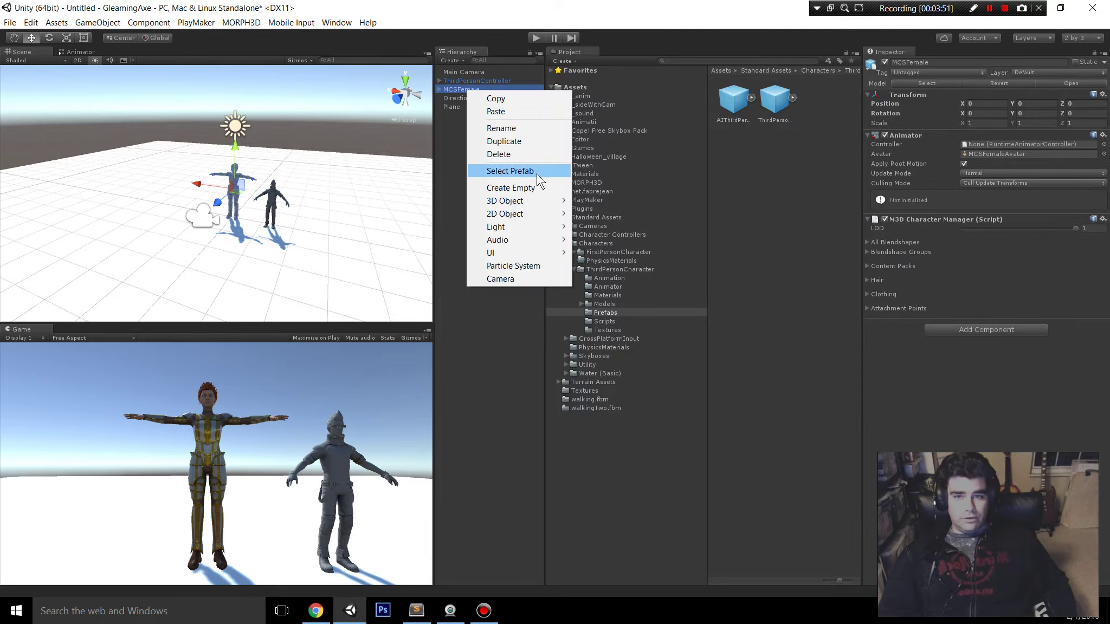
{"action": "left_click", "coordinate": [520, 129]}
{"action": "type", "text": "Paladin"}
{"action": "key", "text": "Return"}
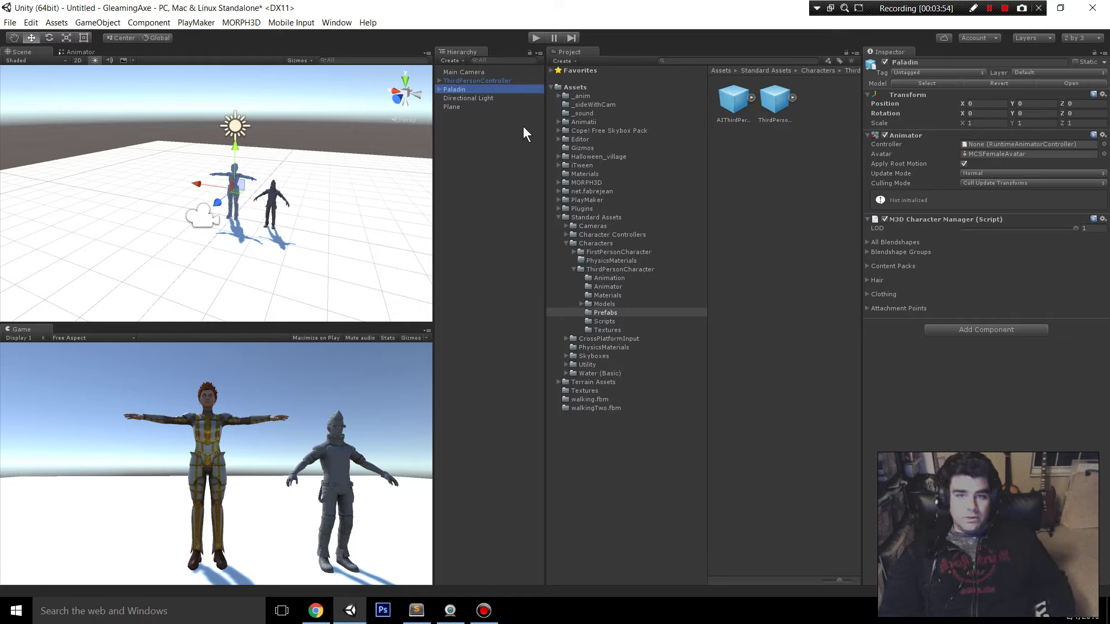
Step: Assign ThirdPersonAnimatorController as the controller on the Paladin's Animator component
{"action": "left_click", "coordinate": [466, 80]}
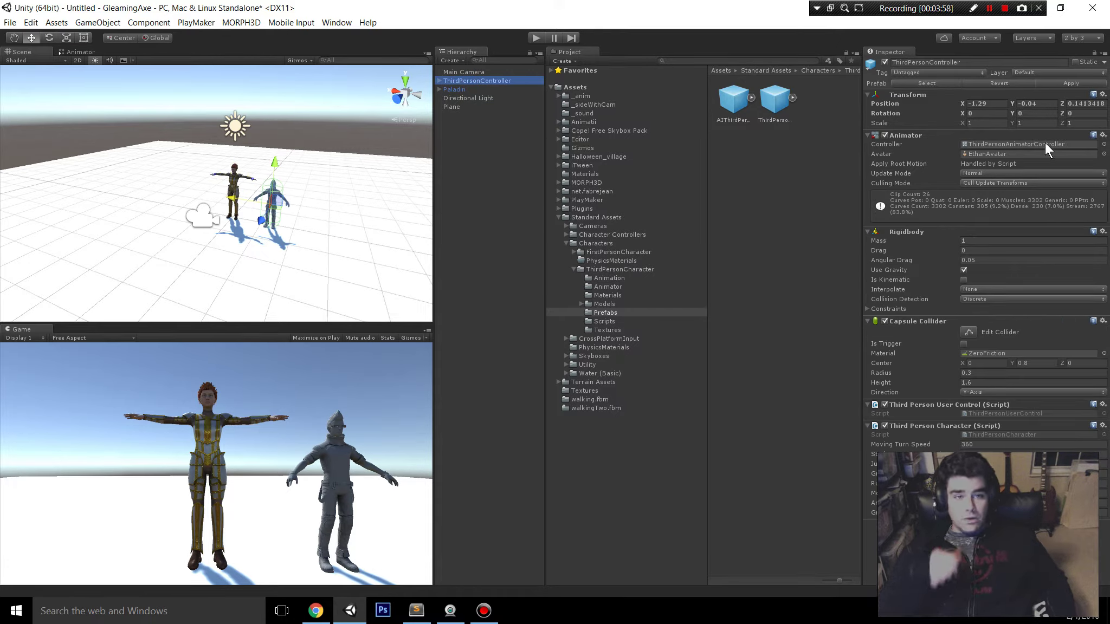
{"action": "left_click", "coordinate": [466, 89]}
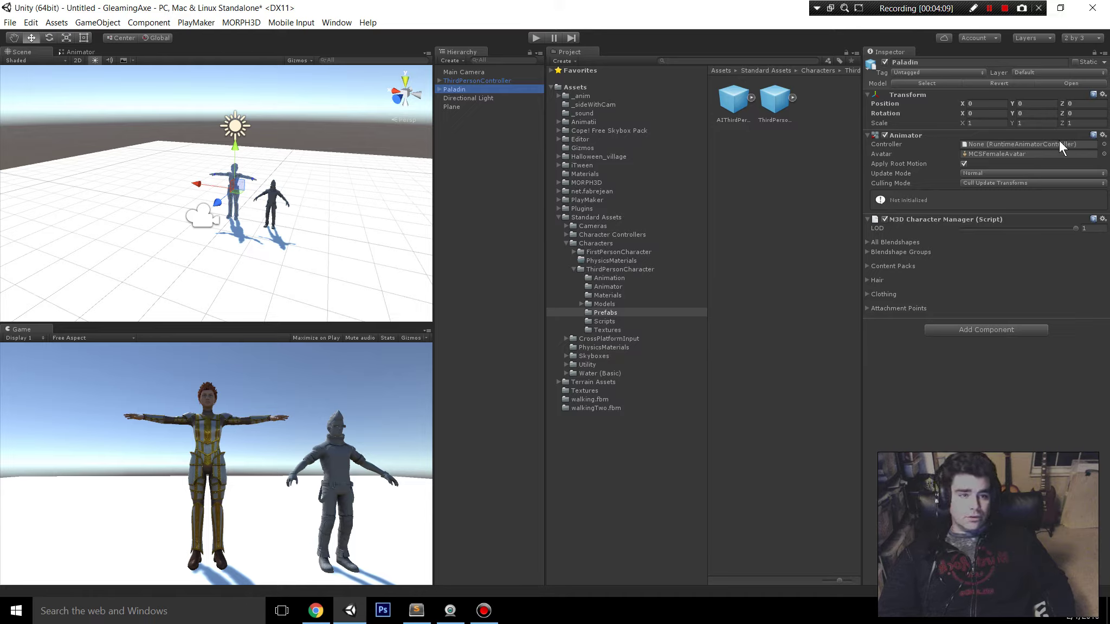
{"action": "left_click", "coordinate": [1104, 144]}
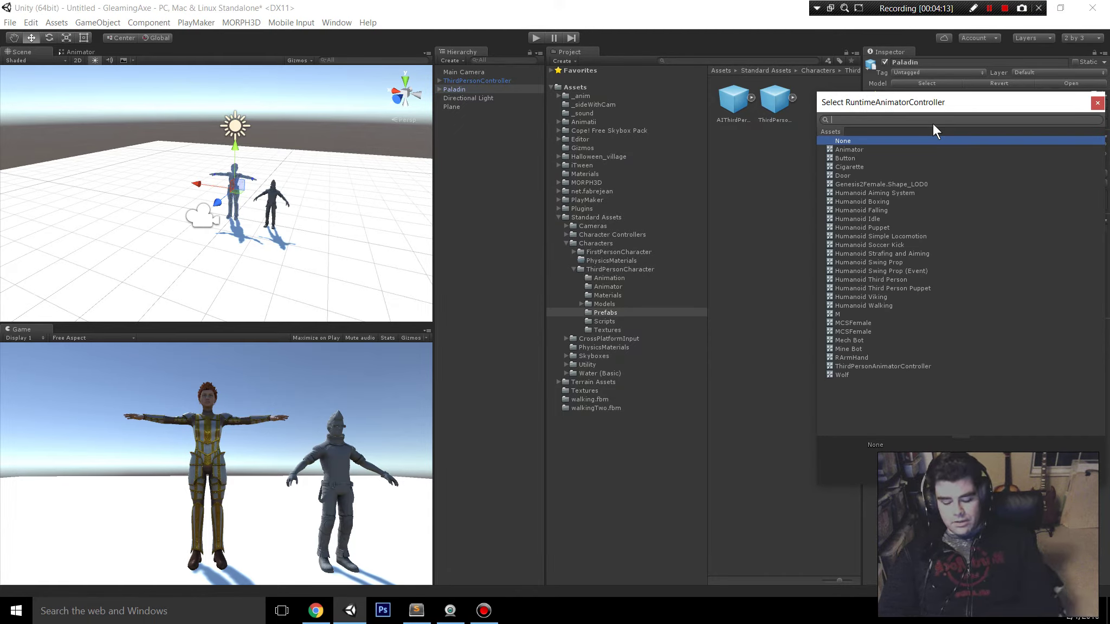
{"action": "type", "text": "thrid"}
{"action": "key", "text": "BackSpace"}
{"action": "key", "text": "BackSpace"}
{"action": "key", "text": "BackSpace"}
{"action": "key", "text": "BackSpace"}
{"action": "key", "text": "BackSpace"}
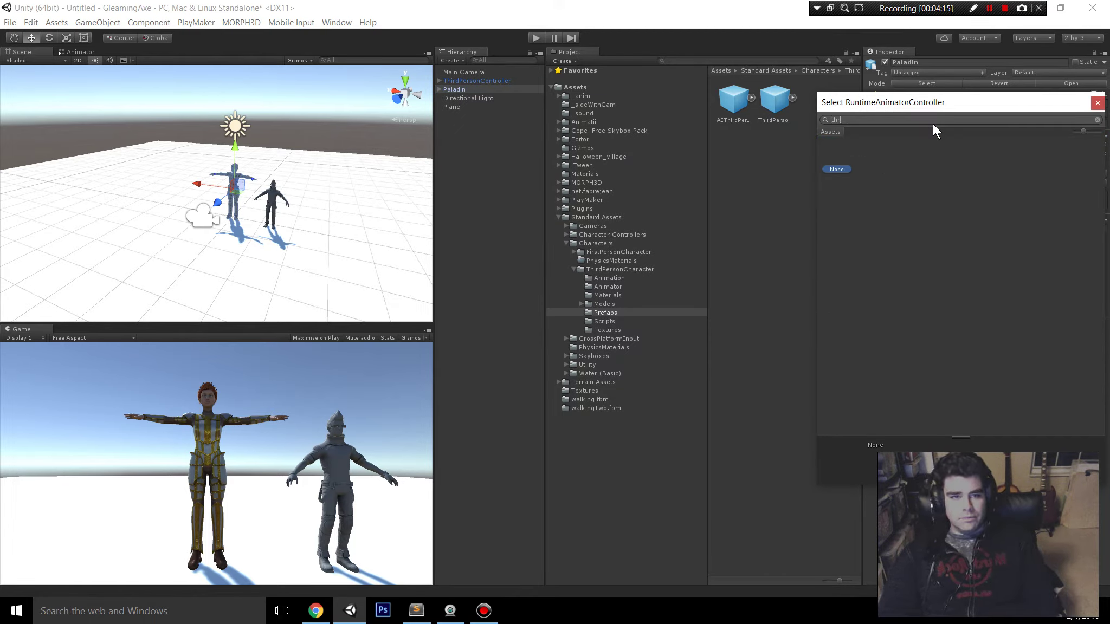
{"action": "type", "text": "thr"}
{"action": "key", "text": "BackSpace"}
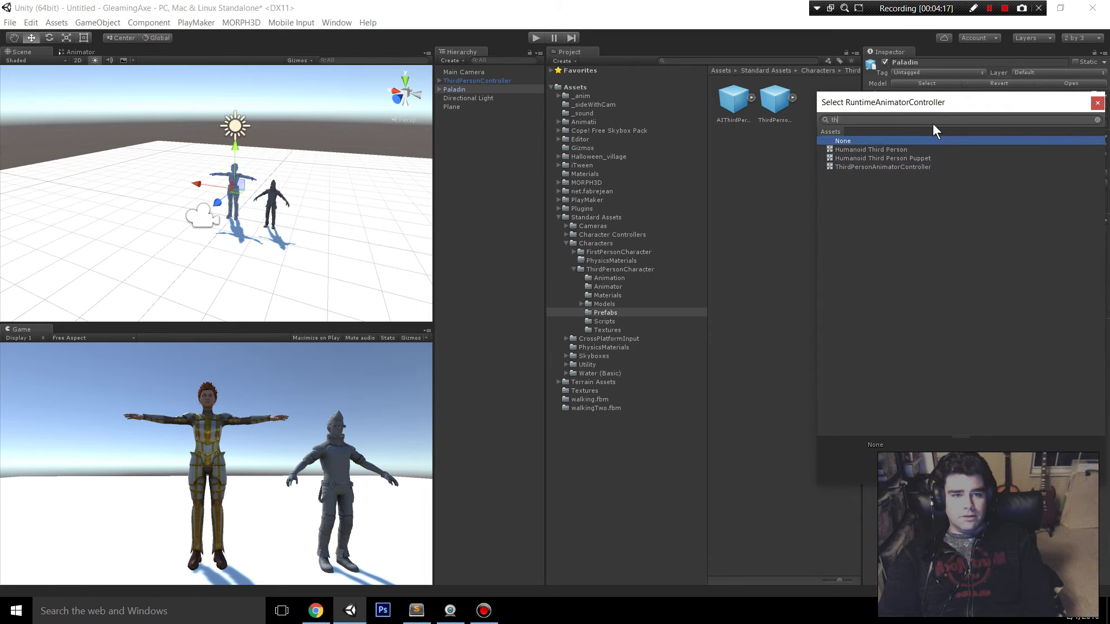
{"action": "key", "text": "Down"}
{"action": "key", "text": "Down"}
{"action": "key", "text": "Down"}
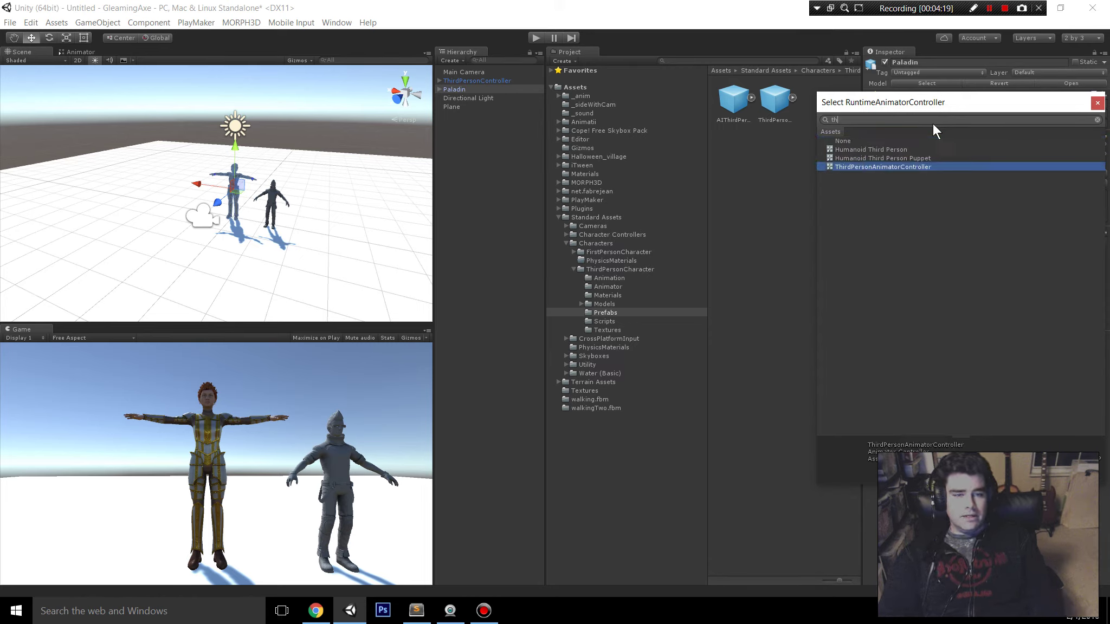
{"action": "double_click", "coordinate": [884, 167]}
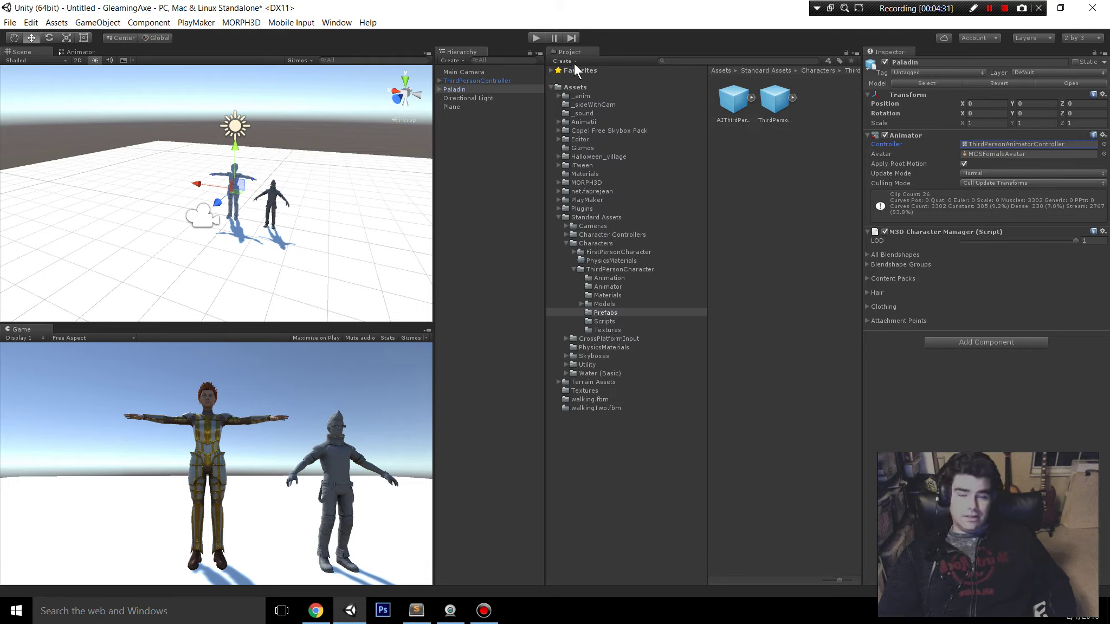
Step: Copy the Rigidbody from ThirdPersonController and paste it onto Paladin as a new component
{"action": "left_click", "coordinate": [500, 80]}
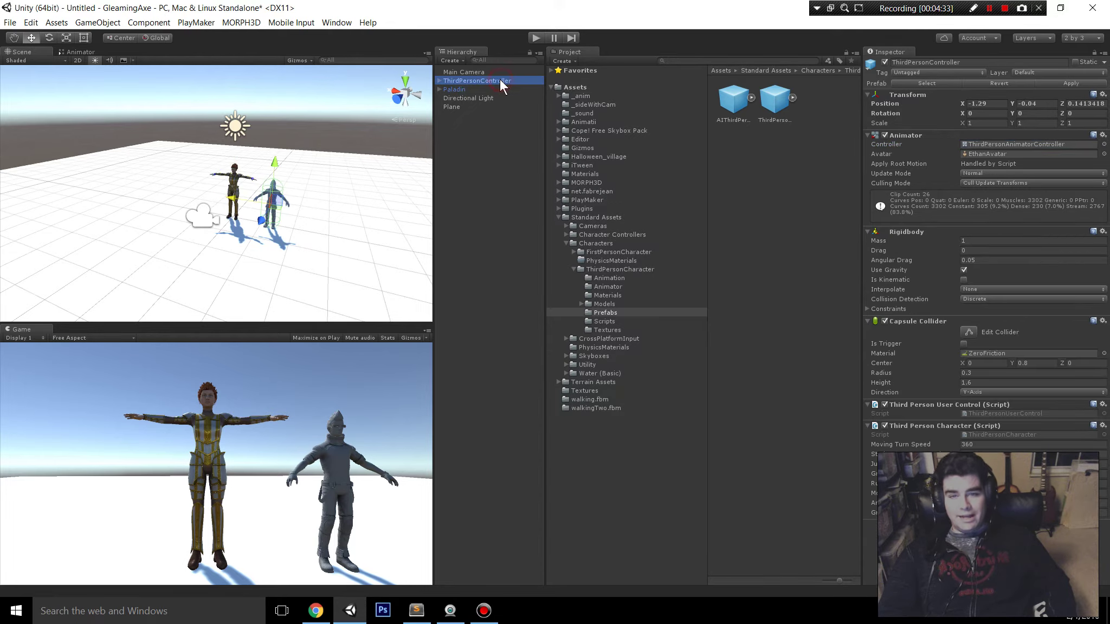
{"action": "left_click", "coordinate": [1100, 232]}
{"action": "left_click", "coordinate": [1102, 242]}
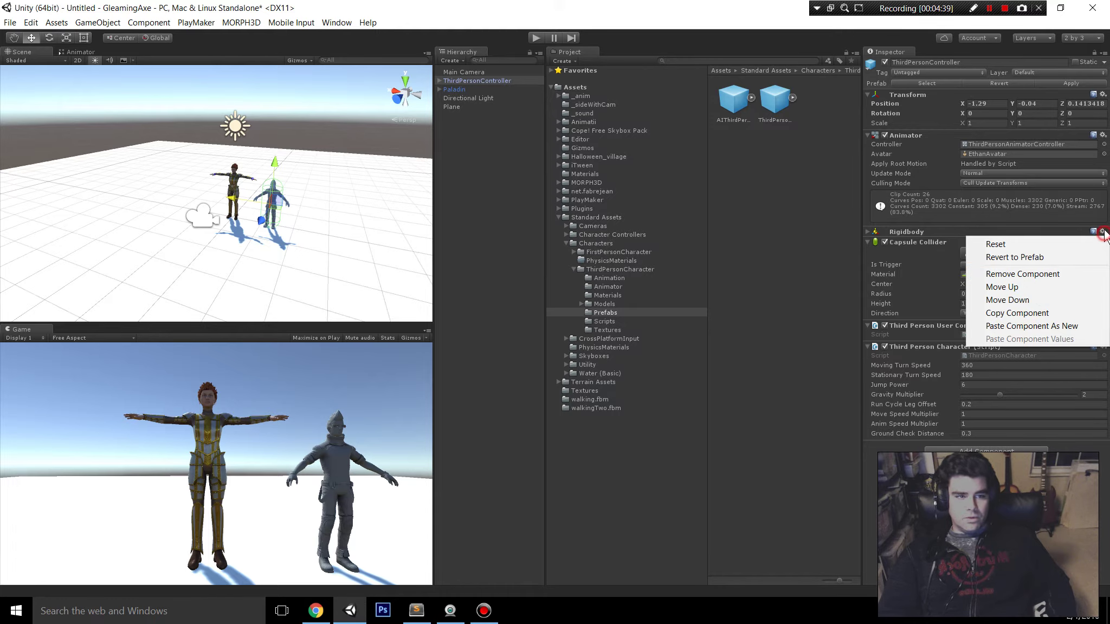
{"action": "left_click", "coordinate": [1016, 313]}
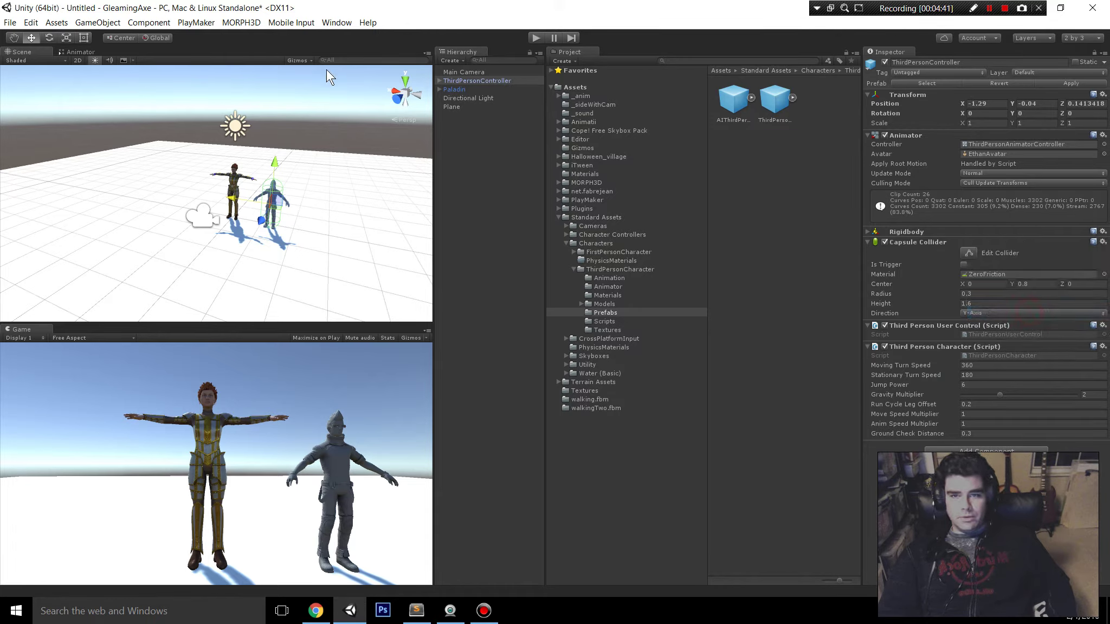
{"action": "left_click", "coordinate": [454, 90]}
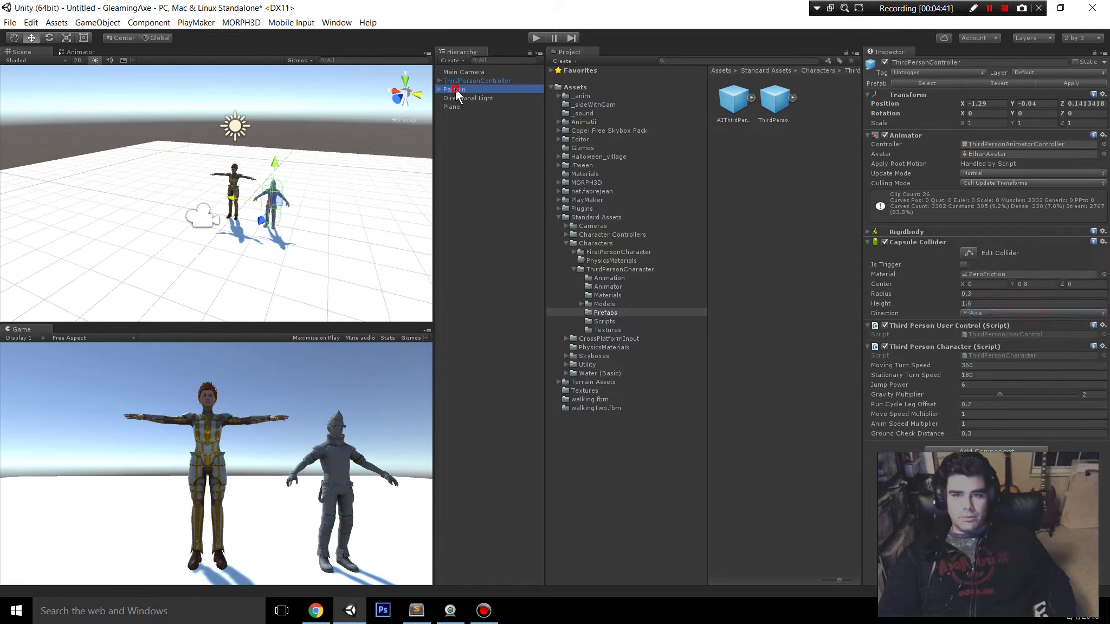
{"action": "left_click", "coordinate": [1103, 231]}
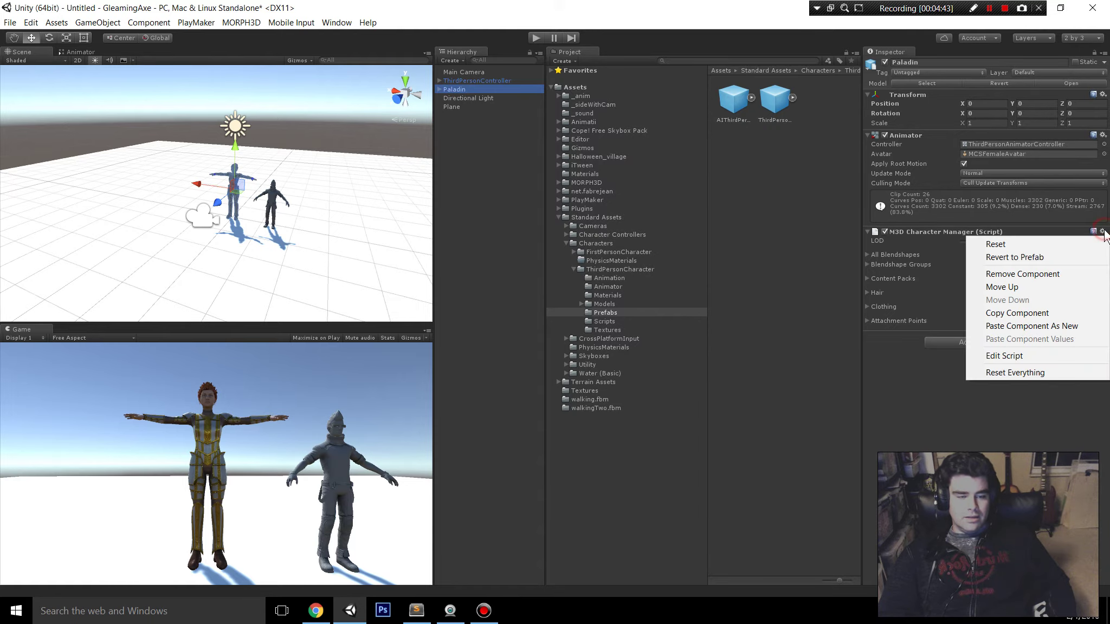
{"action": "left_click", "coordinate": [1060, 326]}
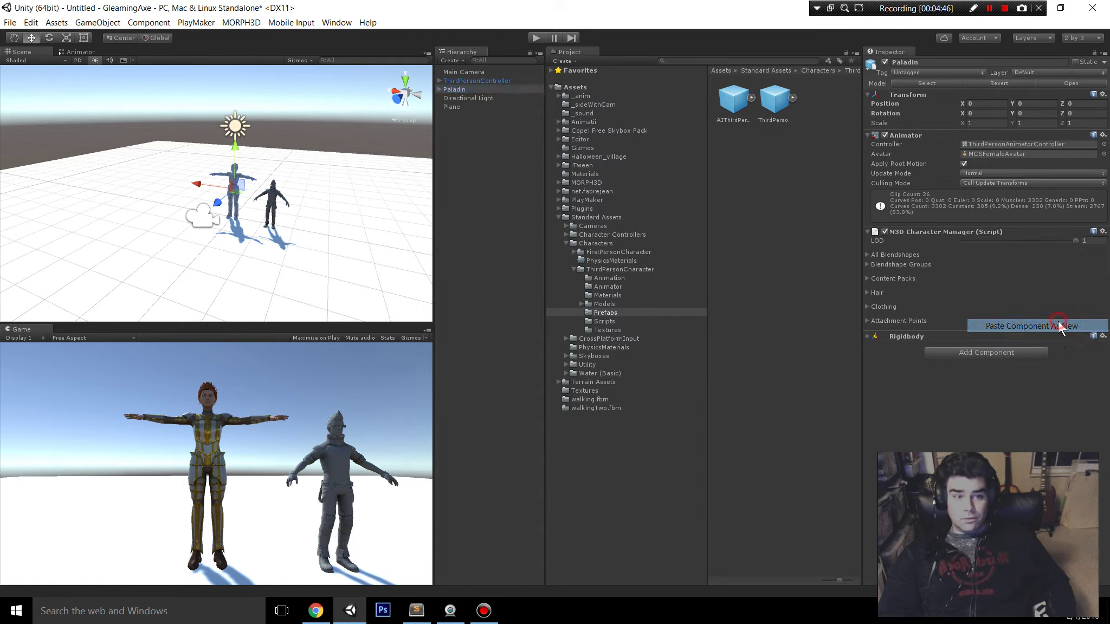
Step: Copy the Capsule Collider from ThirdPersonController and paste it onto Paladin as new
{"action": "left_click", "coordinate": [458, 81]}
{"action": "left_click", "coordinate": [1103, 241]}
{"action": "left_click", "coordinate": [1027, 324]}
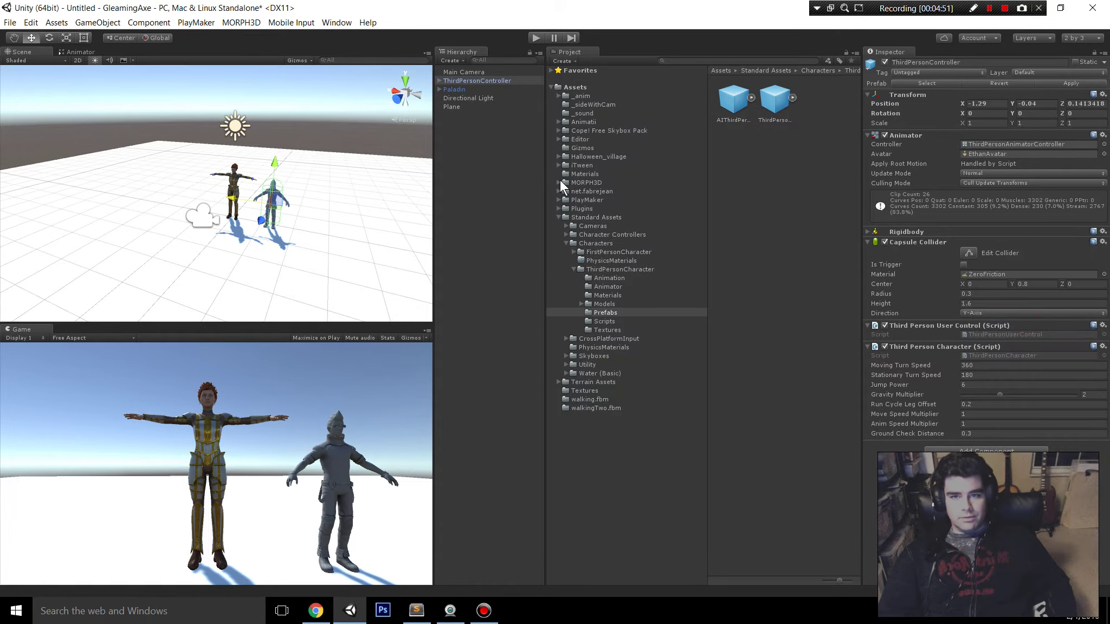
{"action": "left_click", "coordinate": [458, 89]}
{"action": "left_click", "coordinate": [1103, 232]}
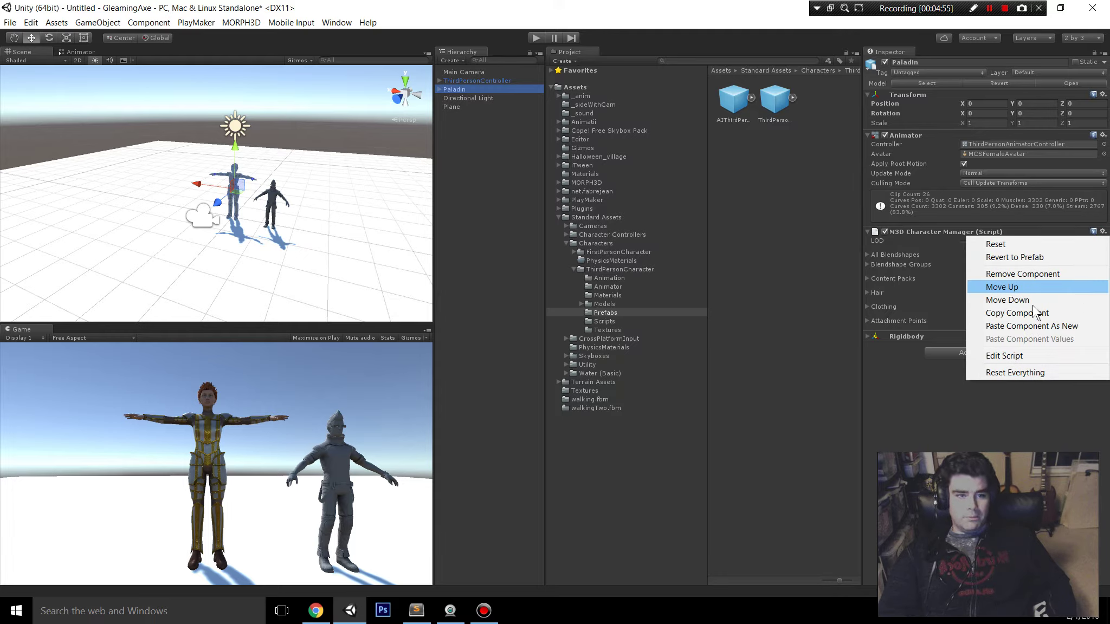
{"action": "left_click", "coordinate": [1031, 326]}
Step: Copy the Third Person Character script from ThirdPersonController and paste it onto Paladin
{"action": "left_click", "coordinate": [467, 80]}
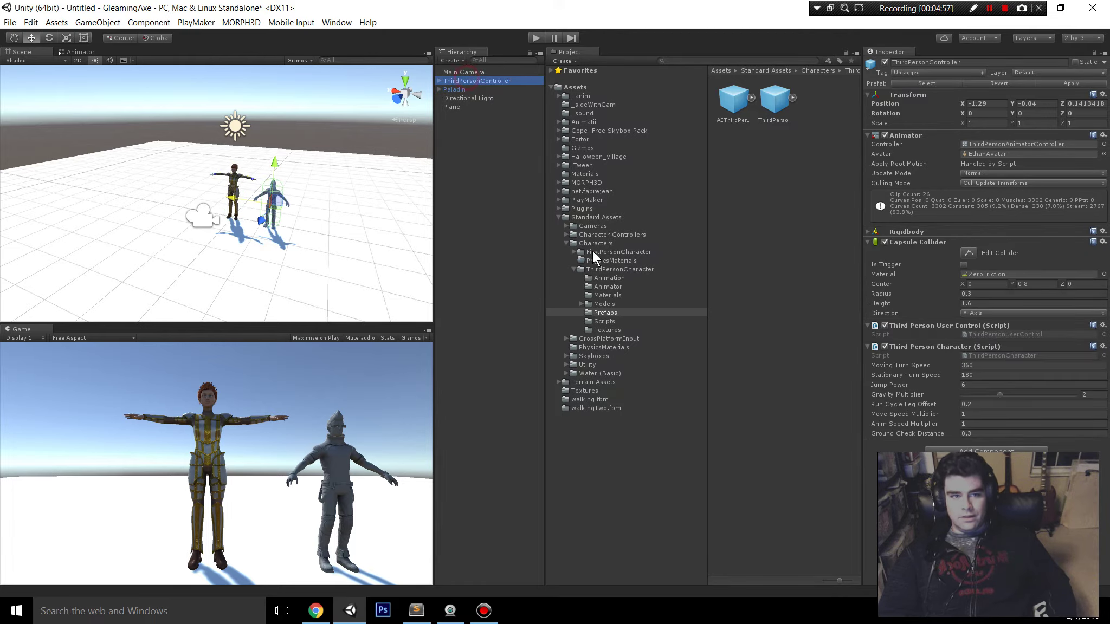
{"action": "left_click", "coordinate": [1102, 325]}
{"action": "left_click", "coordinate": [1032, 408]}
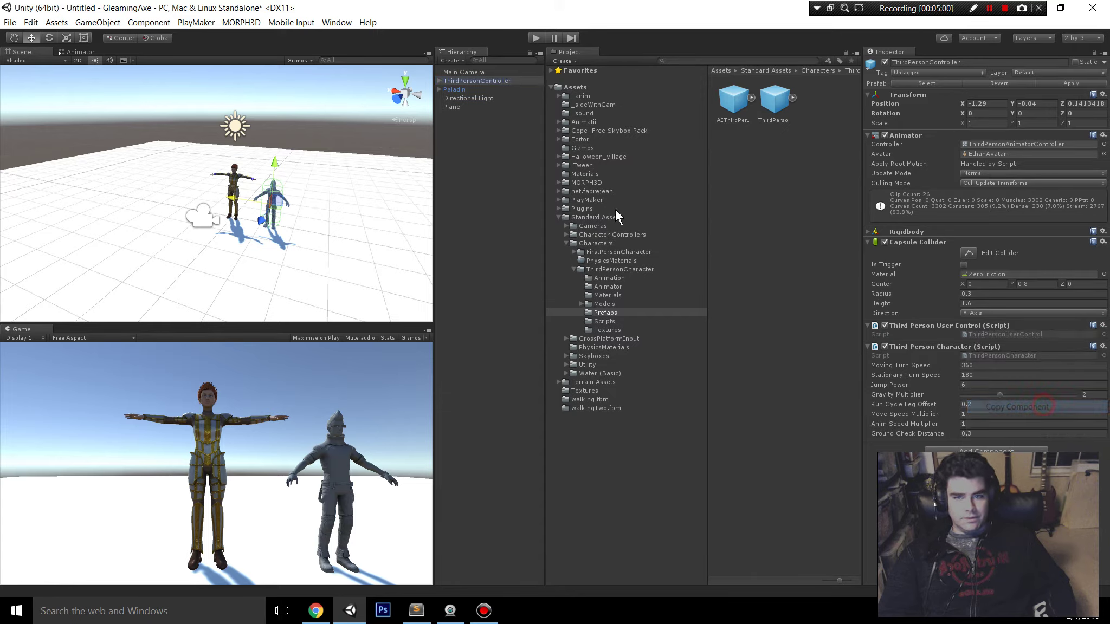
{"action": "left_click", "coordinate": [481, 89]}
{"action": "left_click", "coordinate": [1101, 347]}
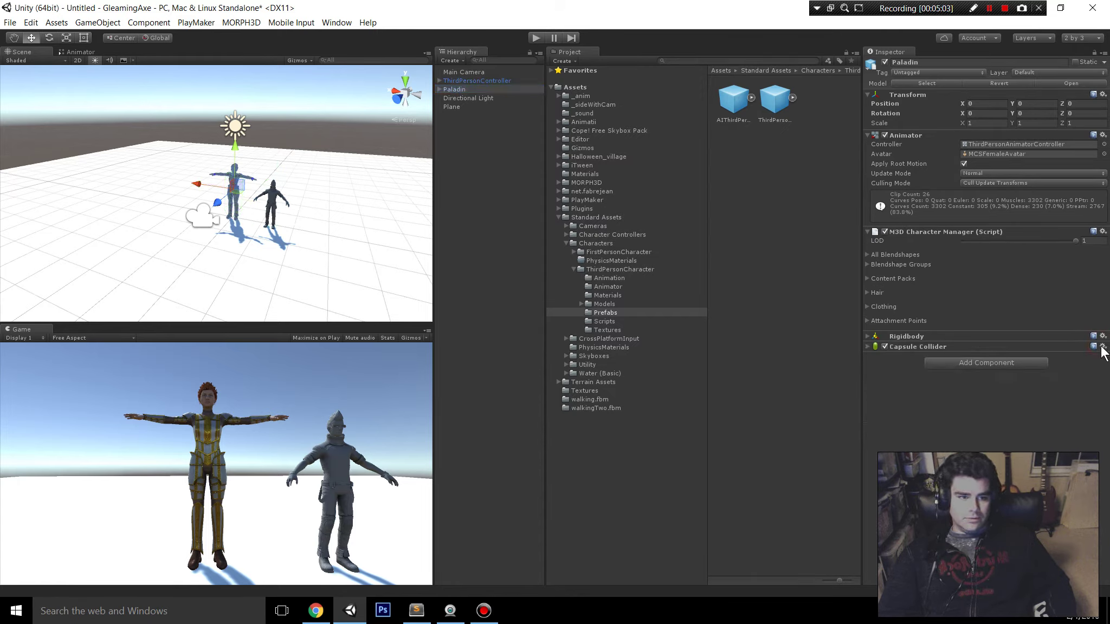
{"action": "left_click", "coordinate": [1062, 427]}
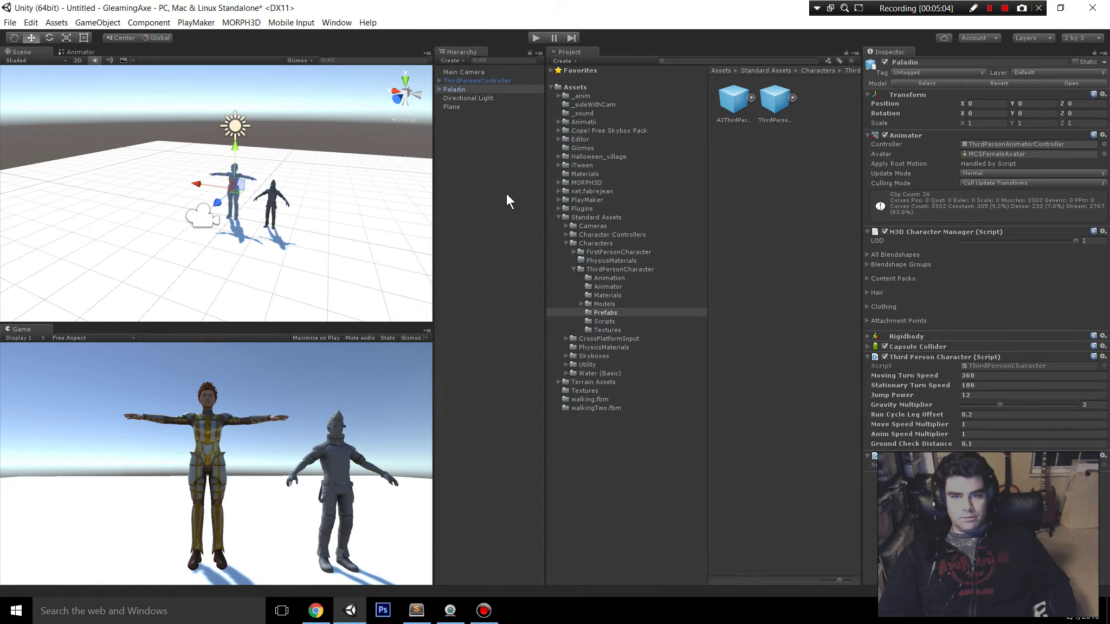
Step: Copy the remaining Third Person script component from ThirdPersonController for the Paladin
{"action": "left_click", "coordinate": [464, 82]}
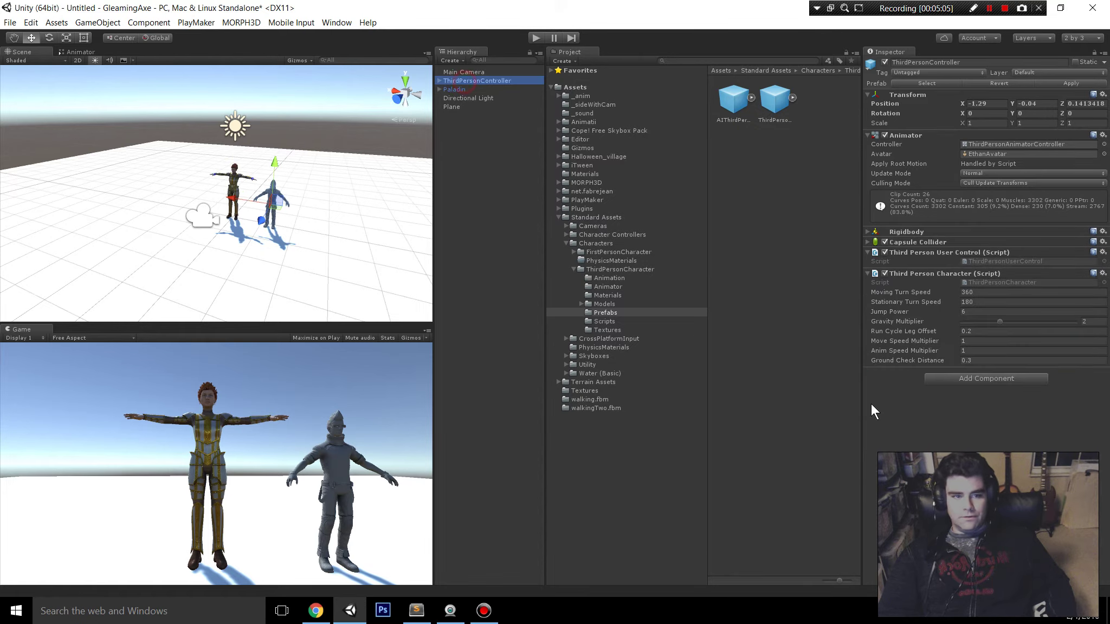
{"action": "left_click", "coordinate": [1102, 274]}
{"action": "left_click", "coordinate": [1102, 273]}
{"action": "left_click", "coordinate": [1037, 354]}
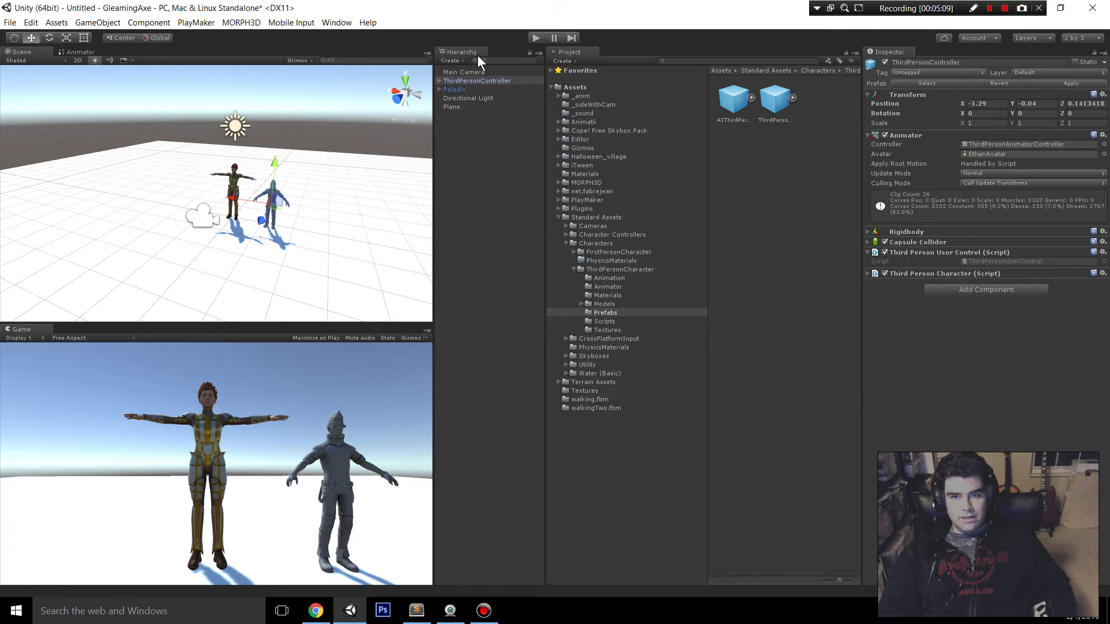
{"action": "left_click", "coordinate": [465, 87]}
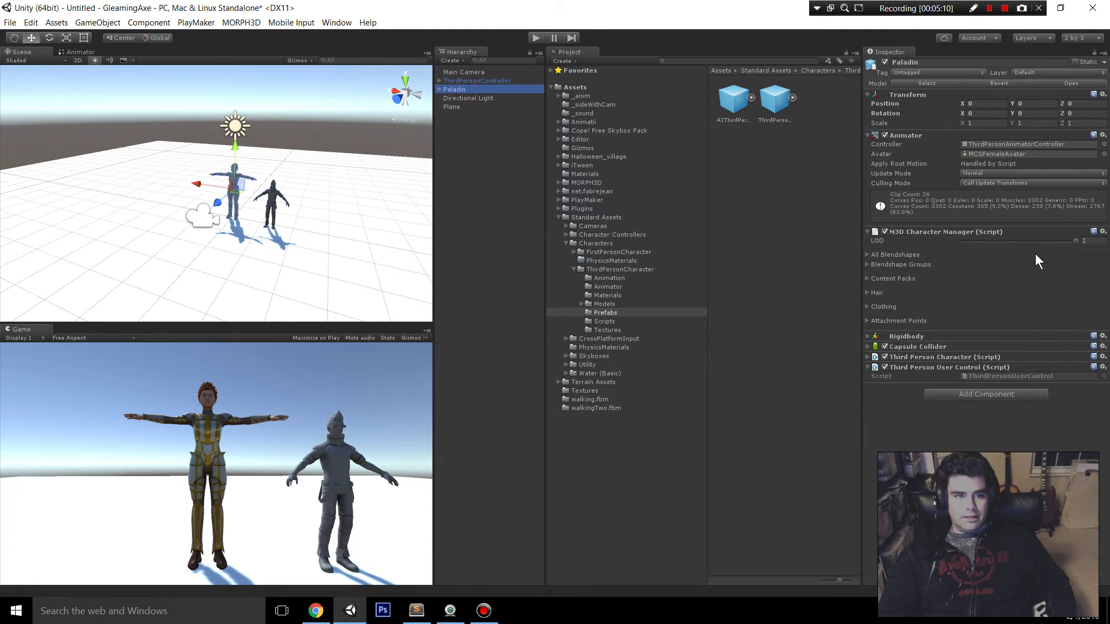
{"action": "left_click", "coordinate": [1102, 231]}
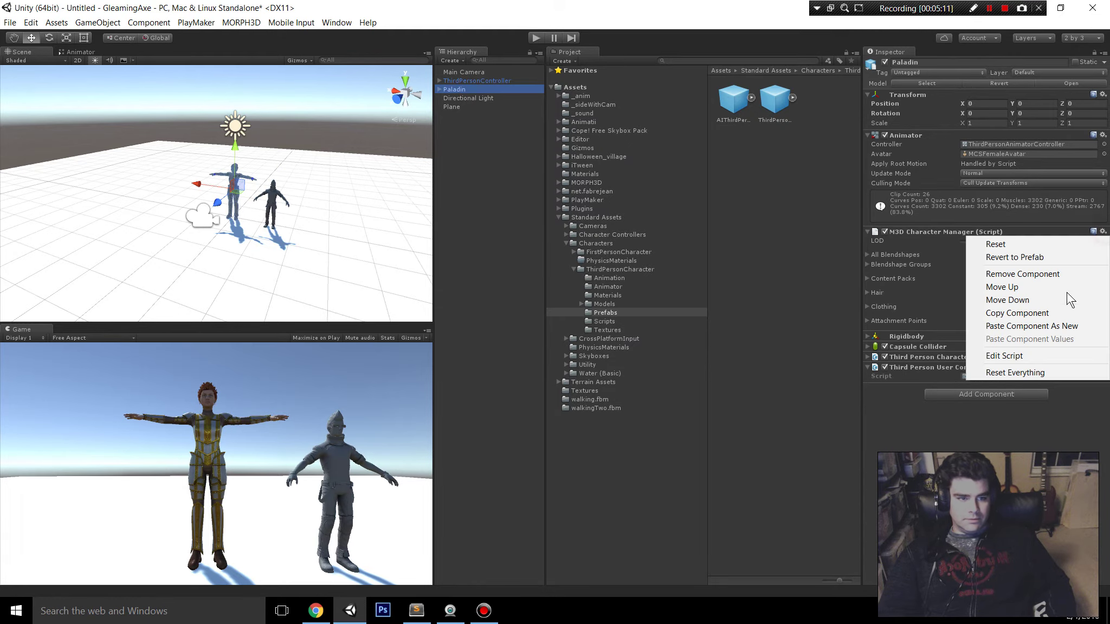
Step: Paste the copied component onto Paladin and expand ThirdPersonController's Rigidbody and Capsule Collider
{"action": "left_click", "coordinate": [1044, 327]}
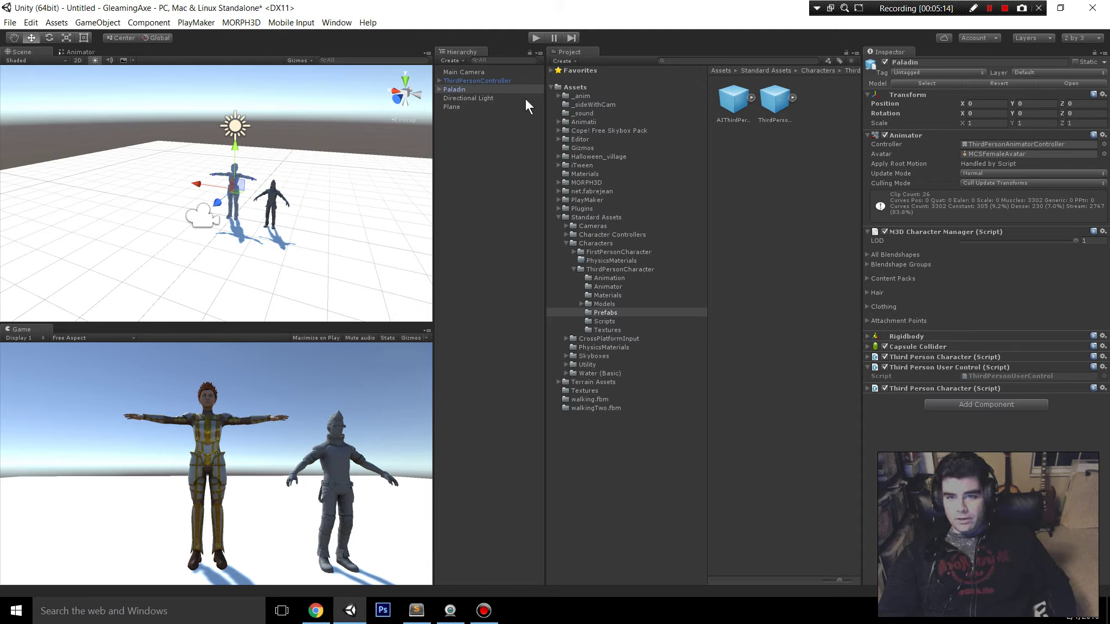
{"action": "left_click", "coordinate": [493, 79]}
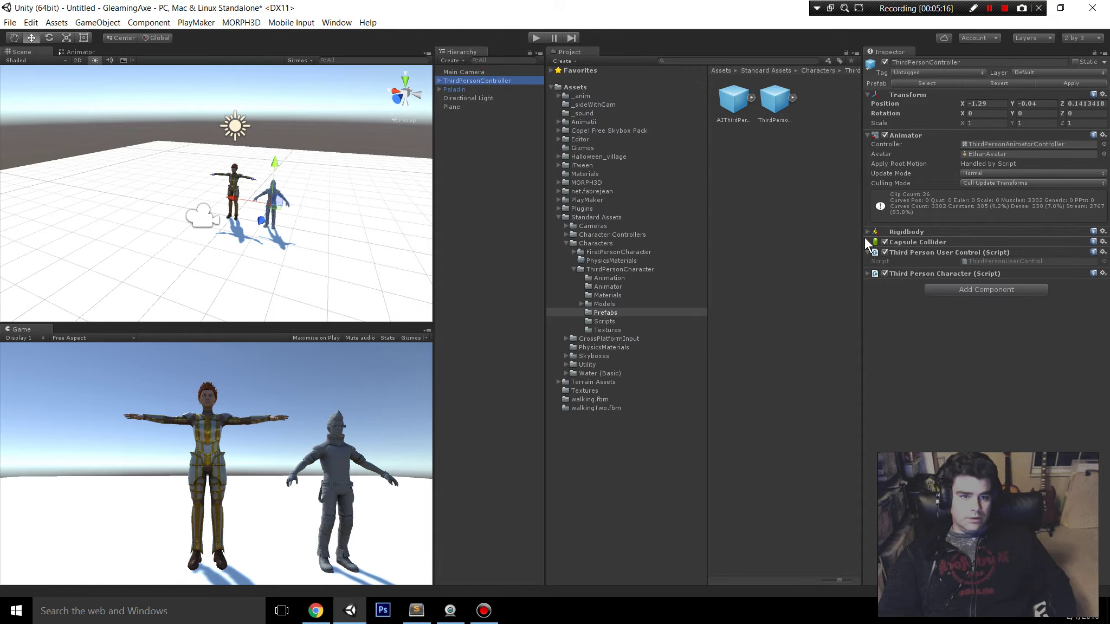
{"action": "left_click", "coordinate": [867, 238]}
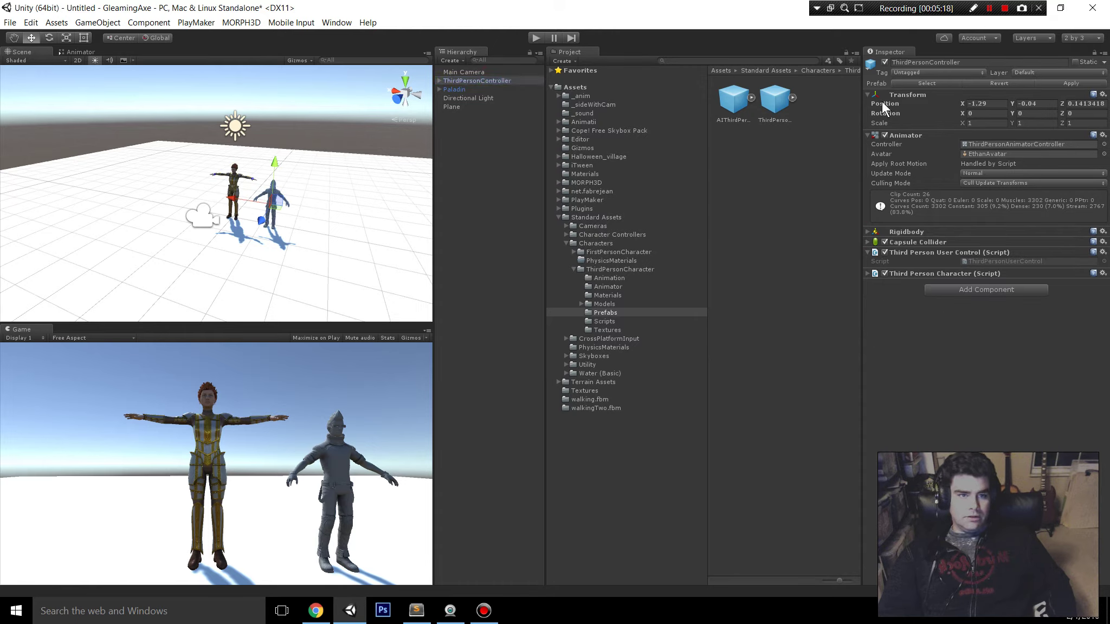
{"action": "left_click", "coordinate": [867, 231]}
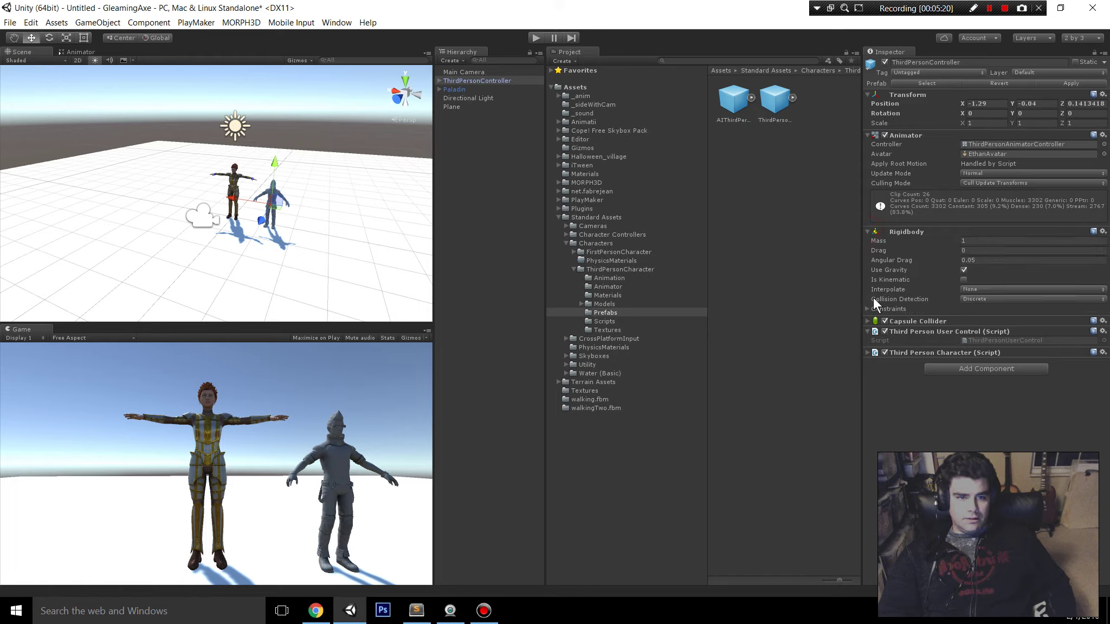
{"action": "left_click", "coordinate": [866, 321]}
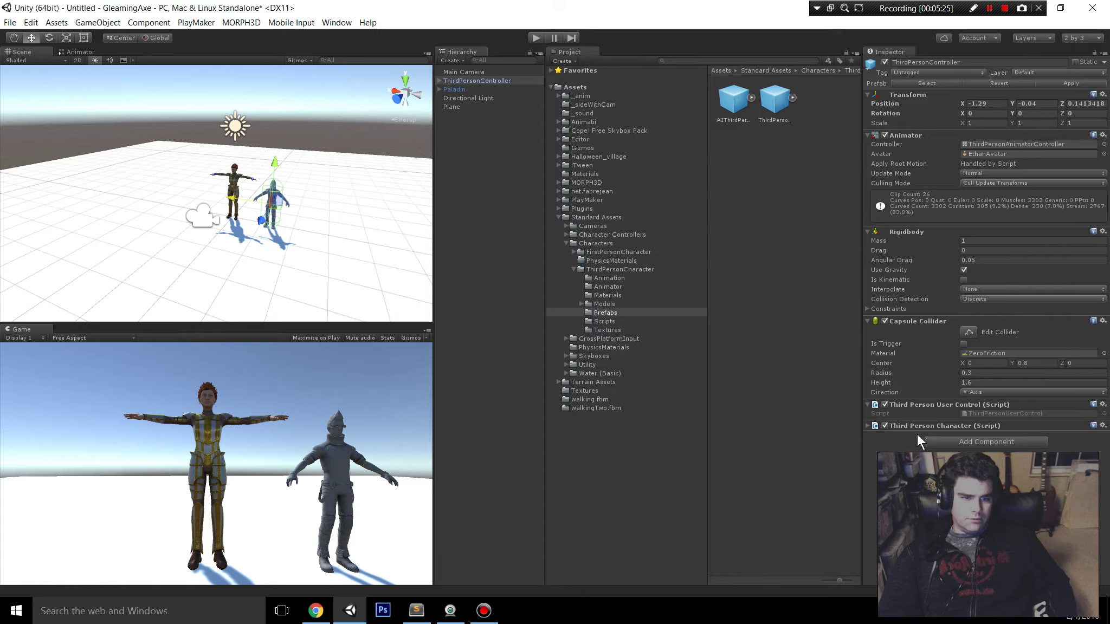
Step: Expand Paladin's Third Person Character and remaining script settings to compare values
{"action": "left_click", "coordinate": [470, 89]}
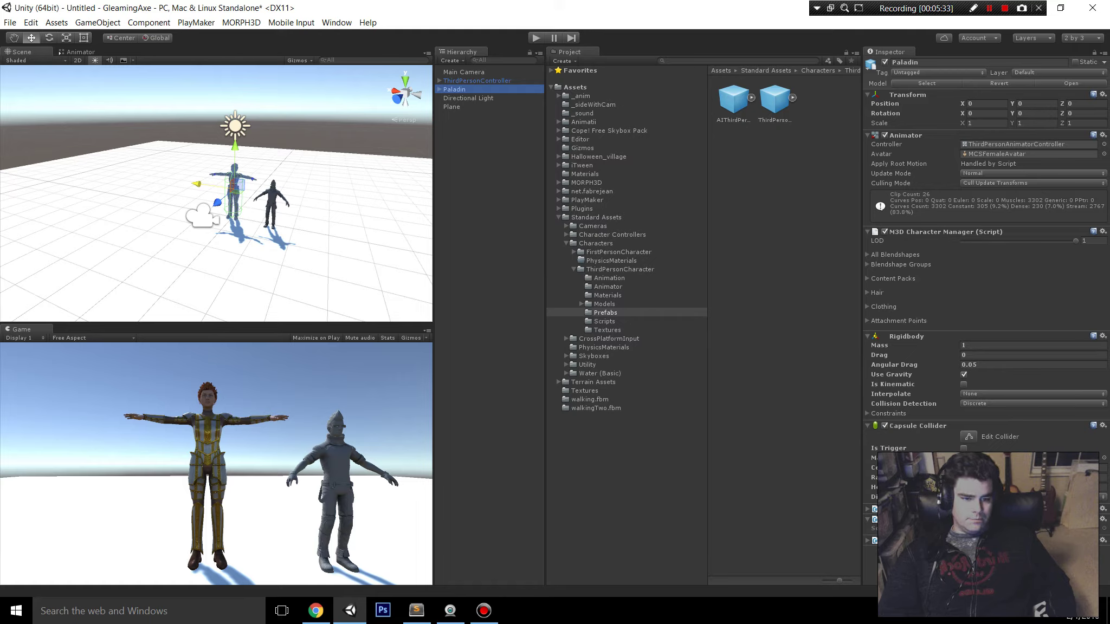
{"action": "left_click", "coordinate": [869, 510]}
{"action": "scroll", "coordinate": [1022, 428], "scroll_direction": "down", "scroll_amount": 3}
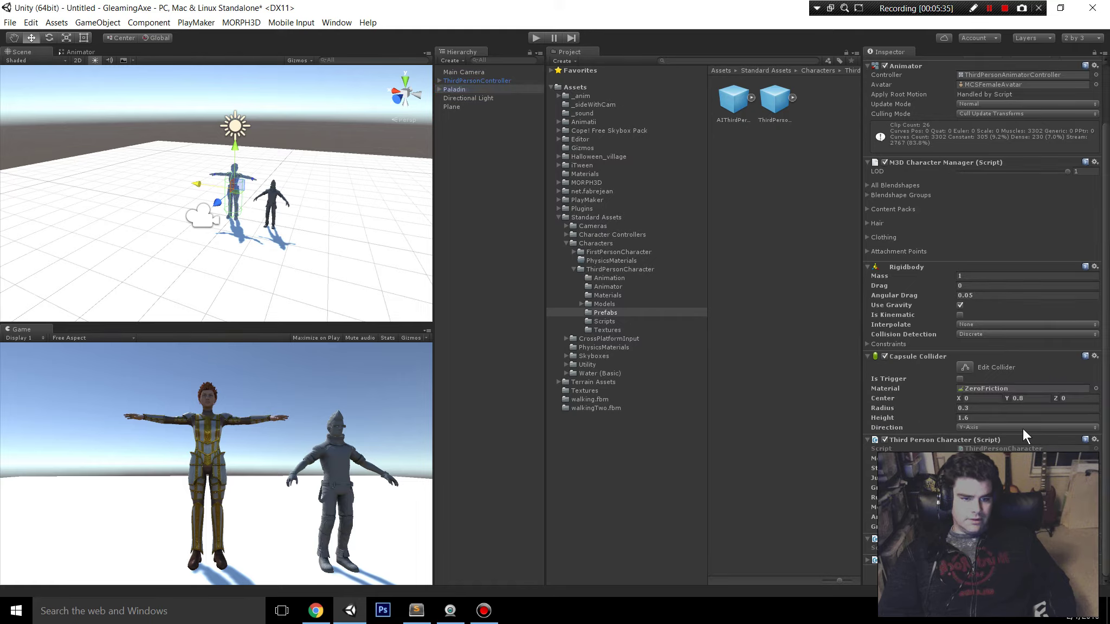
{"action": "left_click", "coordinate": [867, 561]}
{"action": "scroll", "coordinate": [1017, 450], "scroll_direction": "down", "scroll_amount": 4}
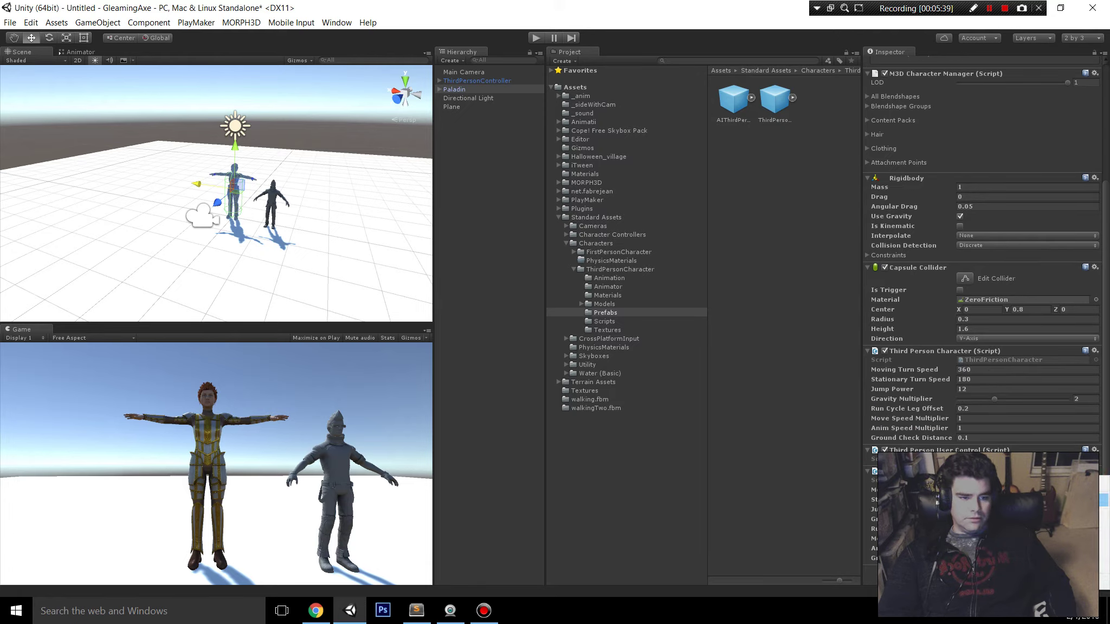
{"action": "scroll", "coordinate": [948, 436], "scroll_direction": "up", "scroll_amount": 4}
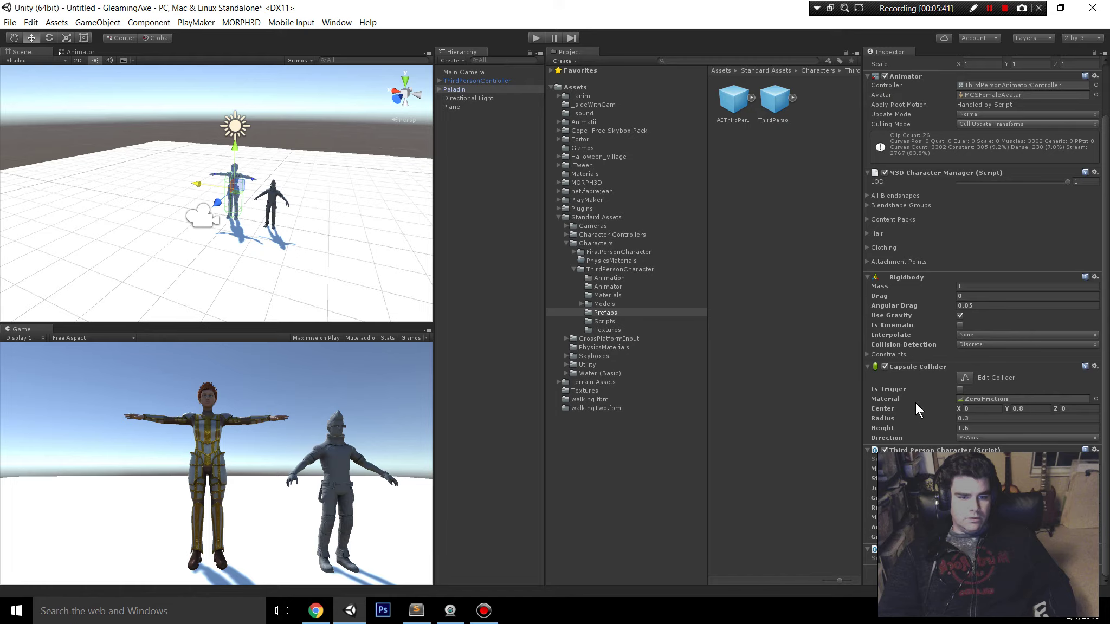
{"action": "scroll", "coordinate": [950, 302], "scroll_direction": "up", "scroll_amount": 3}
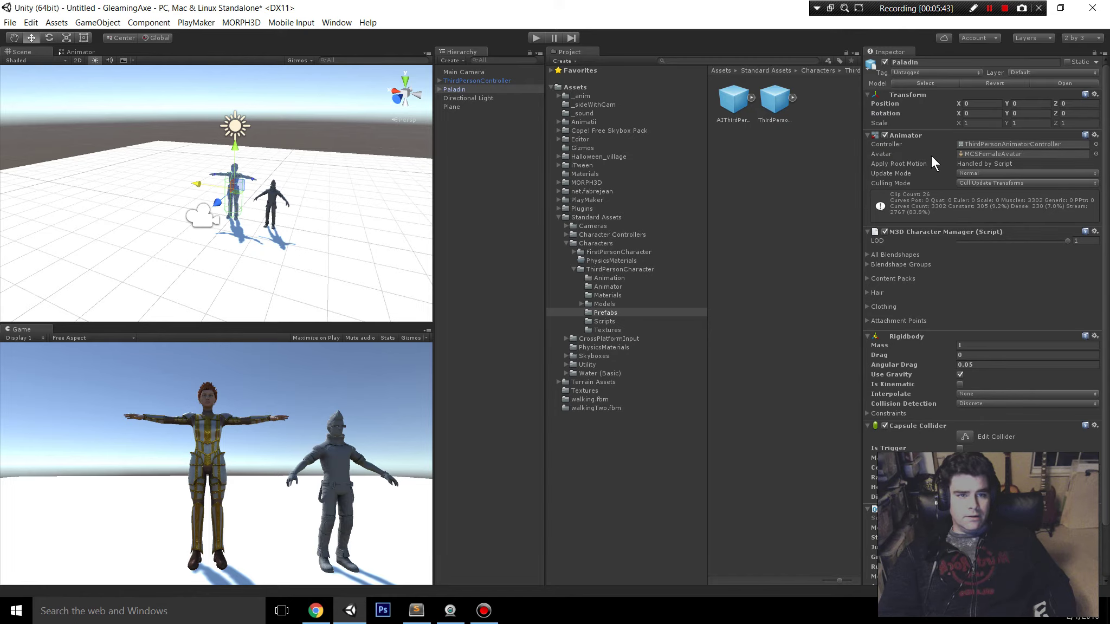
{"action": "scroll", "coordinate": [965, 190], "scroll_direction": "down", "scroll_amount": 3}
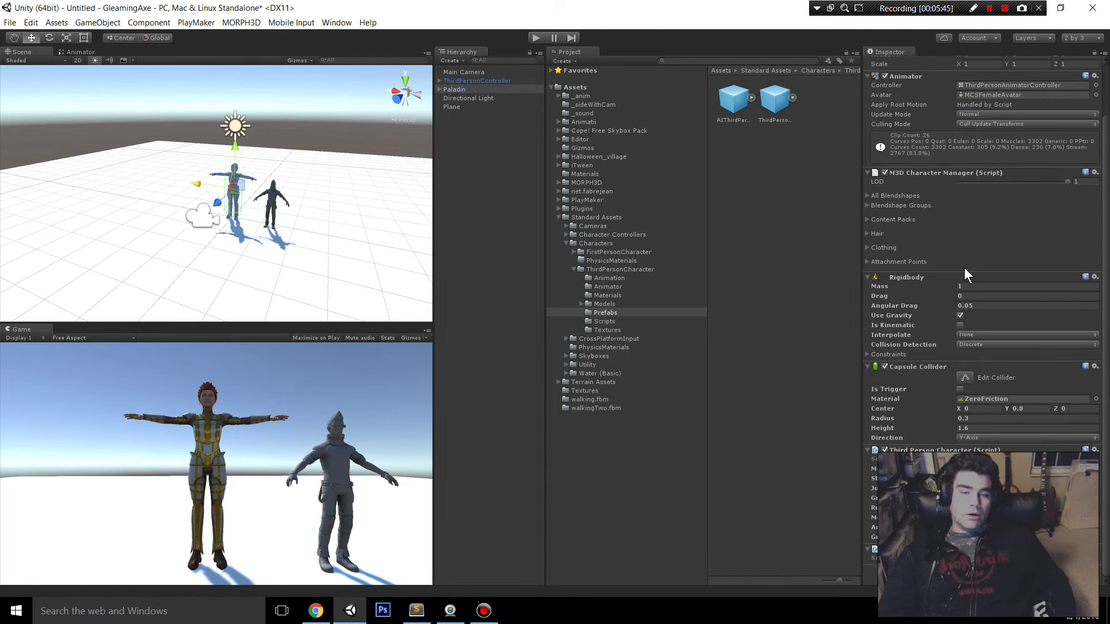
Step: Delete ThirdPersonController, then play-test the Paladin jumping and running left
{"action": "left_click", "coordinate": [503, 82]}
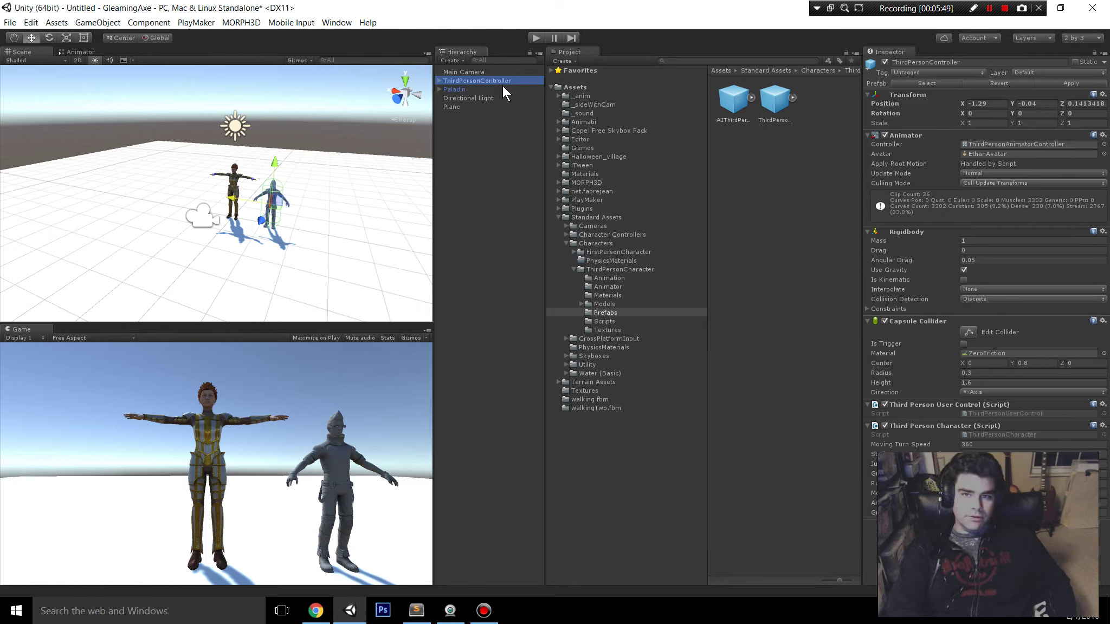
{"action": "key", "text": "Delete"}
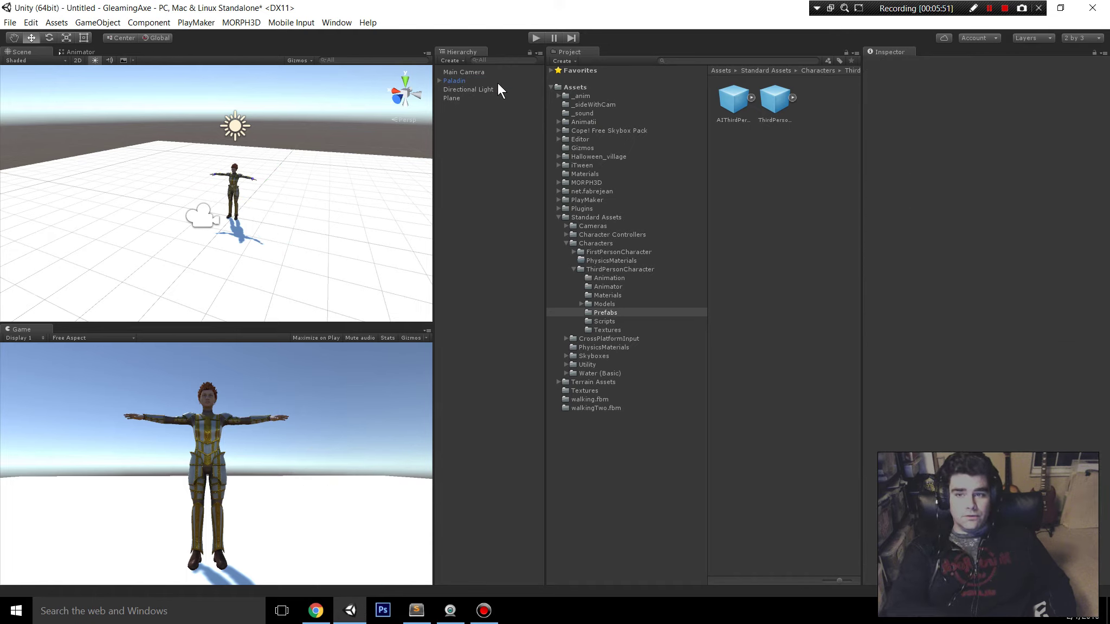
{"action": "left_click", "coordinate": [535, 38]}
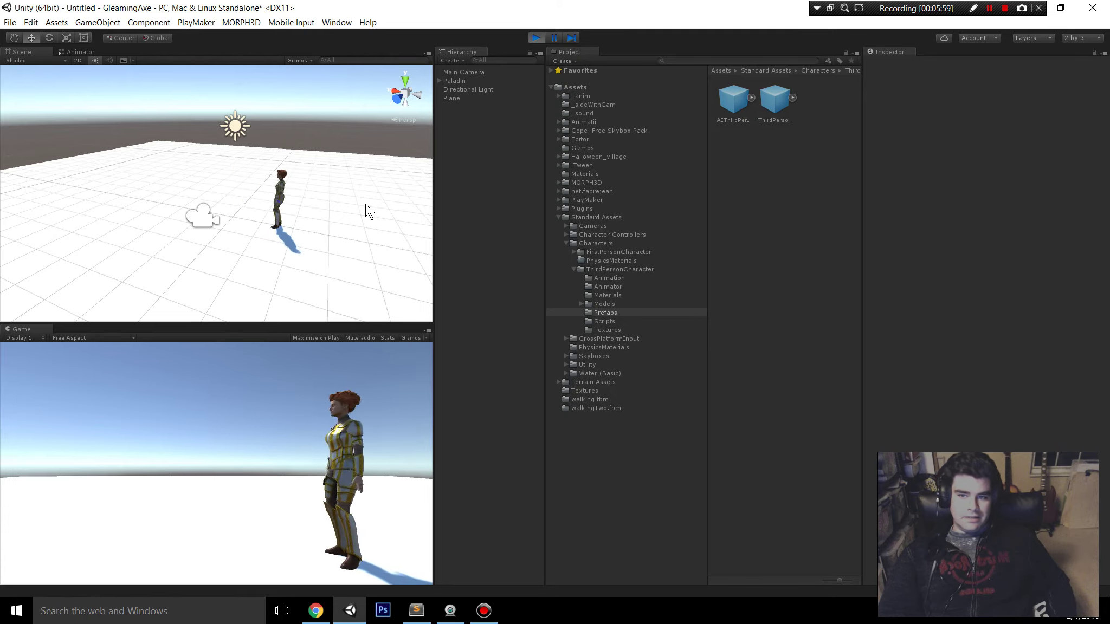
{"action": "key", "text": "space"}
{"action": "key", "text": "space"}
{"action": "key", "text": "space"}
{"action": "key", "text": "a"}
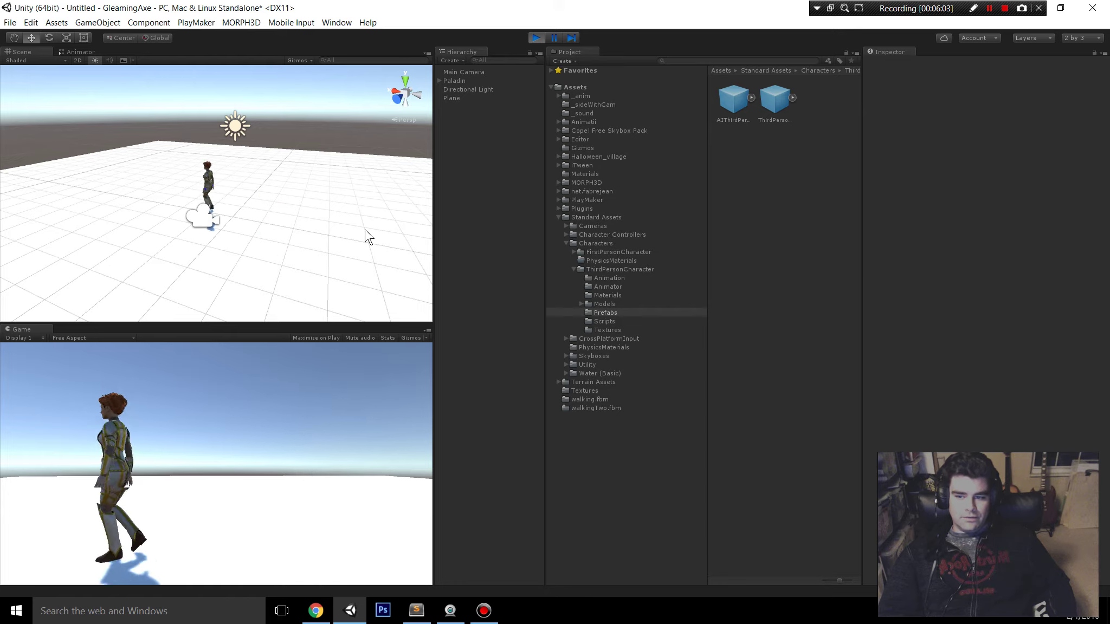
{"action": "key", "text": "space"}
Step: Stop the play test and expand Paladin's Capsule Collider settings in the Inspector
{"action": "key", "text": "s"}
{"action": "left_click", "coordinate": [533, 36]}
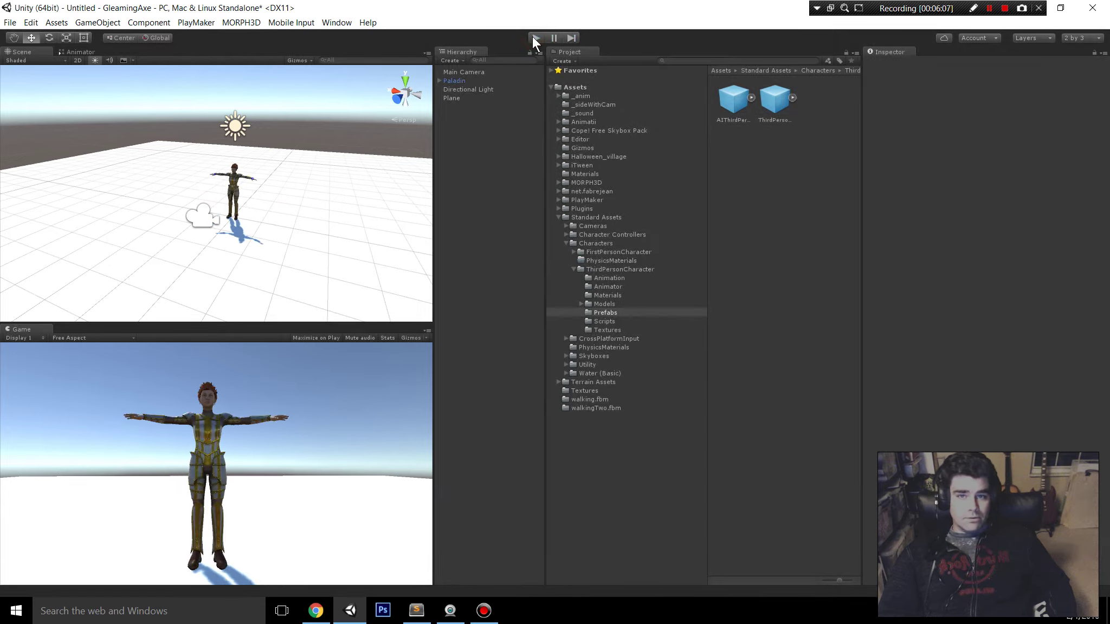
{"action": "left_click", "coordinate": [479, 80]}
{"action": "scroll", "coordinate": [930, 318], "scroll_direction": "down", "scroll_amount": 3}
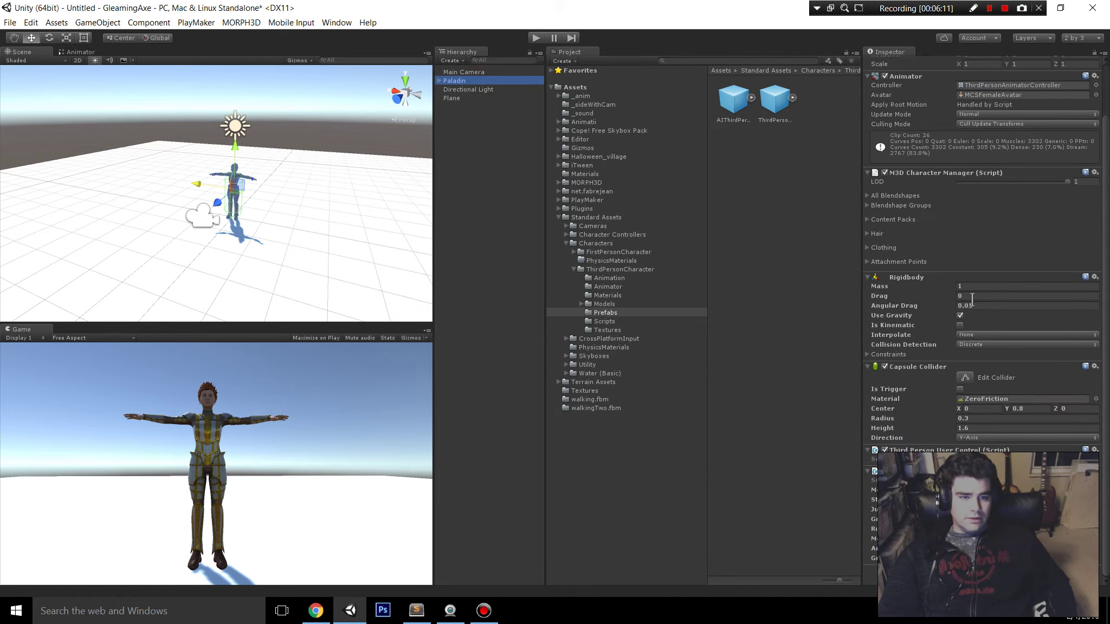
{"action": "left_click", "coordinate": [919, 367]}
{"action": "scroll", "coordinate": [268, 211], "scroll_direction": "up", "scroll_amount": 5}
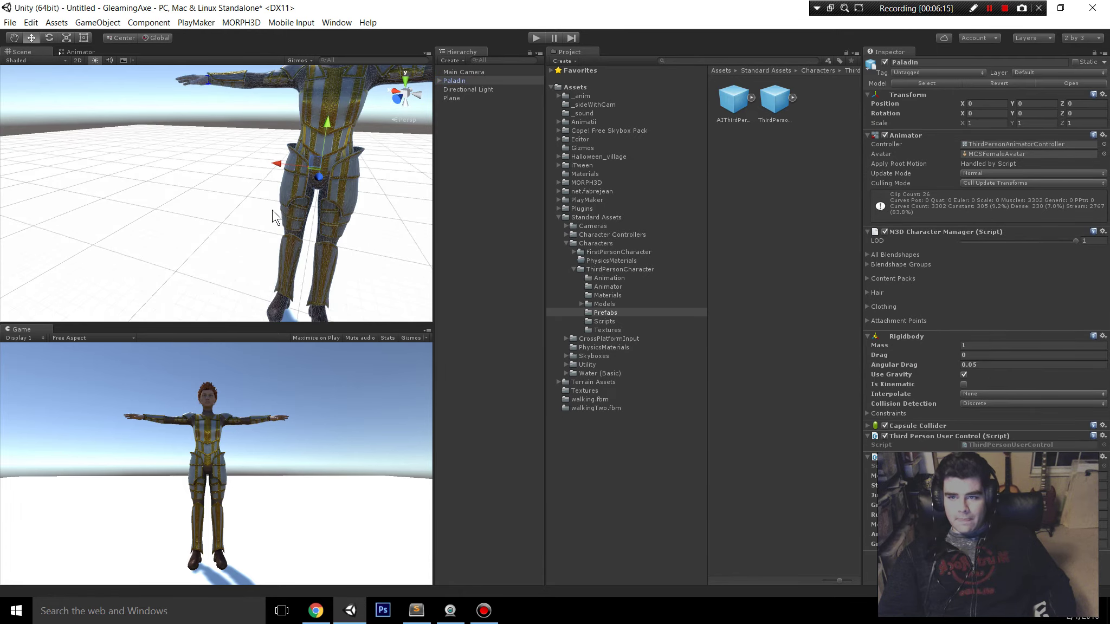
{"action": "scroll", "coordinate": [256, 206], "scroll_direction": "down", "scroll_amount": 6}
{"action": "left_click", "coordinate": [924, 426]}
Step: Review Paladin's collider fit and Ground Check Distance, then play the scene again
{"action": "scroll", "coordinate": [170, 193], "scroll_direction": "up", "scroll_amount": 3}
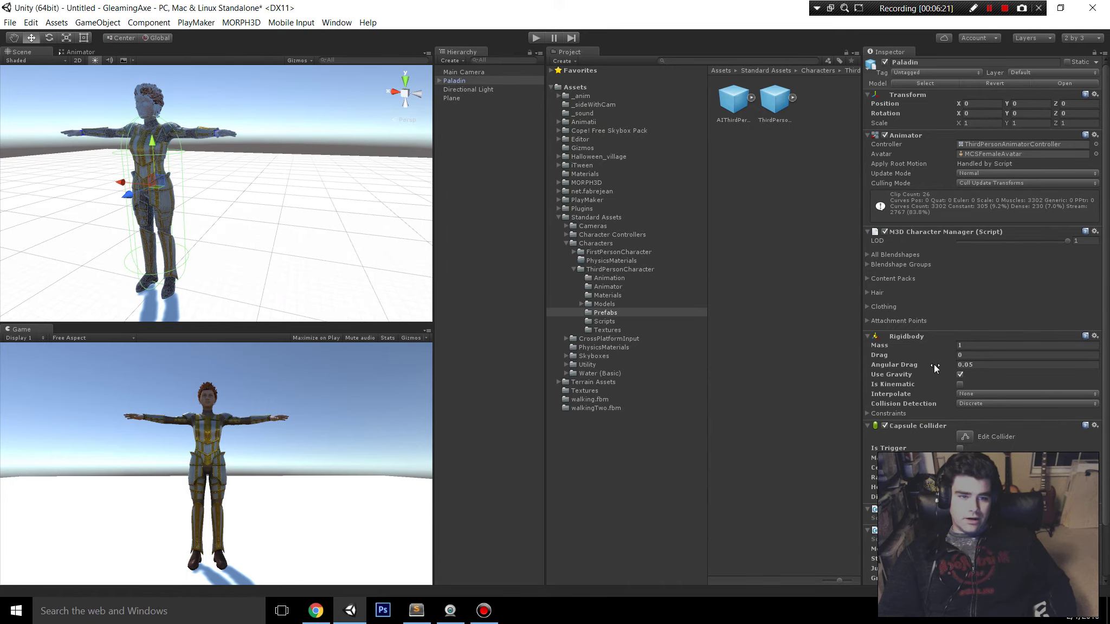
{"action": "scroll", "coordinate": [937, 375], "scroll_direction": "down", "scroll_amount": 3}
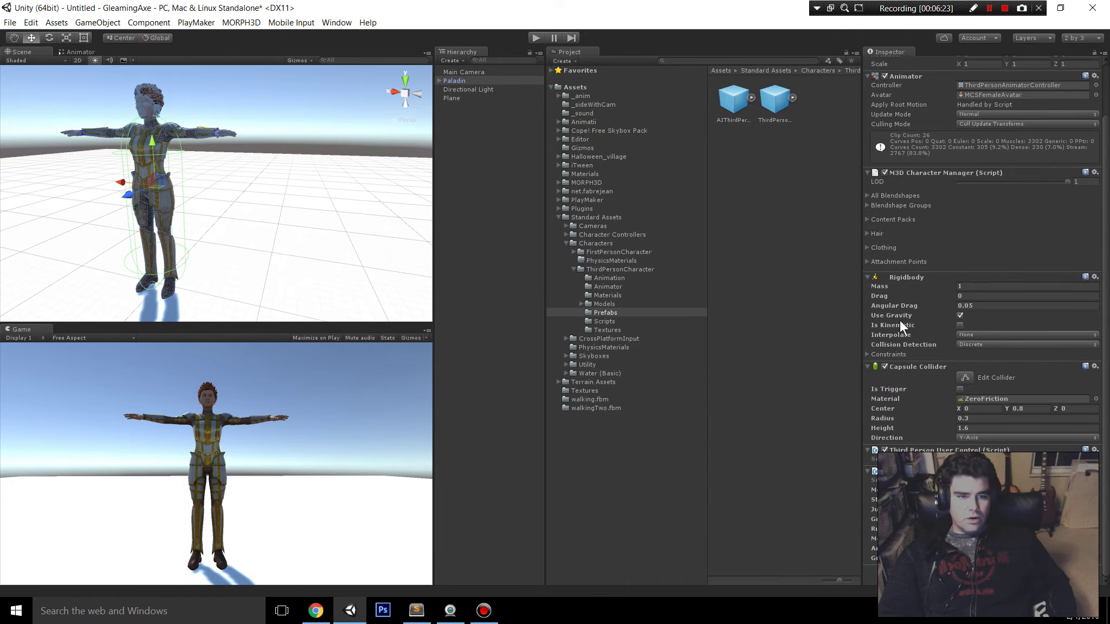
{"action": "scroll", "coordinate": [203, 172], "scroll_direction": "down", "scroll_amount": 5}
{"action": "scroll", "coordinate": [228, 238], "scroll_direction": "up", "scroll_amount": 2}
{"action": "scroll", "coordinate": [285, 218], "scroll_direction": "down", "scroll_amount": 3}
{"action": "scroll", "coordinate": [287, 225], "scroll_direction": "up", "scroll_amount": 2}
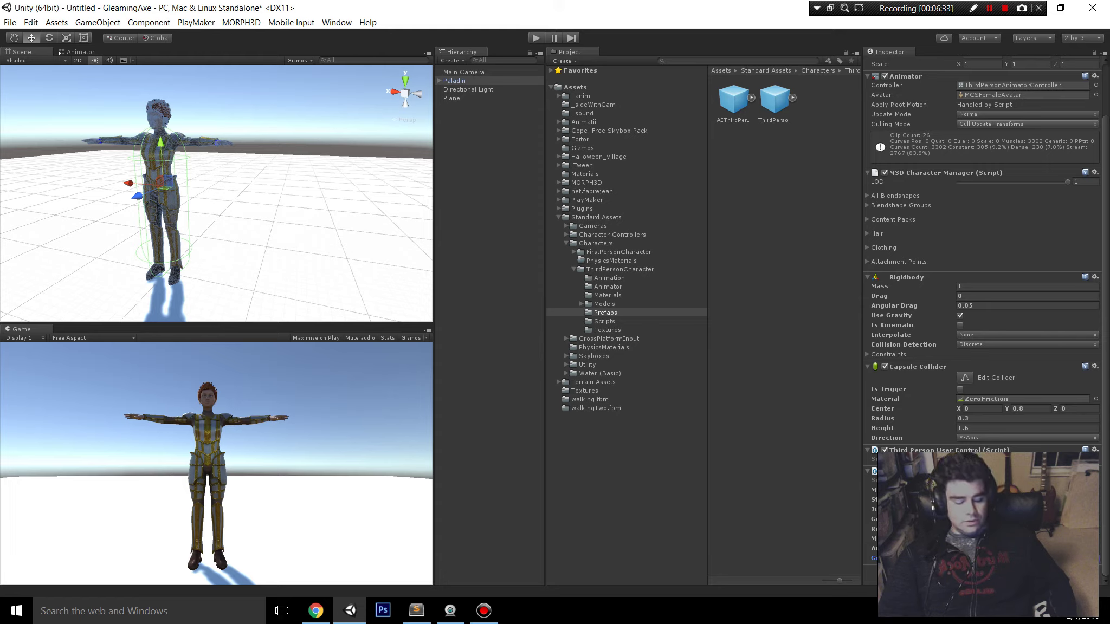
{"action": "left_click", "coordinate": [1027, 558]}
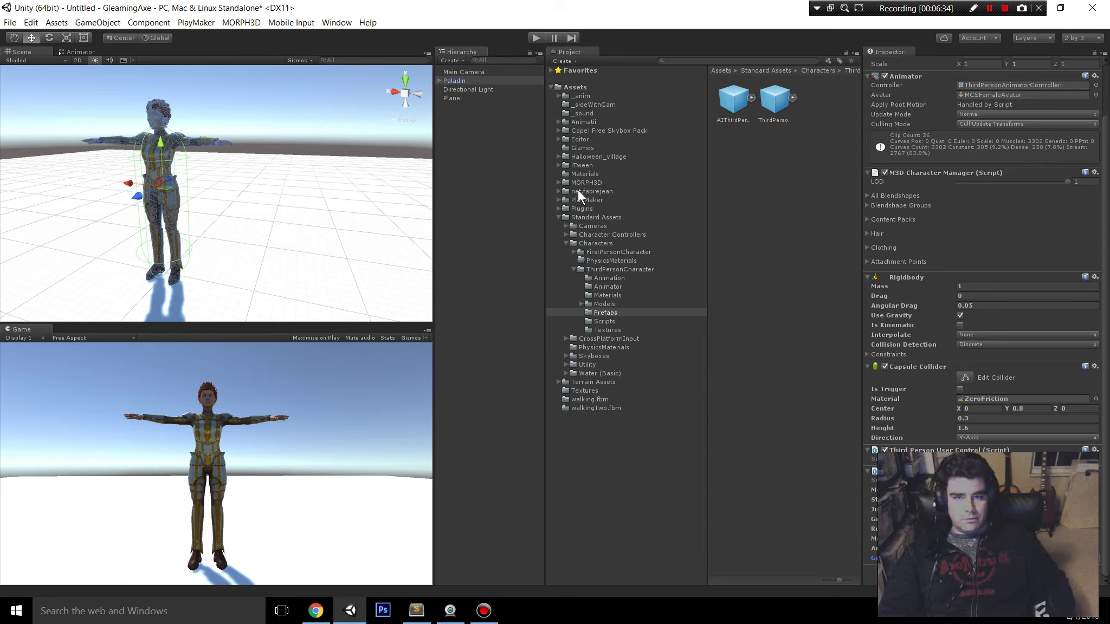
{"action": "left_click", "coordinate": [535, 39]}
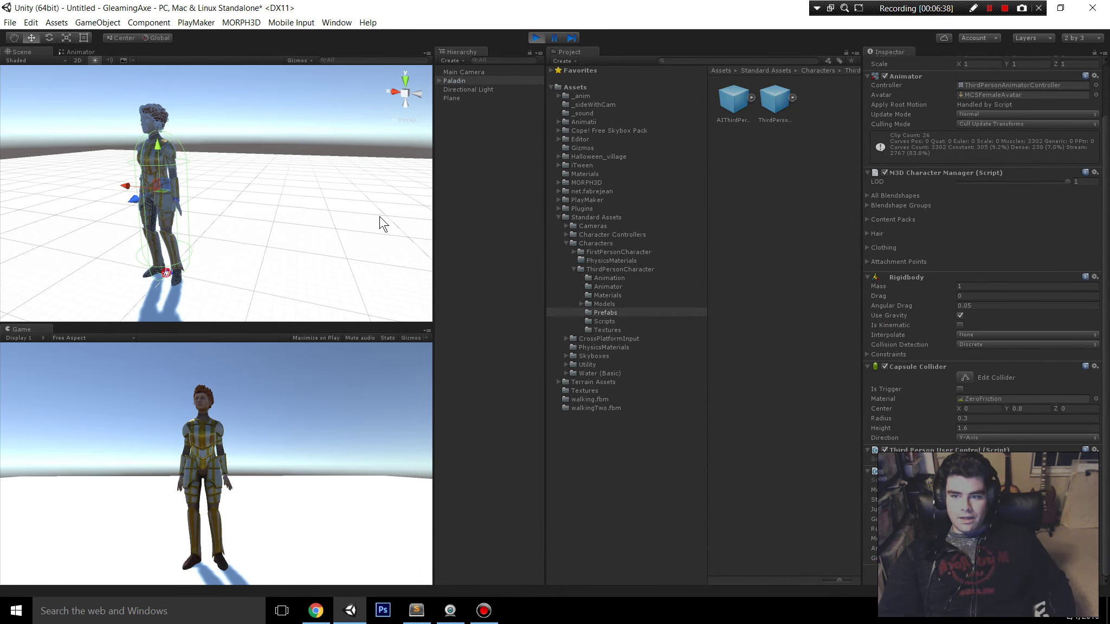
Step: Walk the Paladin forward and back across the plane, jumping three times
{"action": "key", "text": "w"}
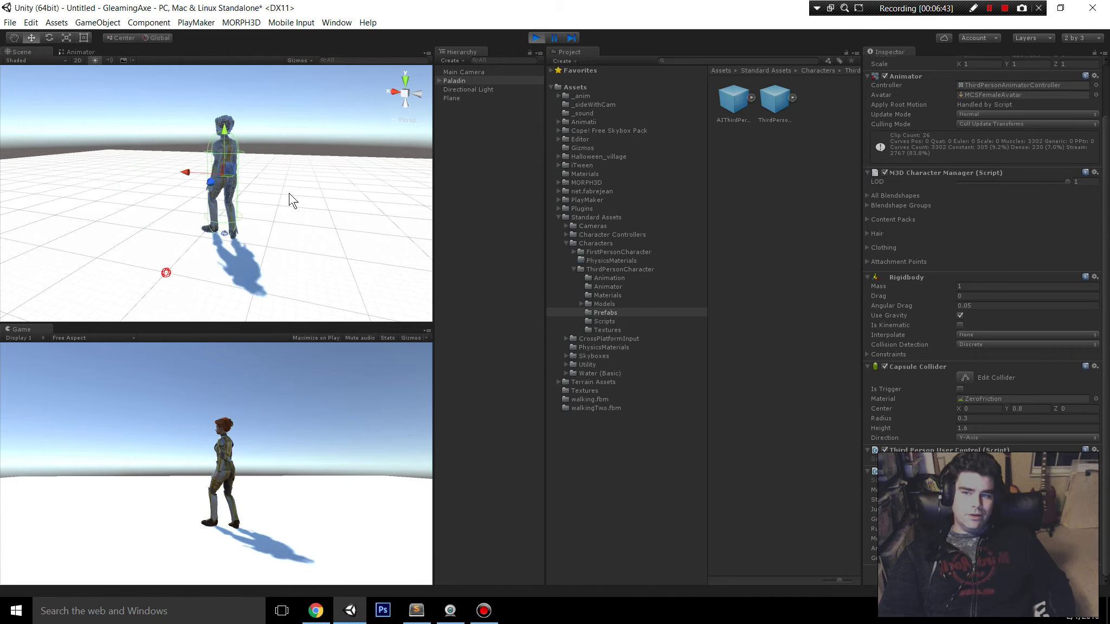
{"action": "key", "text": "space"}
{"action": "key", "text": "s"}
{"action": "key", "text": "w"}
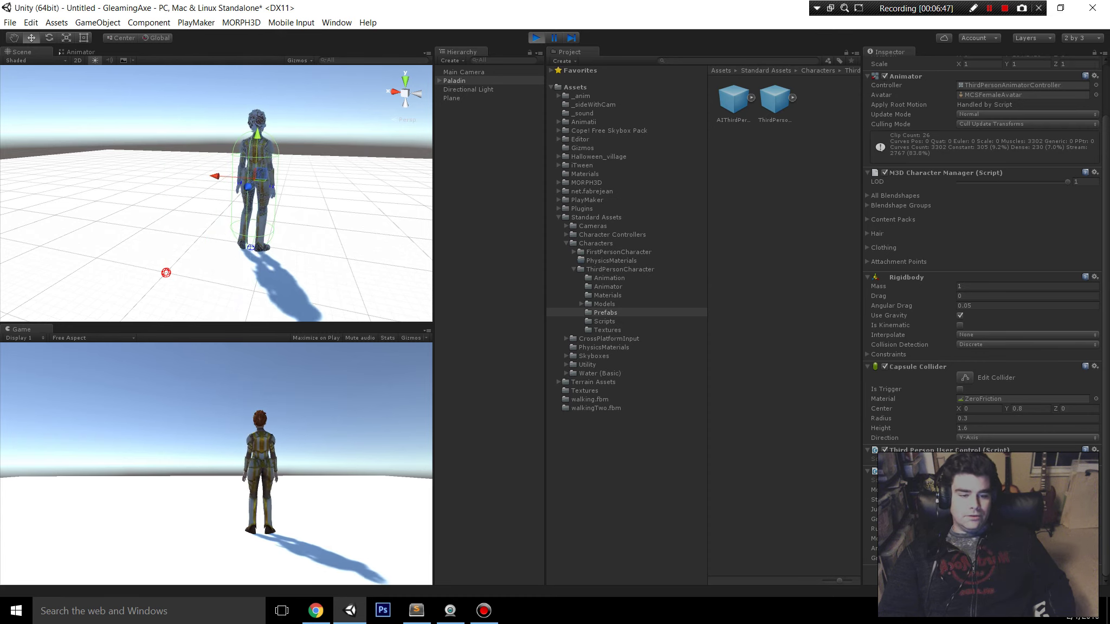
{"action": "key", "text": "space"}
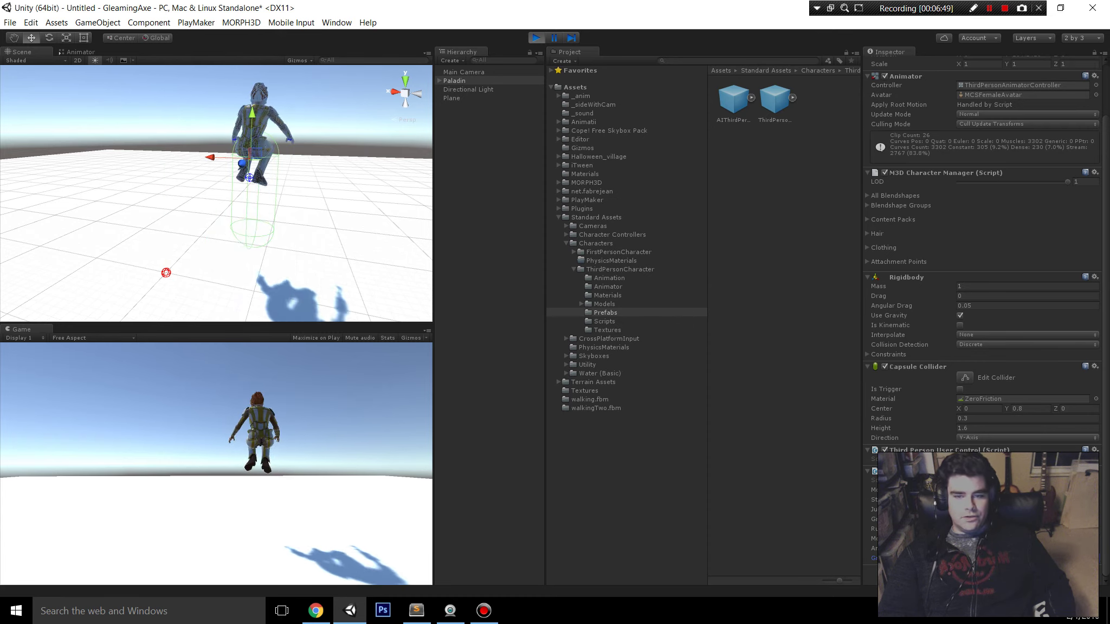
{"action": "key", "text": "space"}
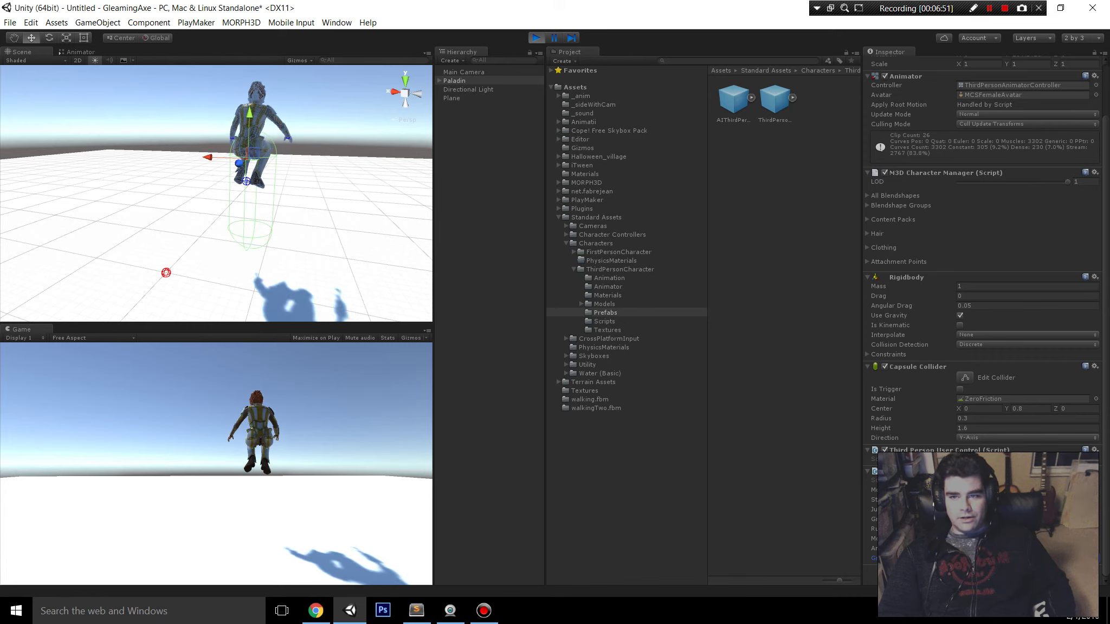
Step: Run the Paladin away from the camera and make her leap high
{"action": "left_click", "coordinate": [306, 201]}
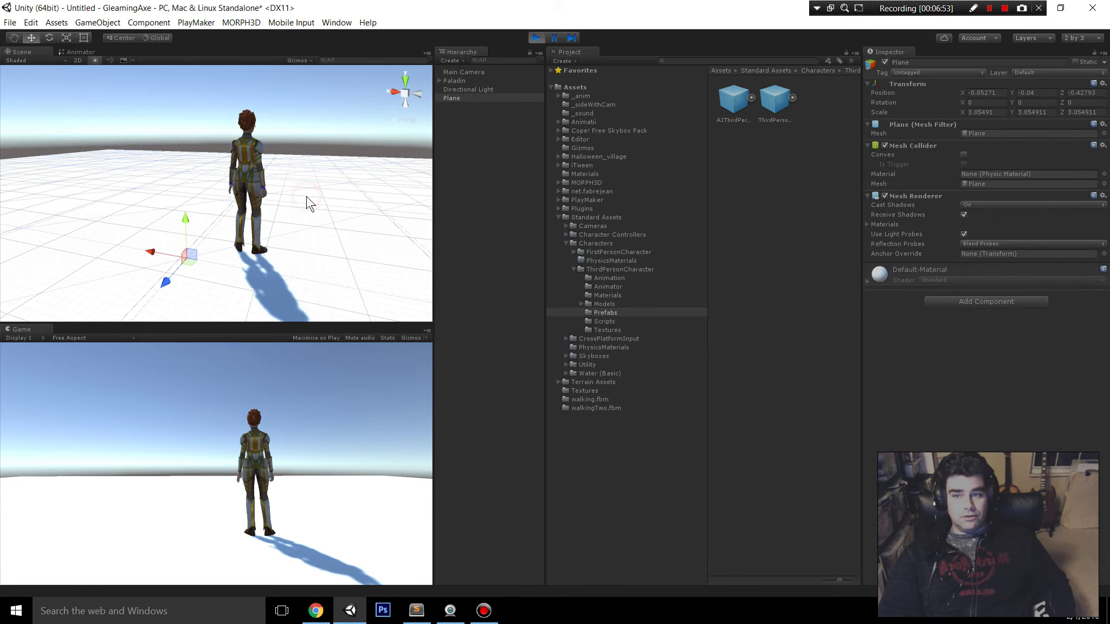
{"action": "key", "text": "w"}
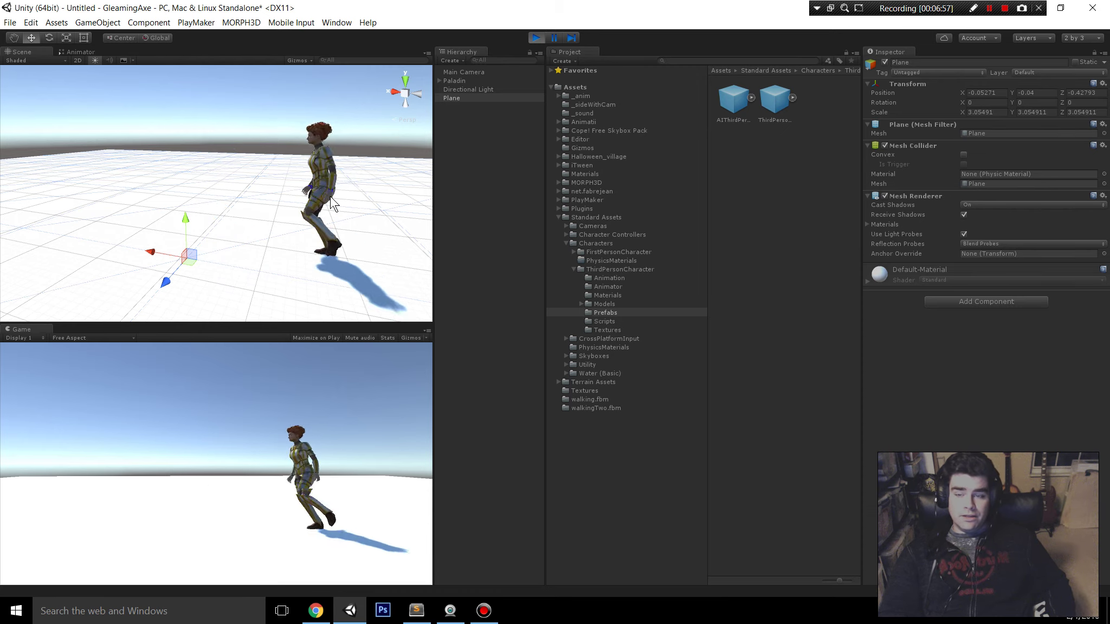
{"action": "key", "text": "space"}
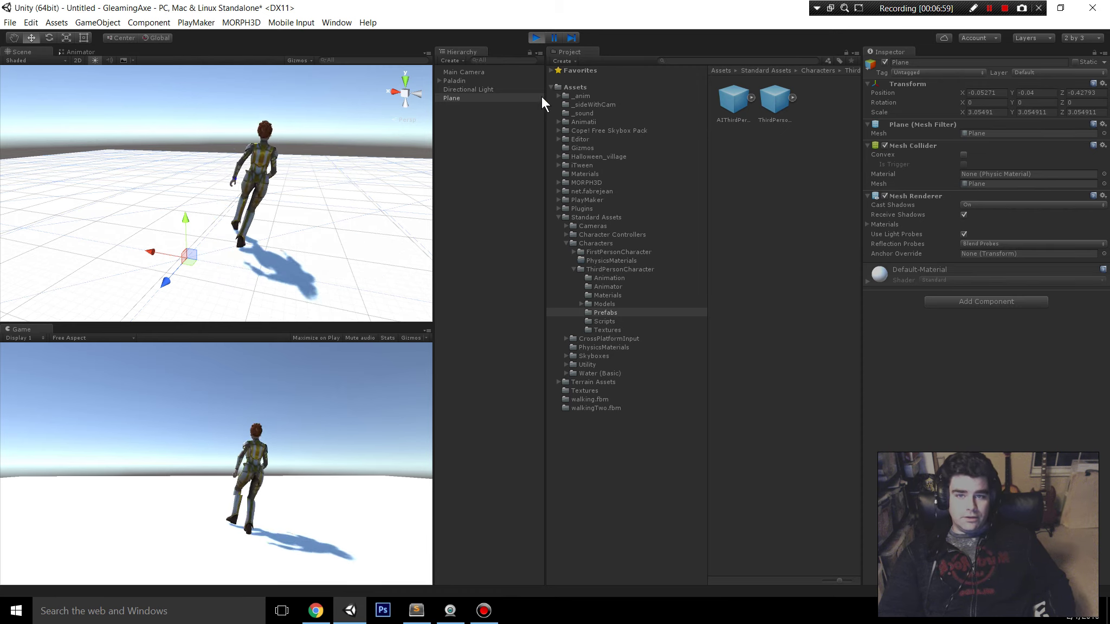
Step: Jump the Paladin, then leap right and left across the plane
{"action": "left_click", "coordinate": [455, 80]}
{"action": "scroll", "coordinate": [965, 377], "scroll_direction": "down", "scroll_amount": 2}
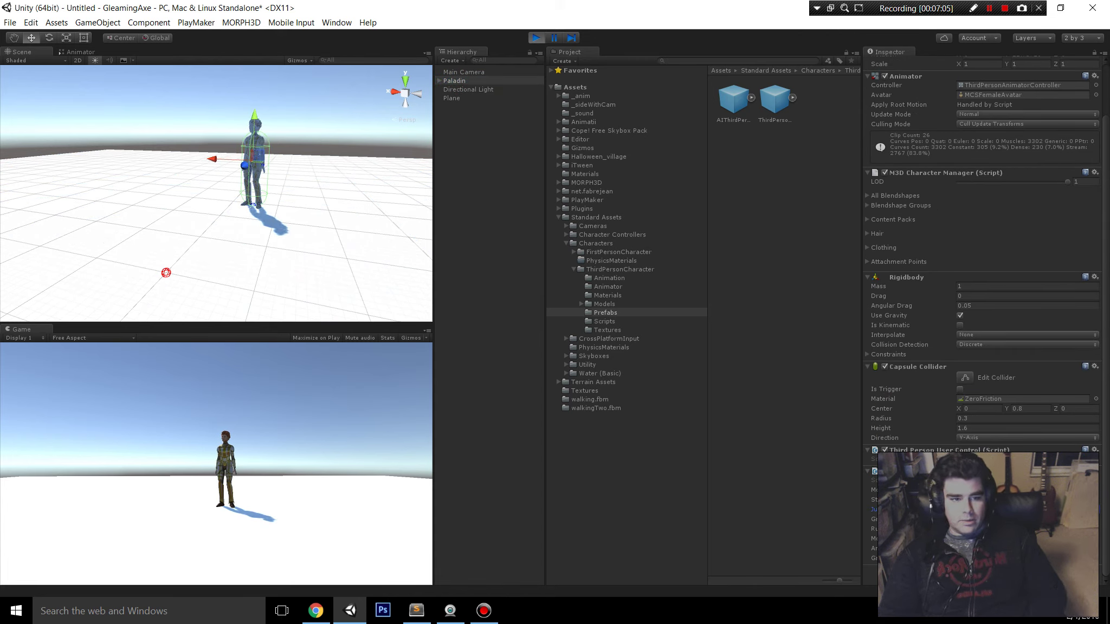
{"action": "left_click", "coordinate": [187, 259]}
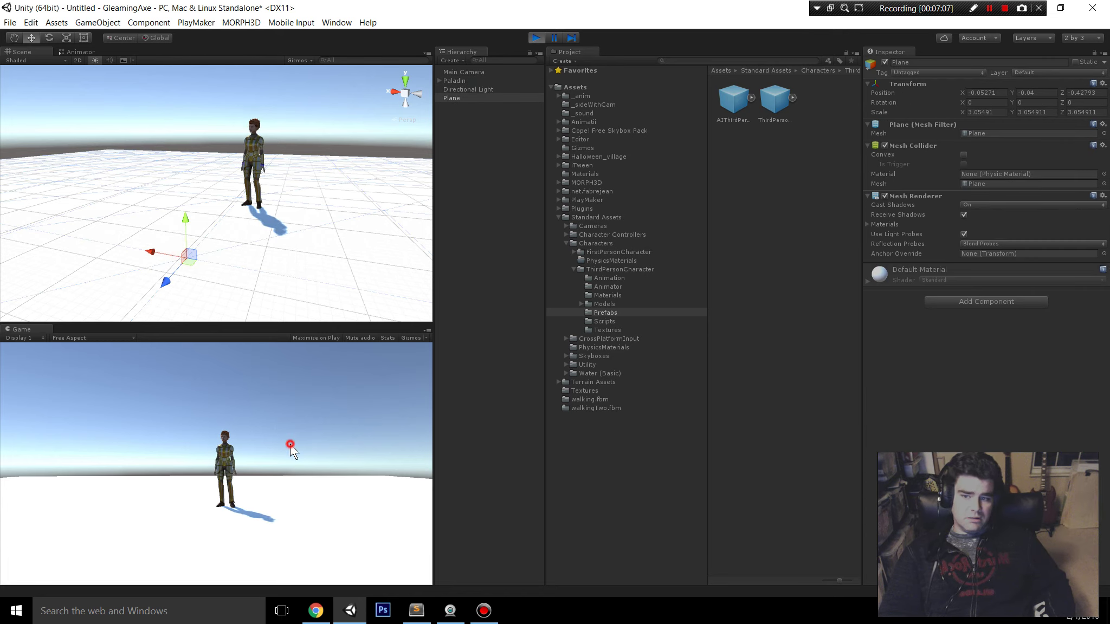
{"action": "key", "text": "space"}
{"action": "key", "text": "d"}
{"action": "key", "text": "space"}
{"action": "key", "text": "a"}
{"action": "key", "text": "space"}
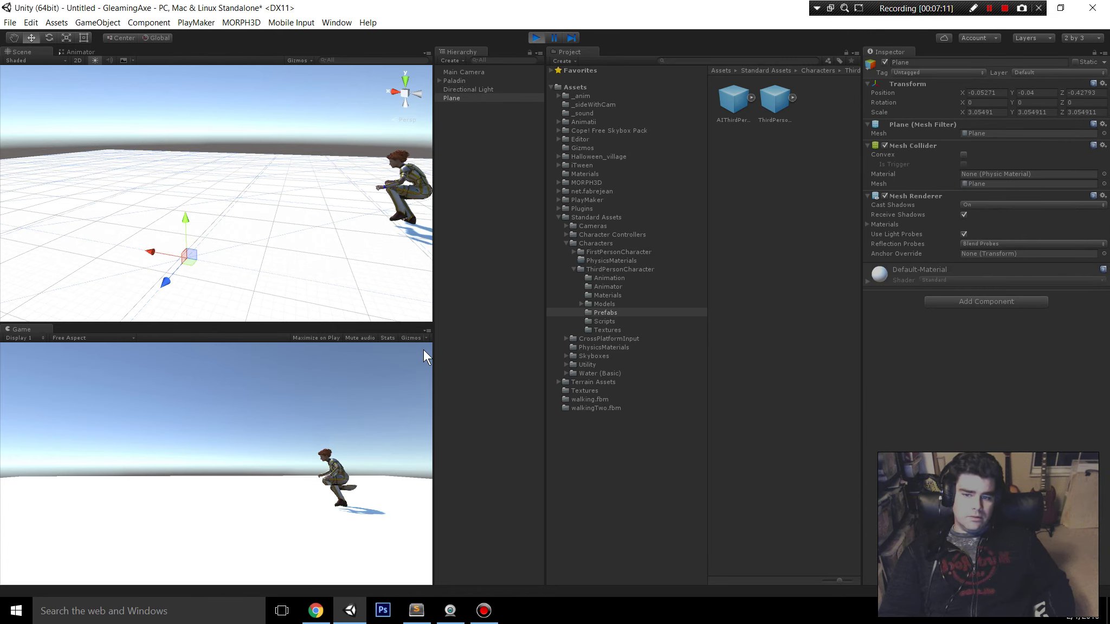
Step: Run and walk the Paladin left, right, away from and toward the camera
{"action": "key", "text": "d"}
{"action": "key", "text": "s"}
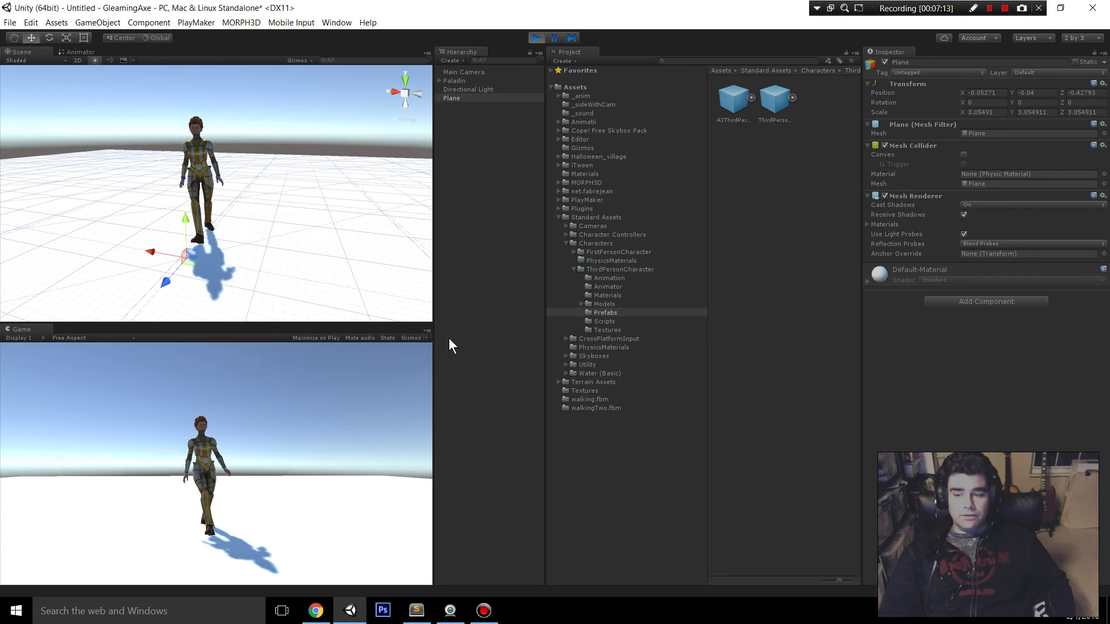
{"action": "key", "text": "a"}
{"action": "key", "text": "s"}
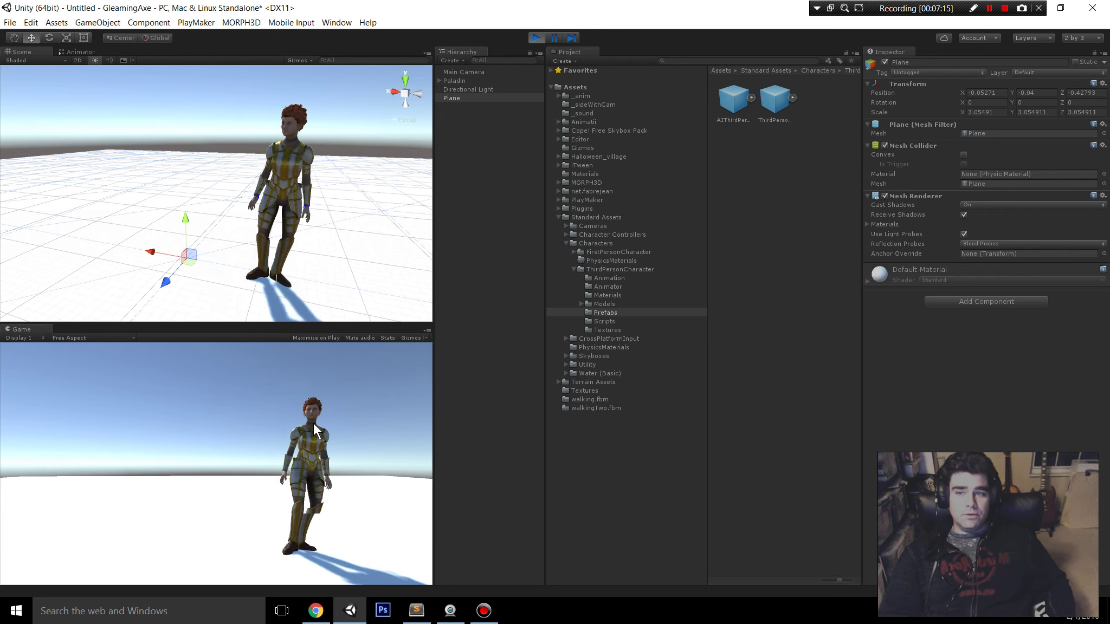
{"action": "key", "text": "a"}
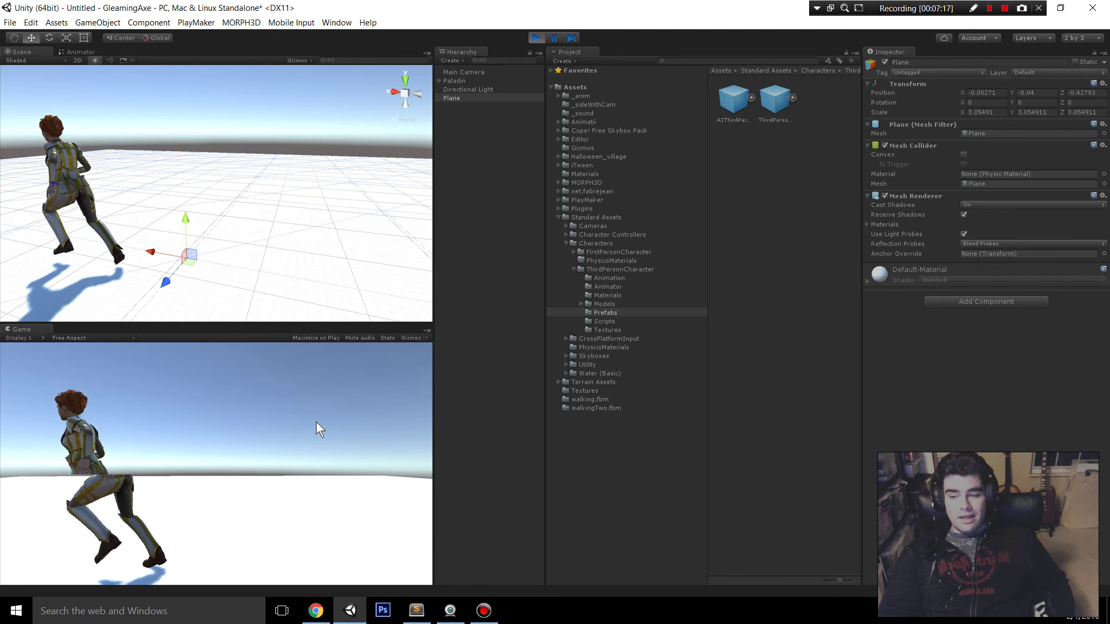
{"action": "key", "text": "d"}
{"action": "key", "text": "s"}
{"action": "key", "text": "a"}
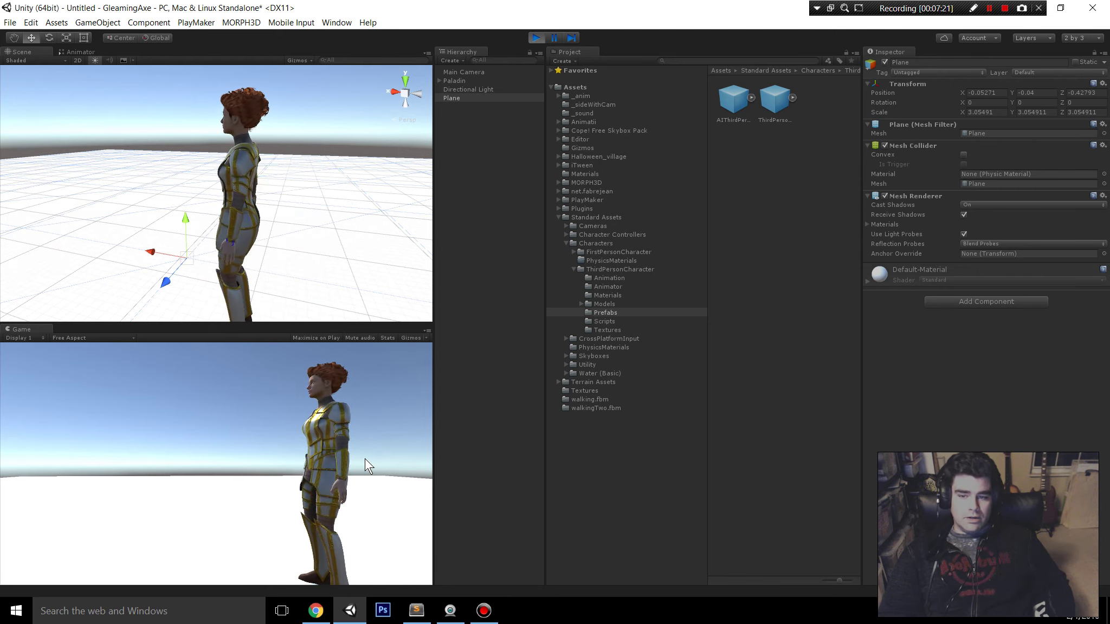
{"action": "key", "text": "w"}
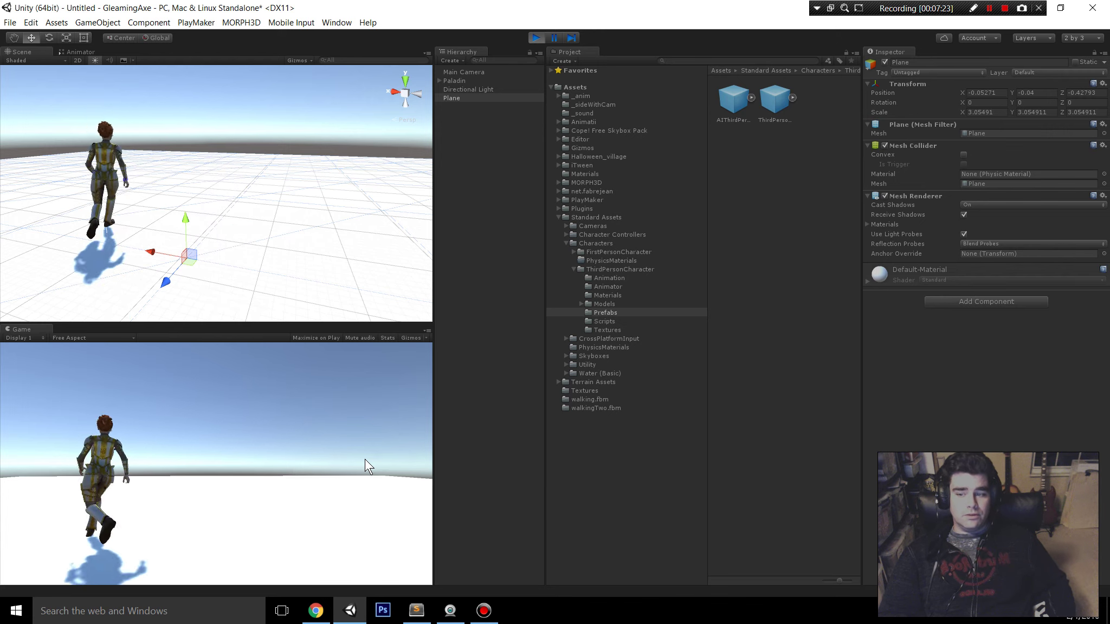
{"action": "key", "text": "d"}
{"action": "key", "text": "s"}
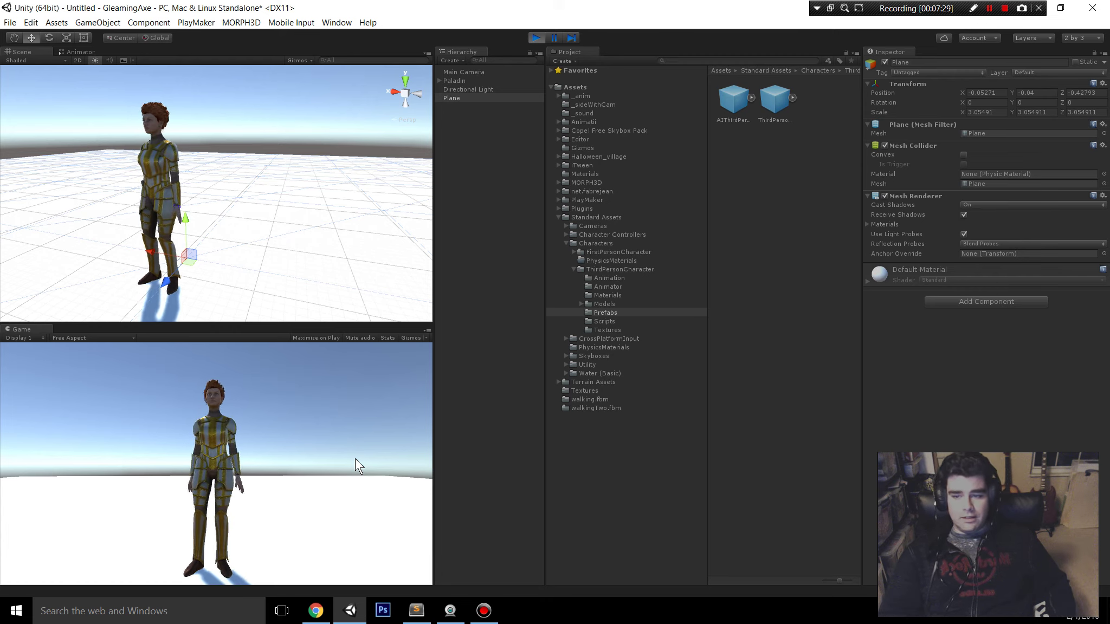
Step: Walk the Paladin in every direction around the plane, ending facing the camera
{"action": "key", "text": "d"}
{"action": "key", "text": "w"}
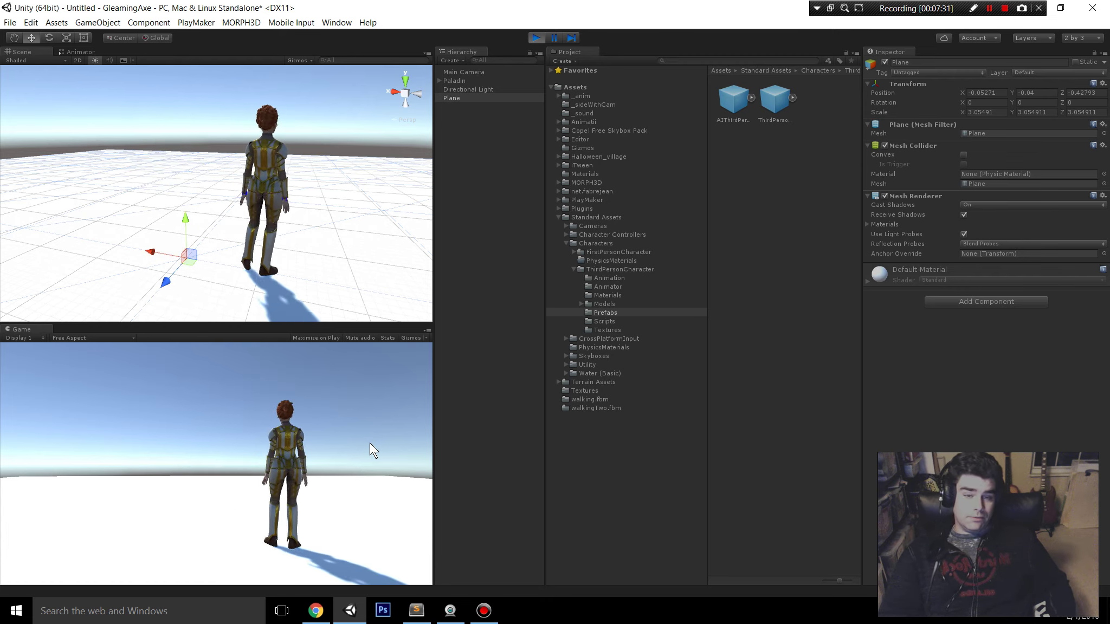
{"action": "key", "text": "a"}
{"action": "key", "text": "d"}
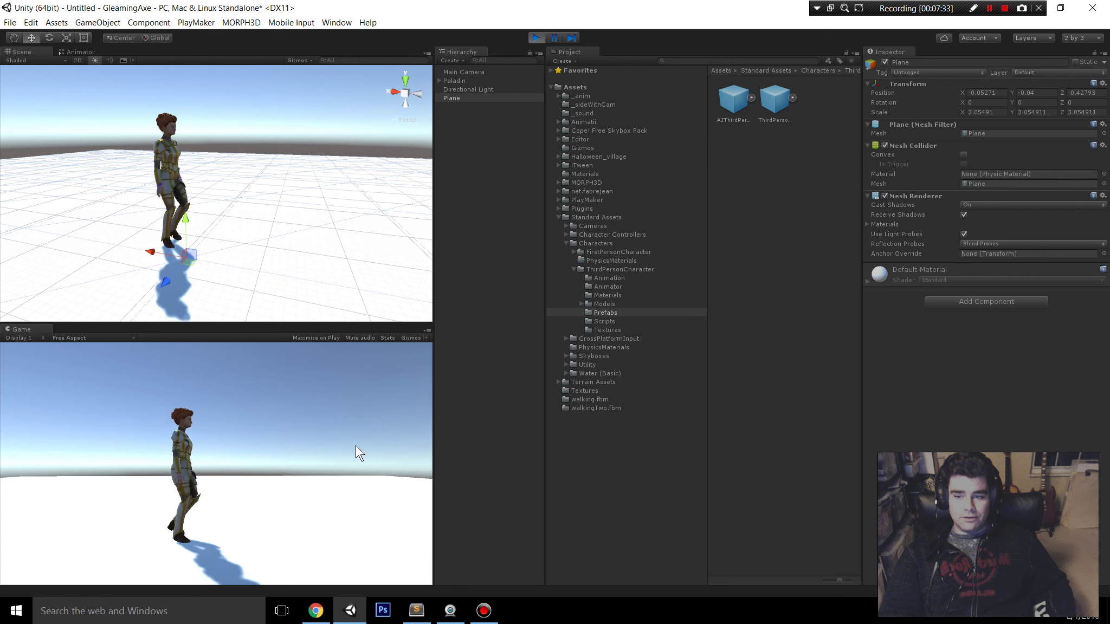
{"action": "key", "text": "d"}
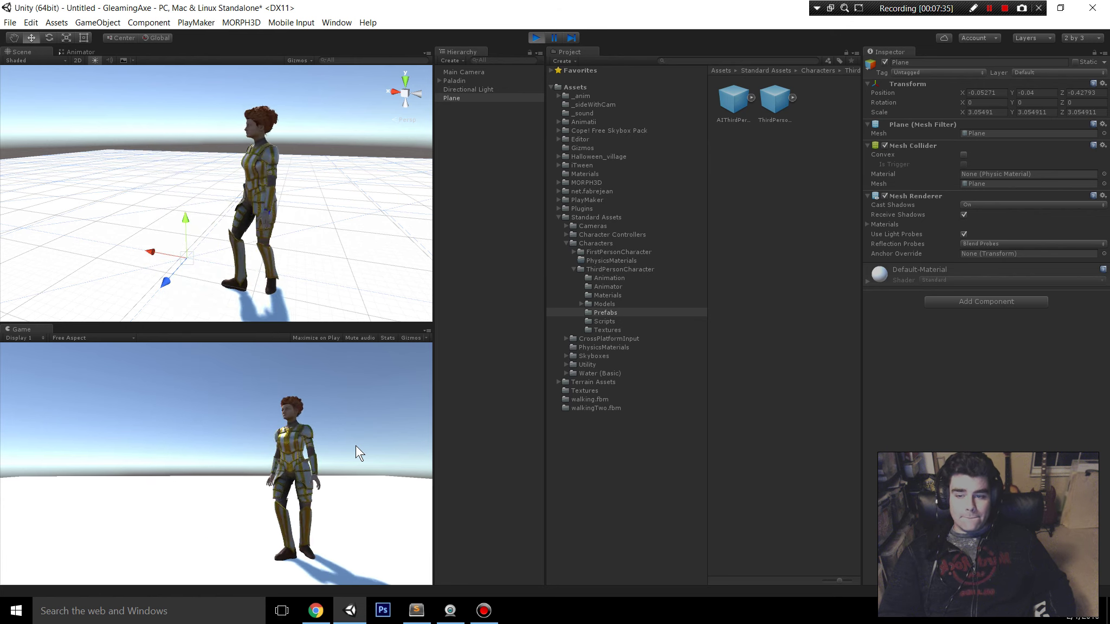
{"action": "key", "text": "a"}
{"action": "key", "text": "a"}
{"action": "key", "text": "s"}
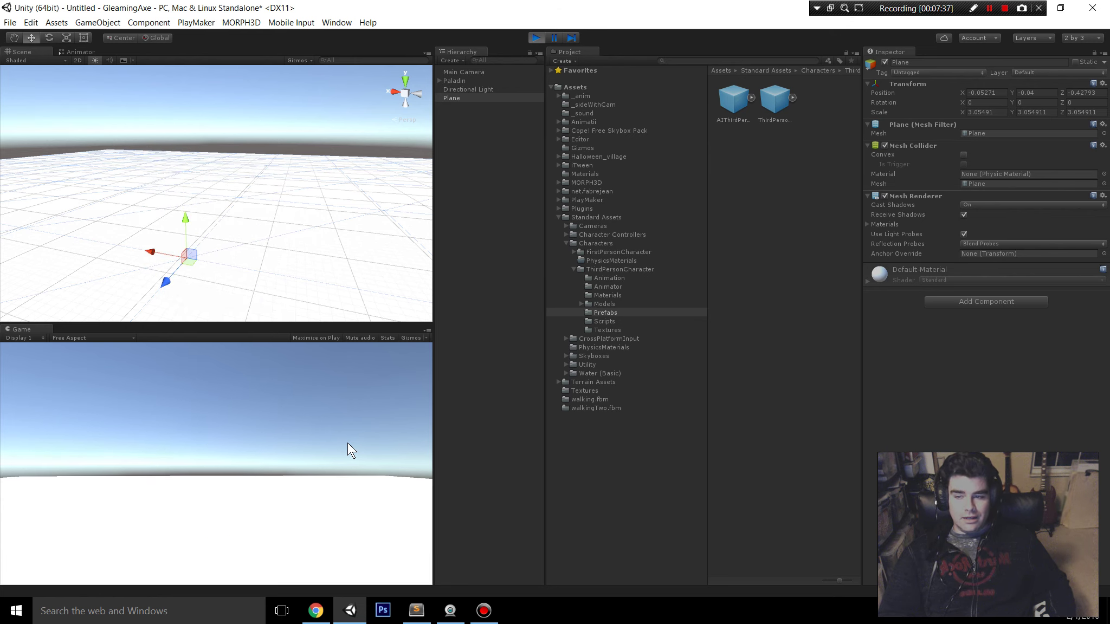
{"action": "key", "text": "d"}
{"action": "key", "text": "w"}
{"action": "key", "text": "s"}
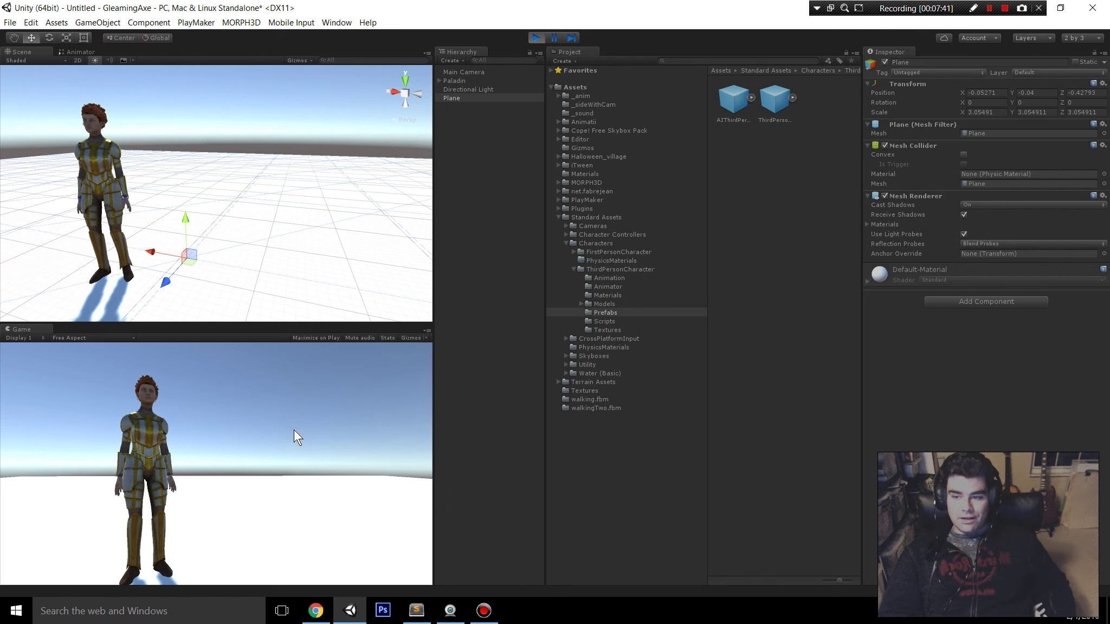
{"action": "key", "text": "d"}
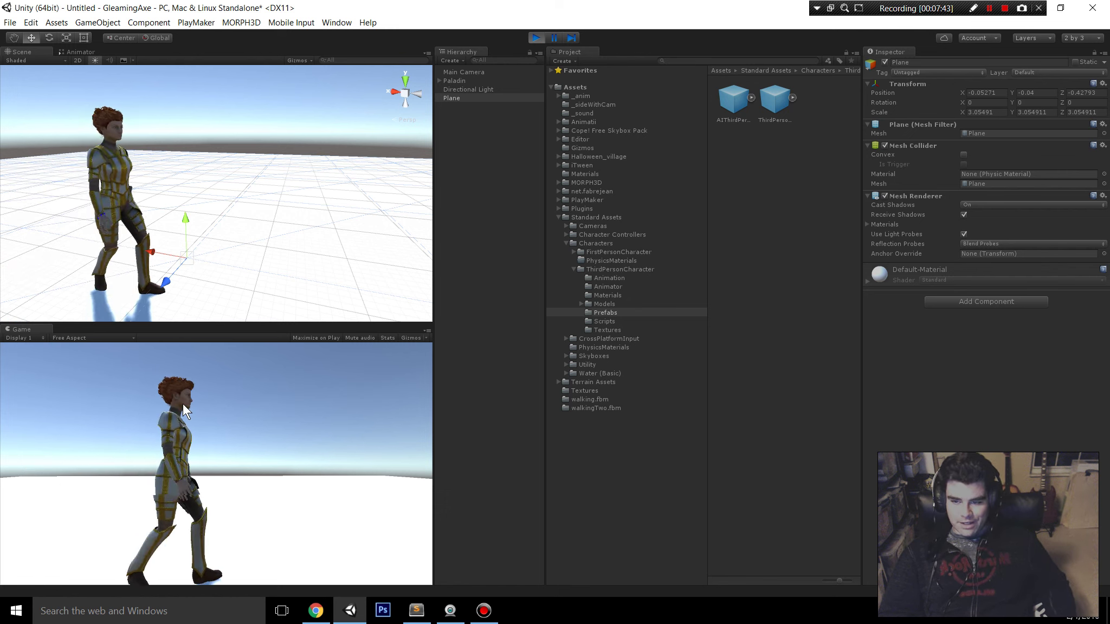
{"action": "key", "text": "w"}
{"action": "key", "text": "s"}
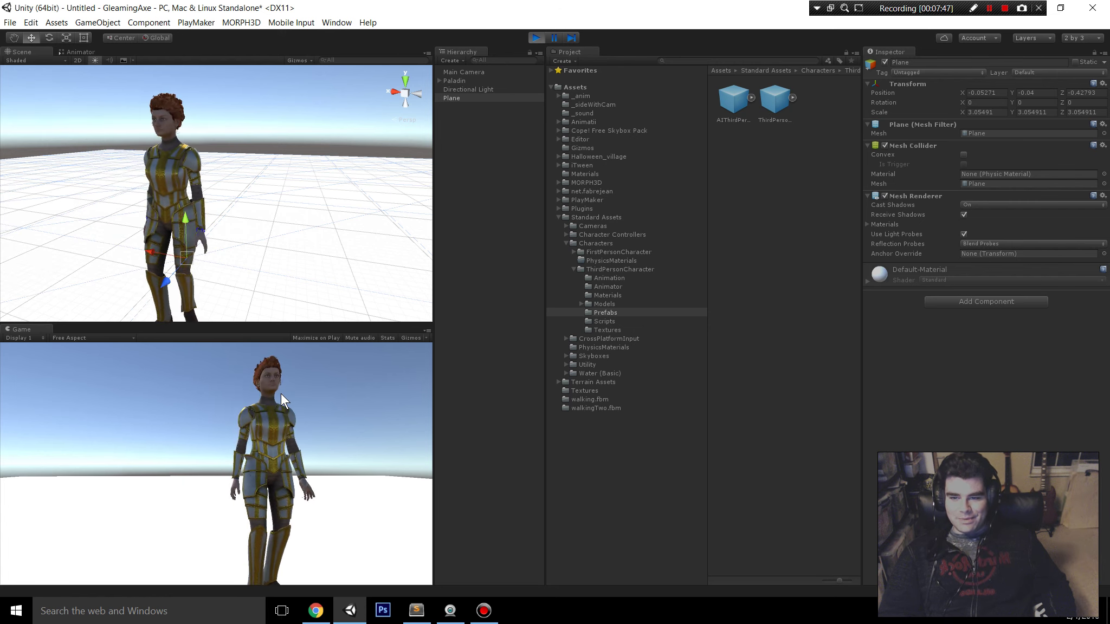
{"action": "key", "text": "d"}
{"action": "key", "text": "w"}
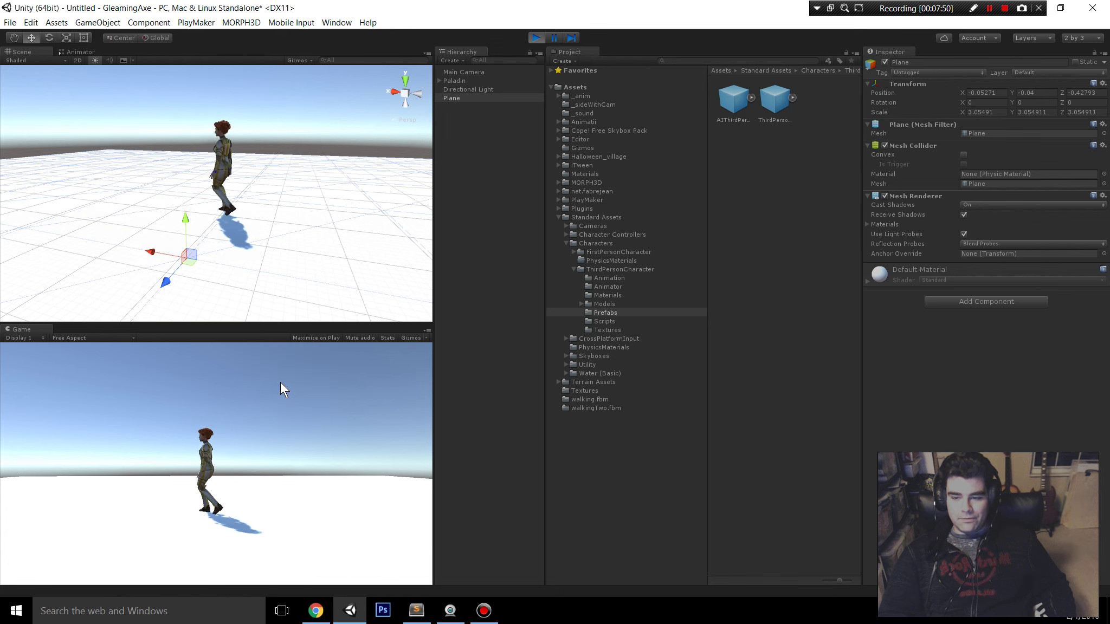
{"action": "key", "text": "s"}
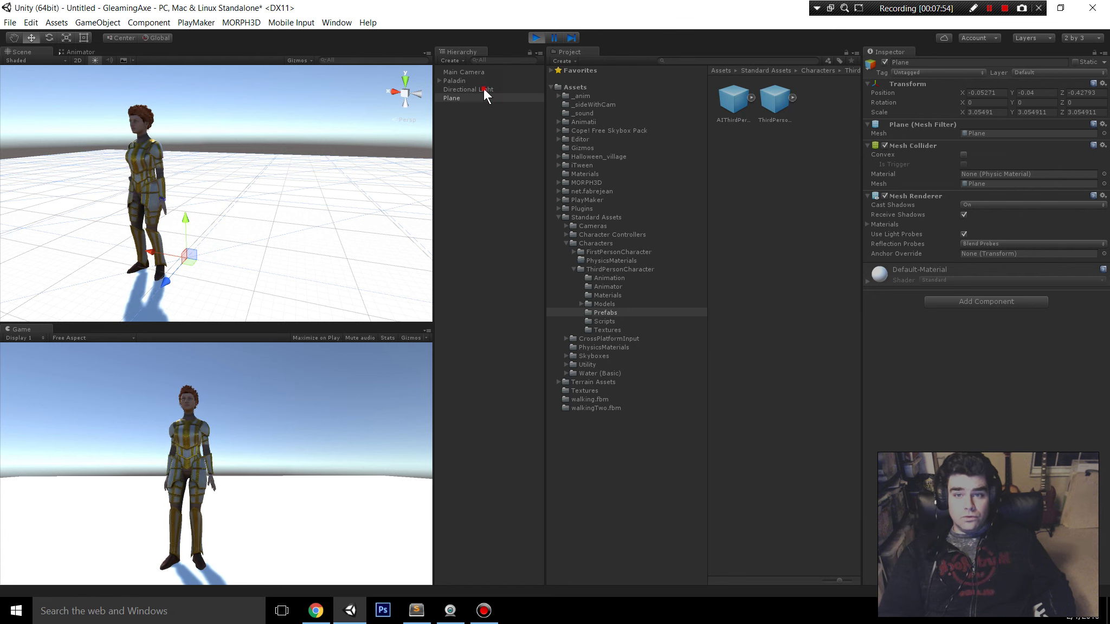
Step: Select Paladin and walk her right, toward the camera and left while watching her Transform
{"action": "left_click", "coordinate": [471, 80]}
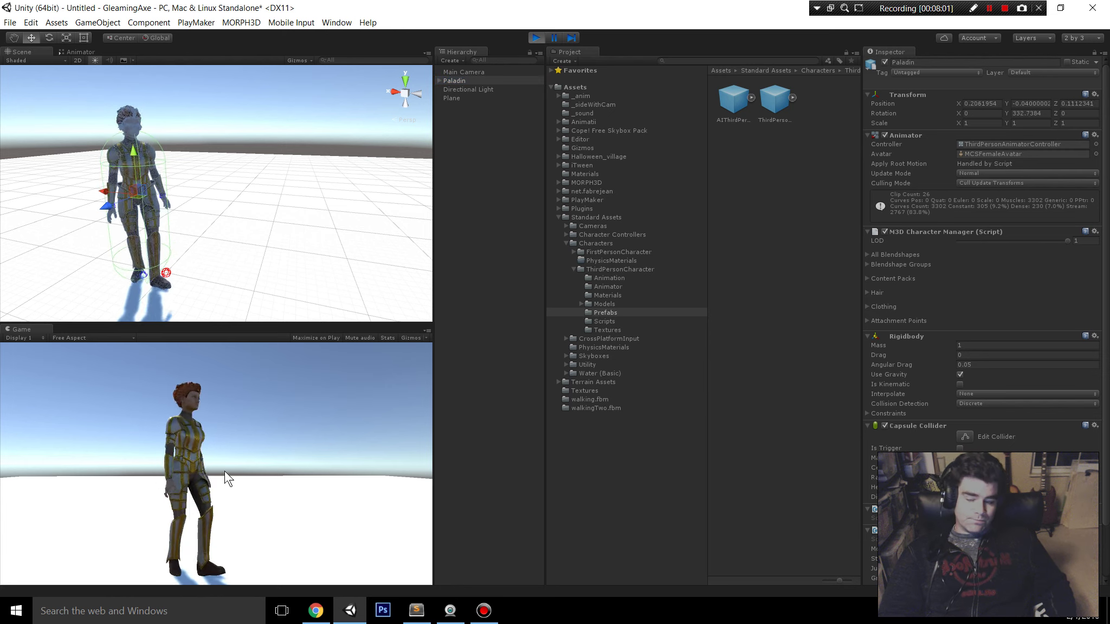
{"action": "key", "text": "d"}
{"action": "key", "text": "s"}
{"action": "key", "text": "a"}
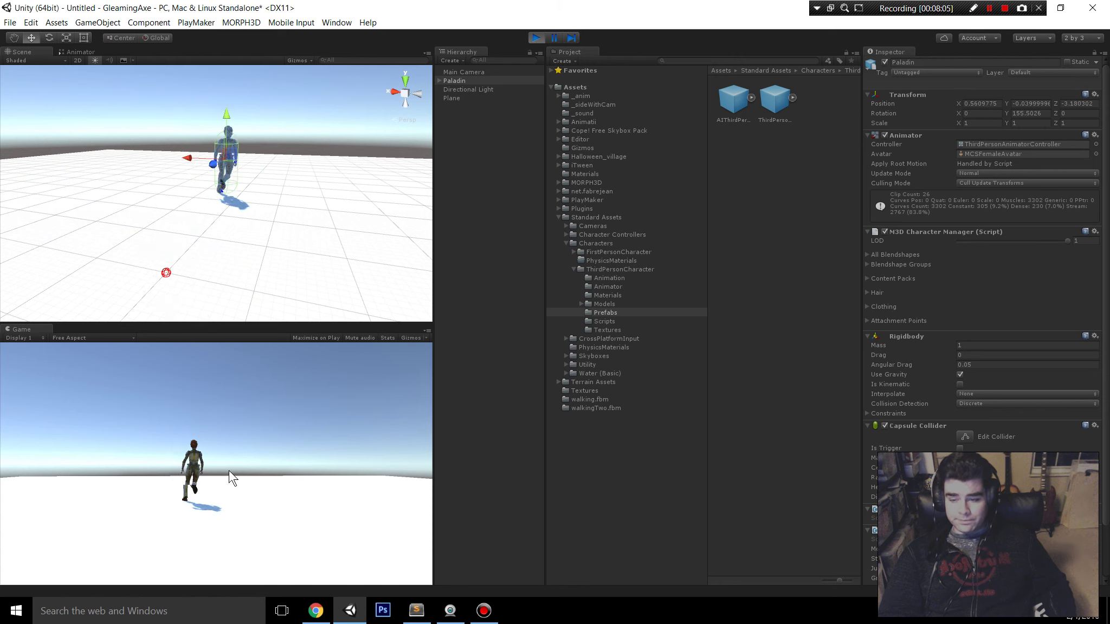